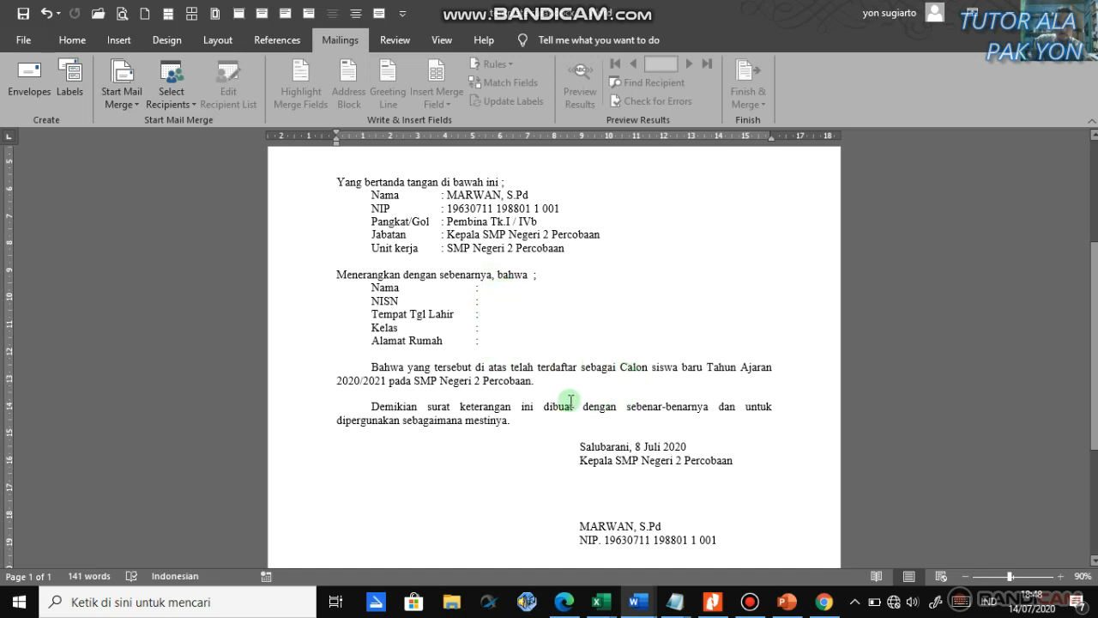
# Step: Look over the certificate letter template, including the blank for the letter number after "Nomor :"
pyautogui.scroll(-1, 583, 340)
pyautogui.click(640, 416)
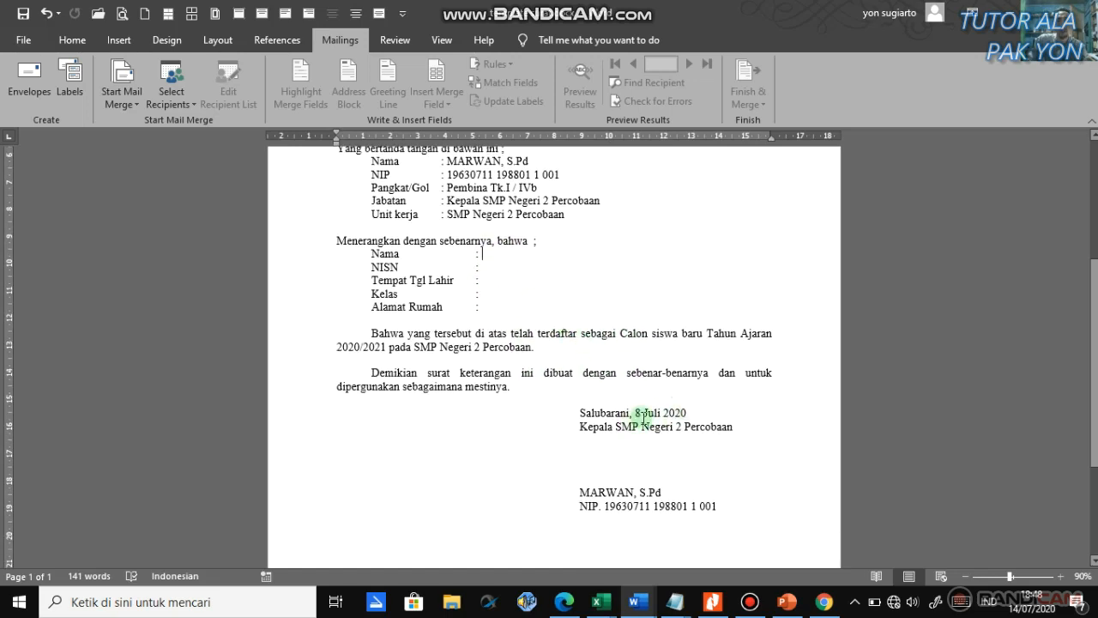
pyautogui.click(480, 290)
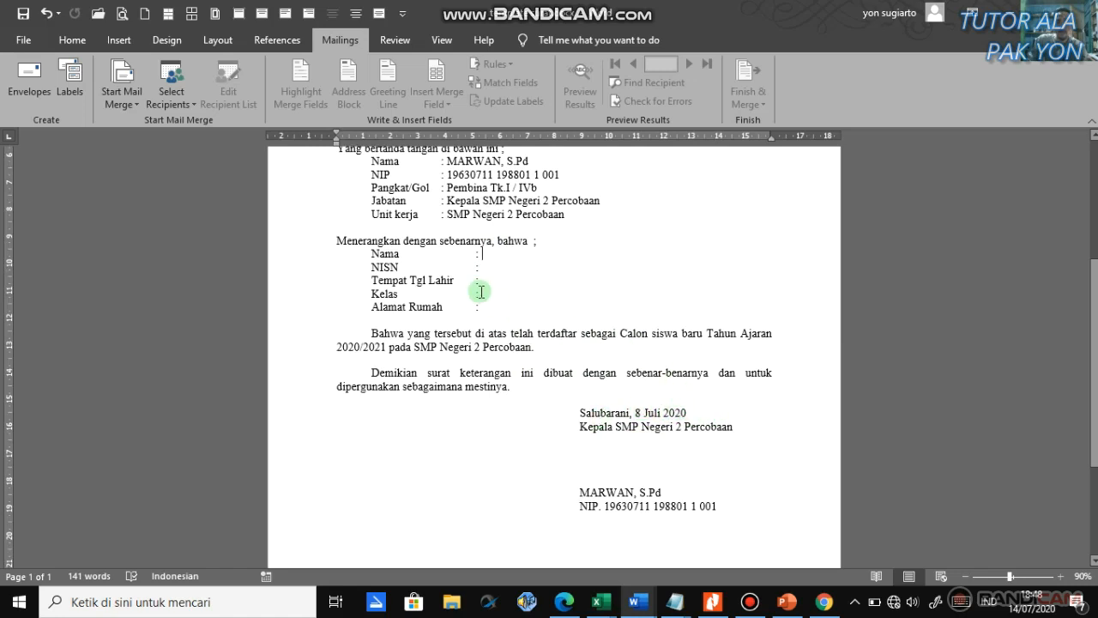
pyautogui.scroll(2, 480, 290)
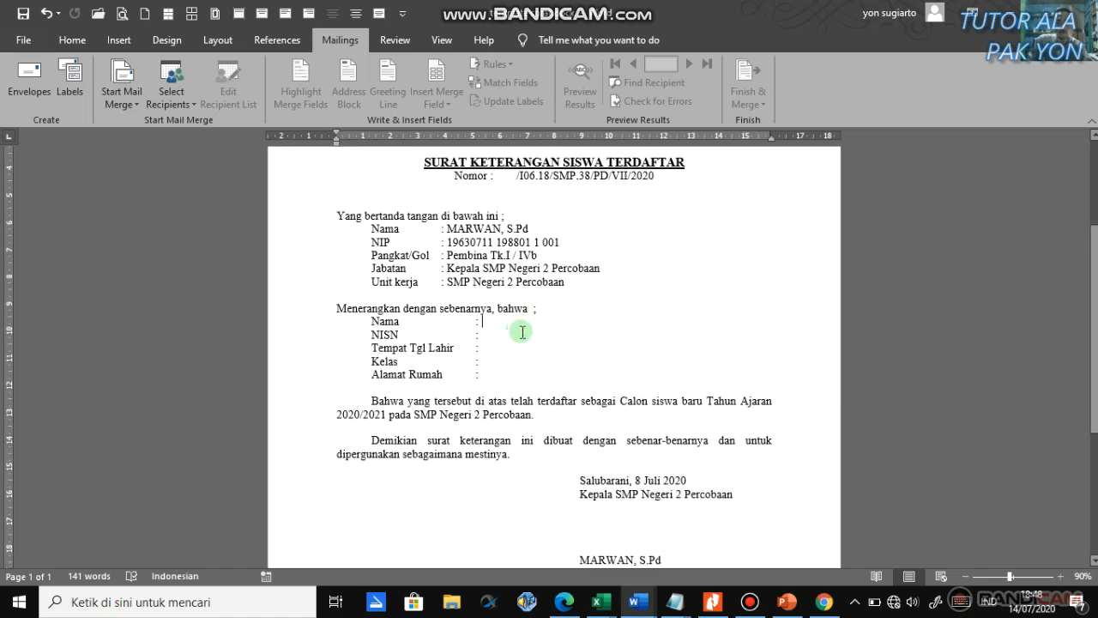
pyautogui.scroll(1, 644, 321)
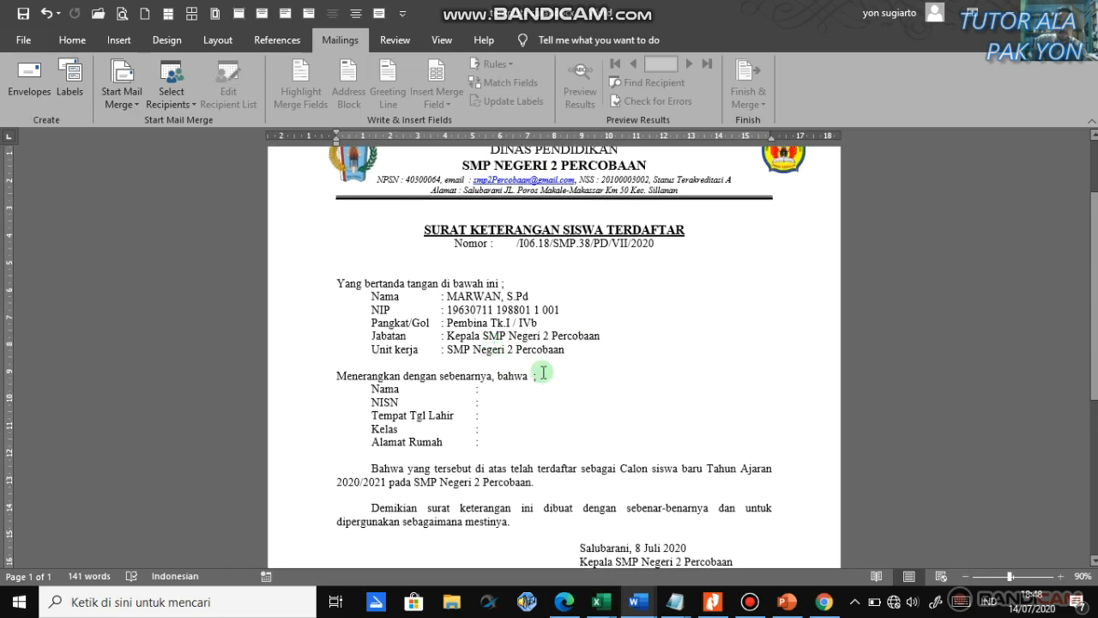
pyautogui.scroll(-2, 583, 382)
pyautogui.scroll(3, 594, 374)
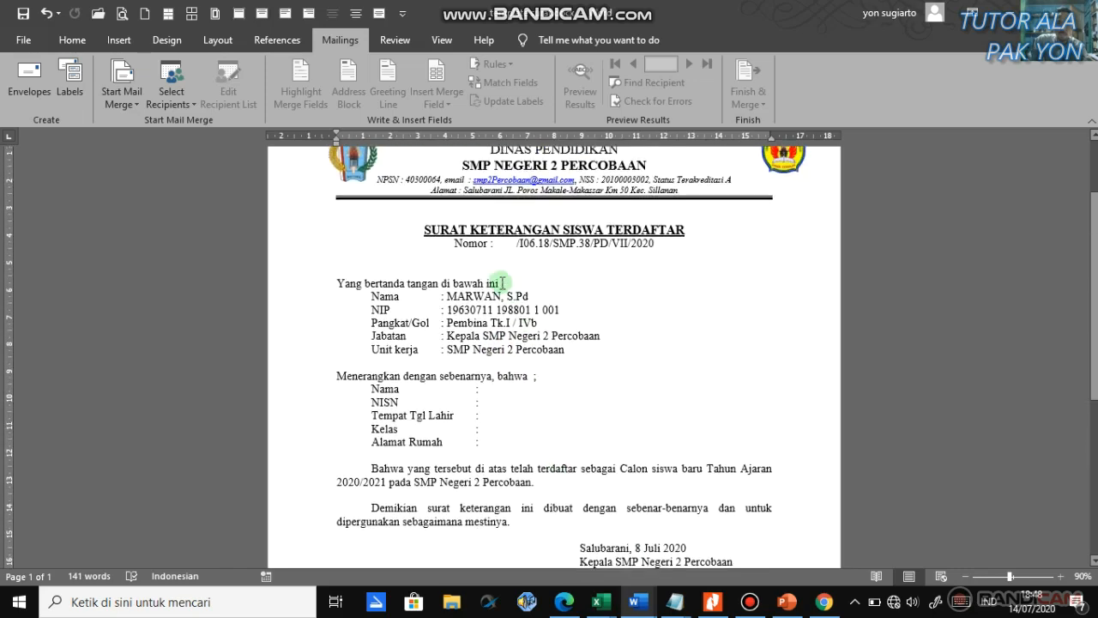
pyautogui.click(503, 247)
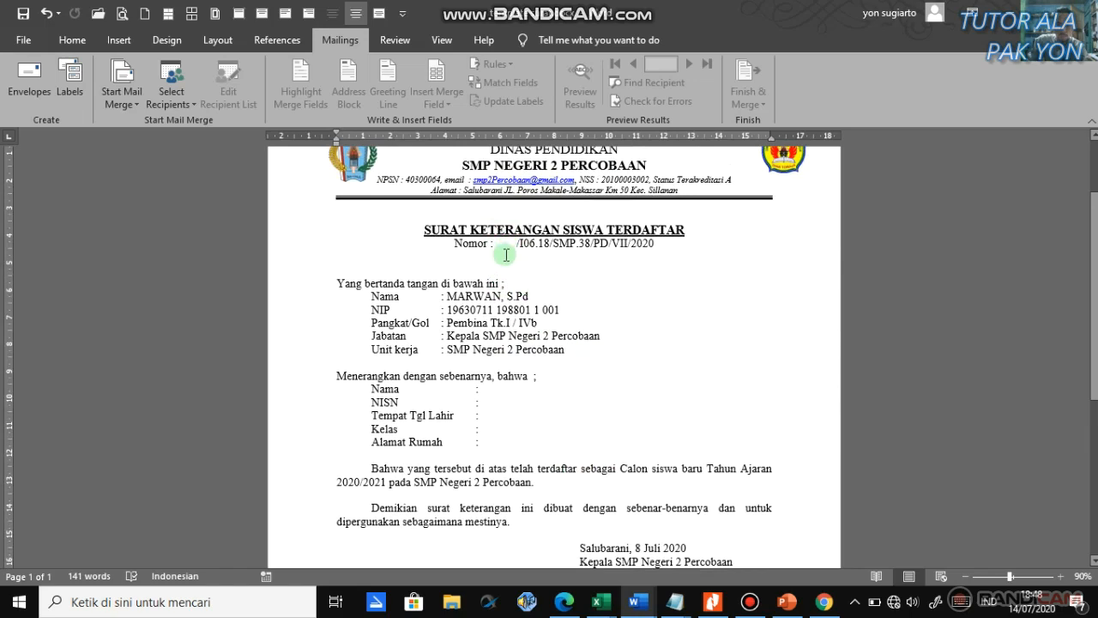
pyautogui.click(507, 248)
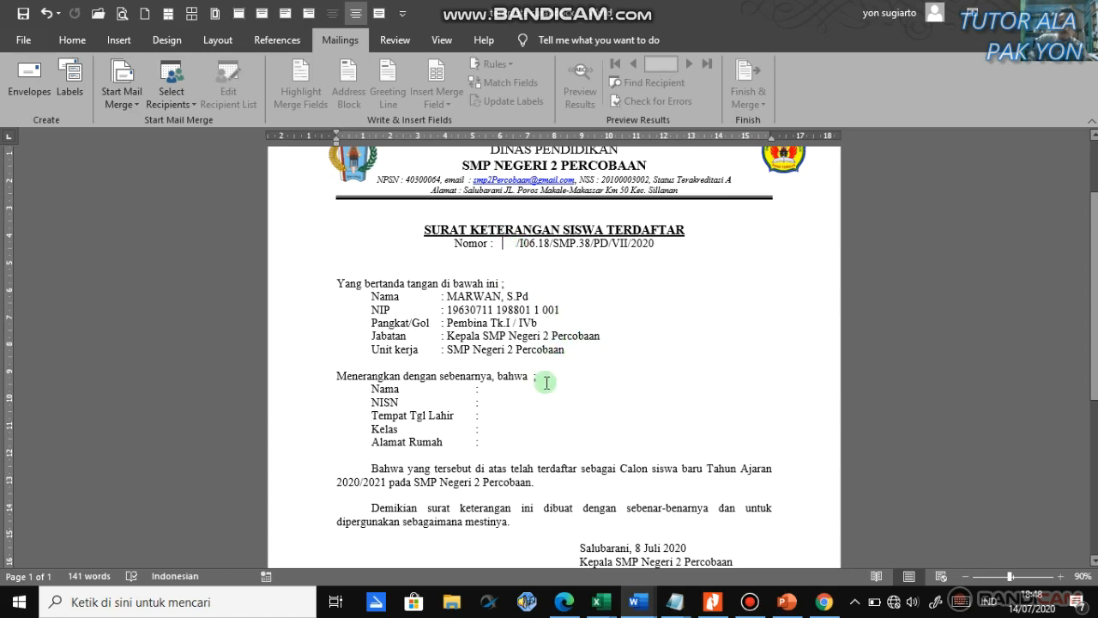
# Step: Examine the blank Nama, NISN, Tempat Tgl Lahir, Kelas and Alamat Rumah fields and the letter's date and signature block
pyautogui.scroll(-3, 546, 382)
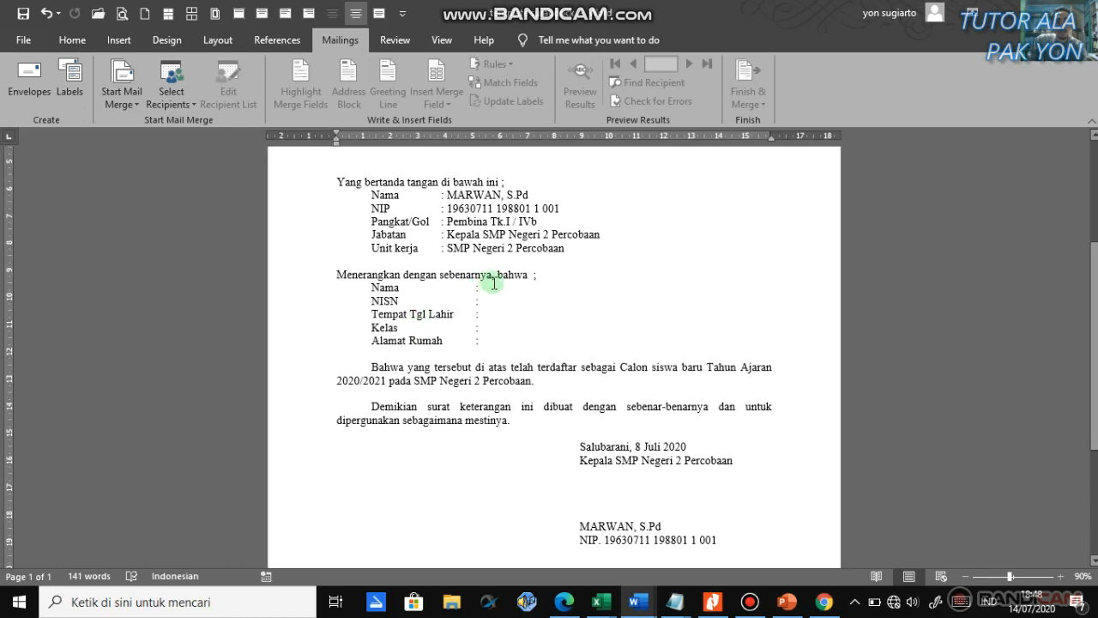
pyautogui.click(504, 286)
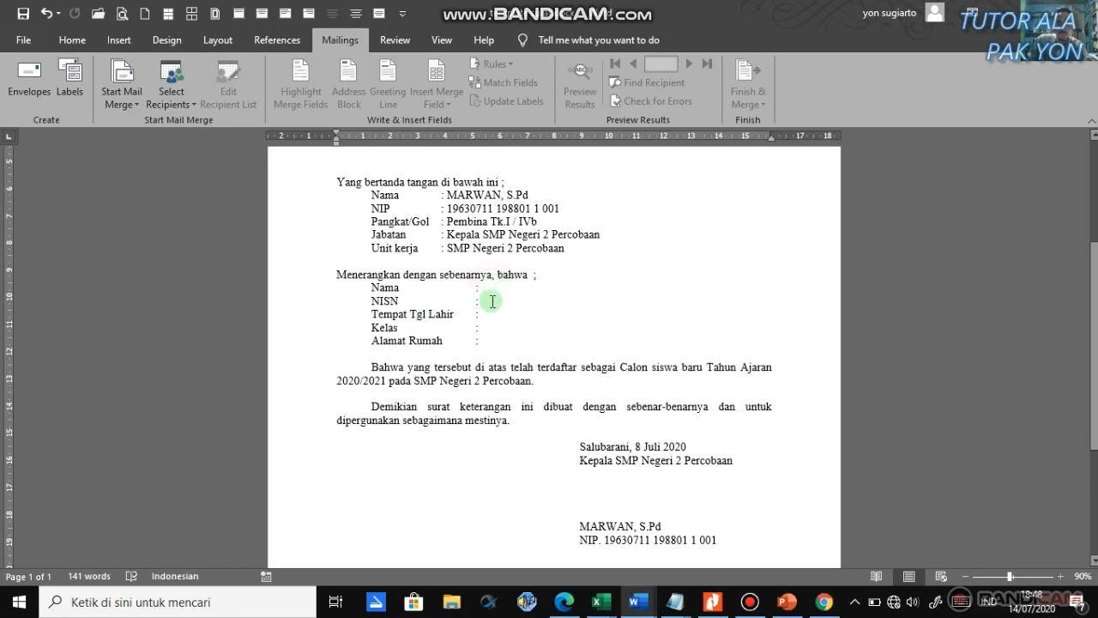
pyautogui.click(491, 300)
pyautogui.click(494, 317)
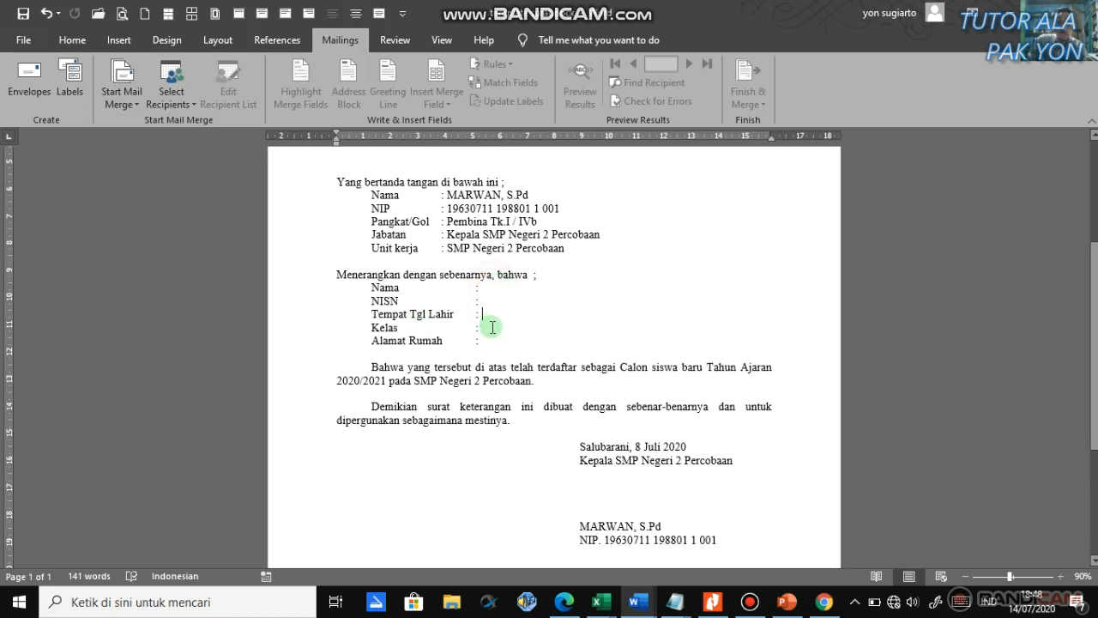
pyautogui.click(489, 328)
pyautogui.click(490, 340)
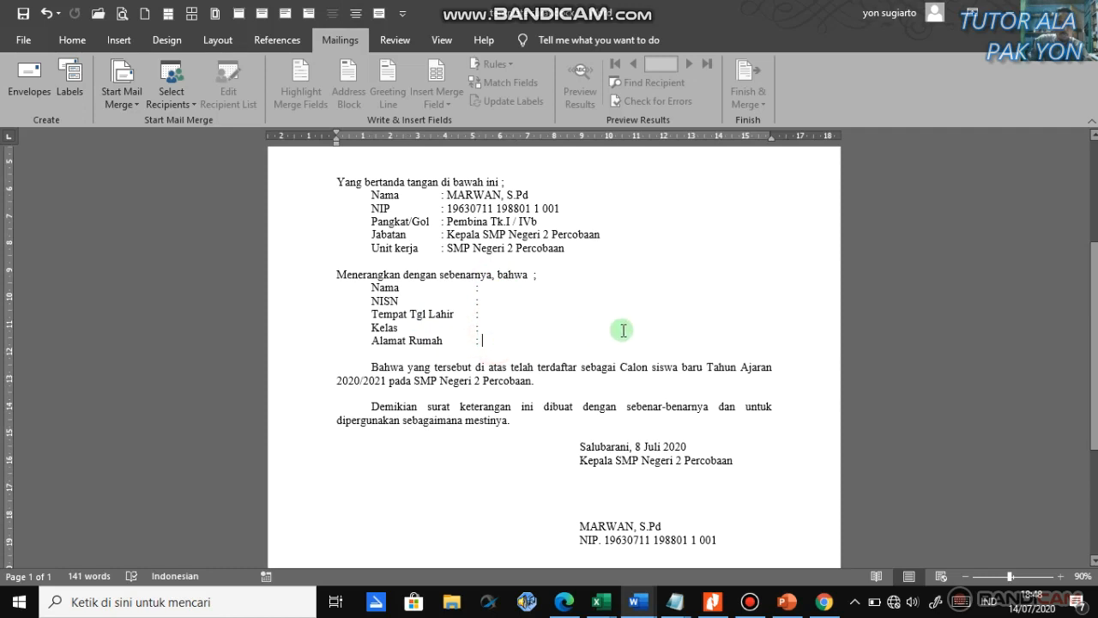
pyautogui.scroll(-3, 632, 400)
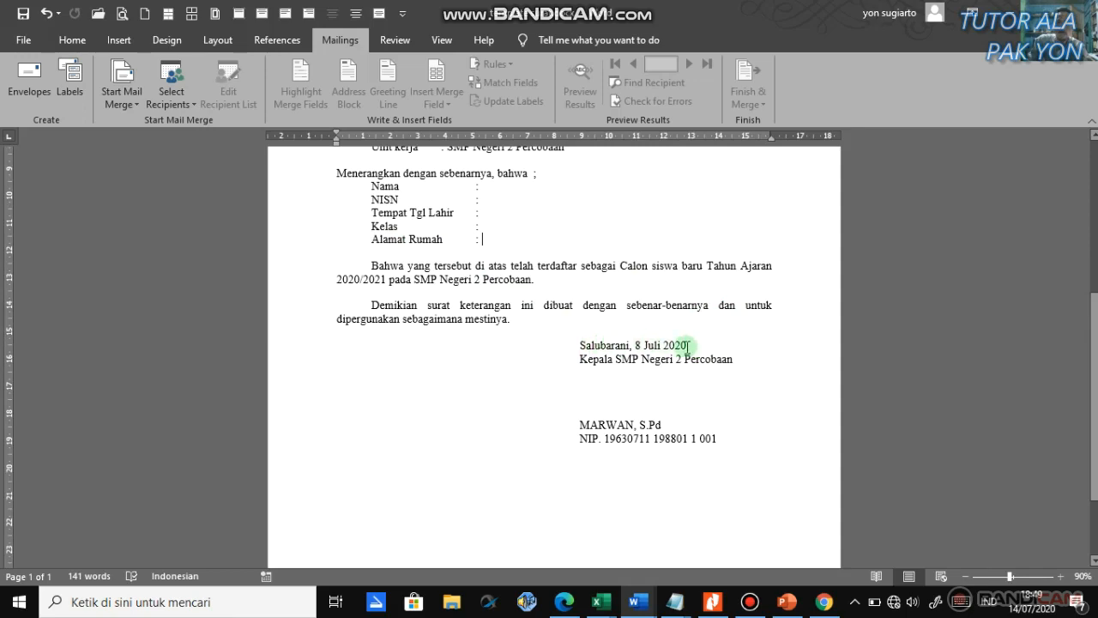
pyautogui.scroll(4, 385, 338)
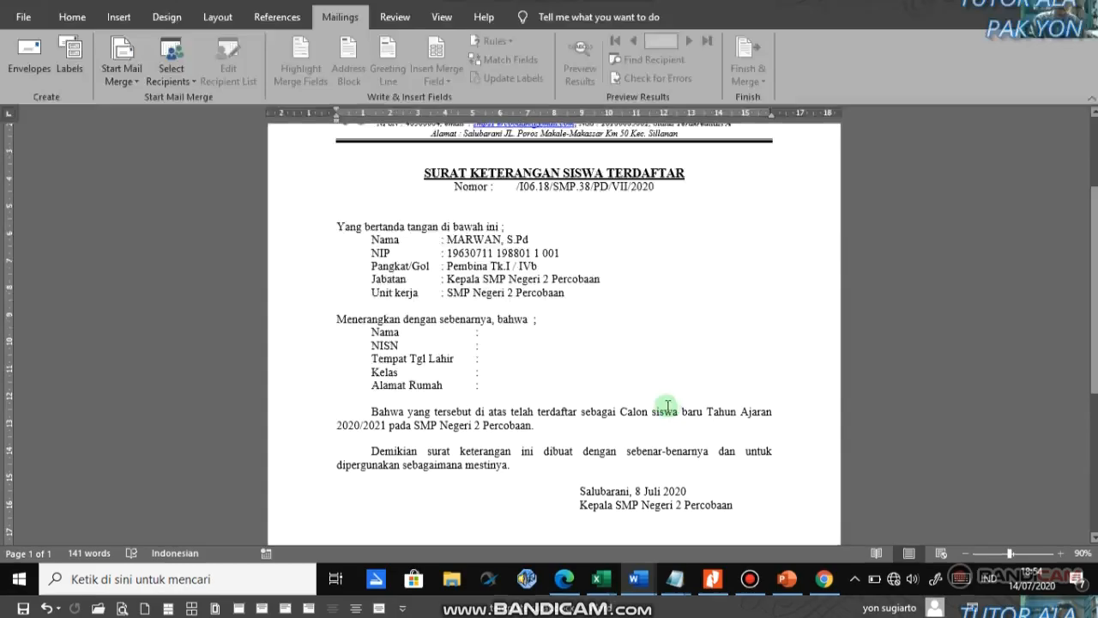
pyautogui.scroll(-3, 678, 418)
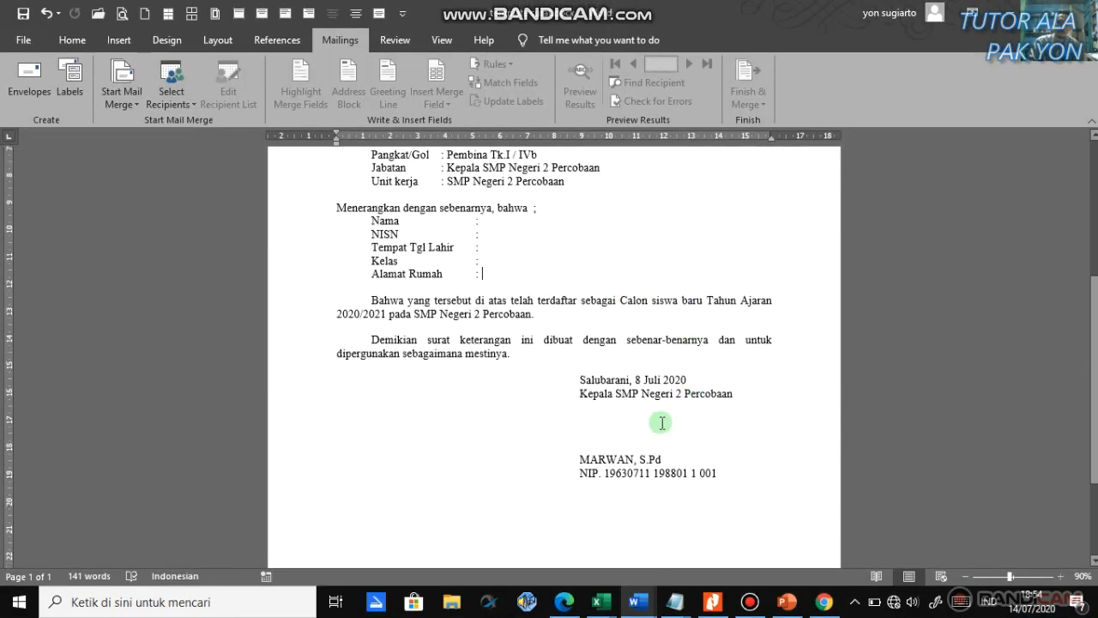
pyautogui.scroll(6, 608, 430)
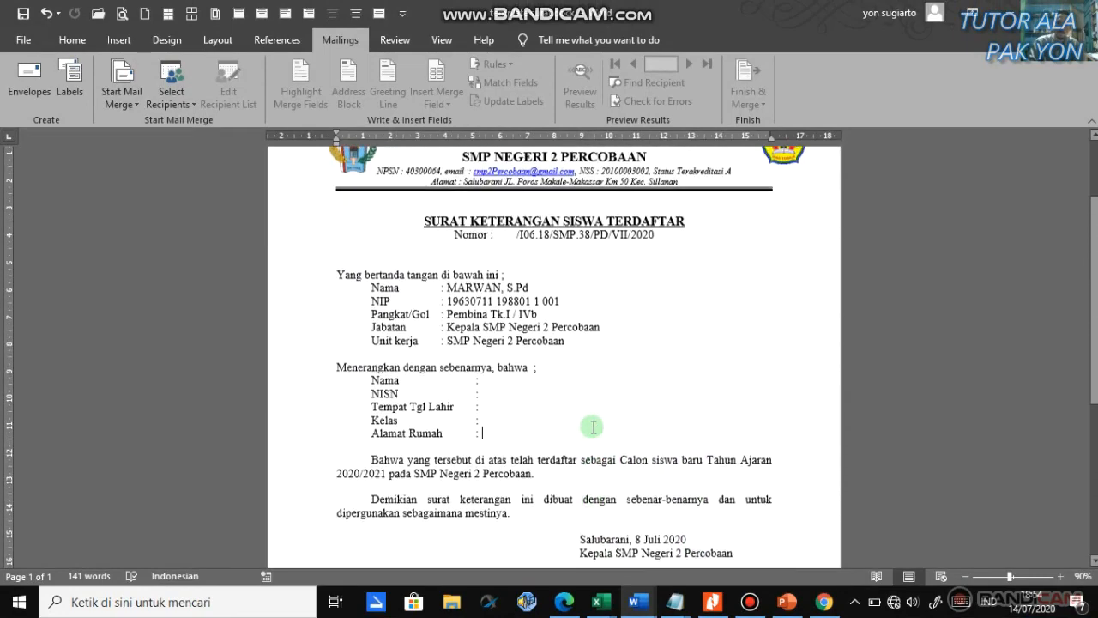
pyautogui.scroll(-4, 515, 369)
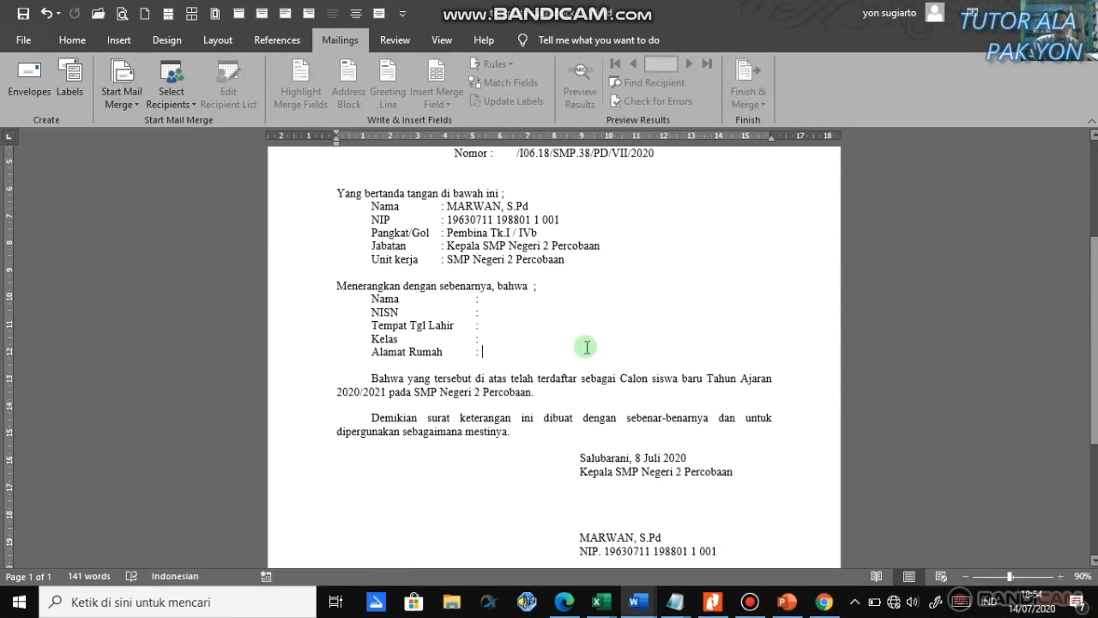
pyautogui.scroll(4, 583, 346)
pyautogui.scroll(-5, 544, 303)
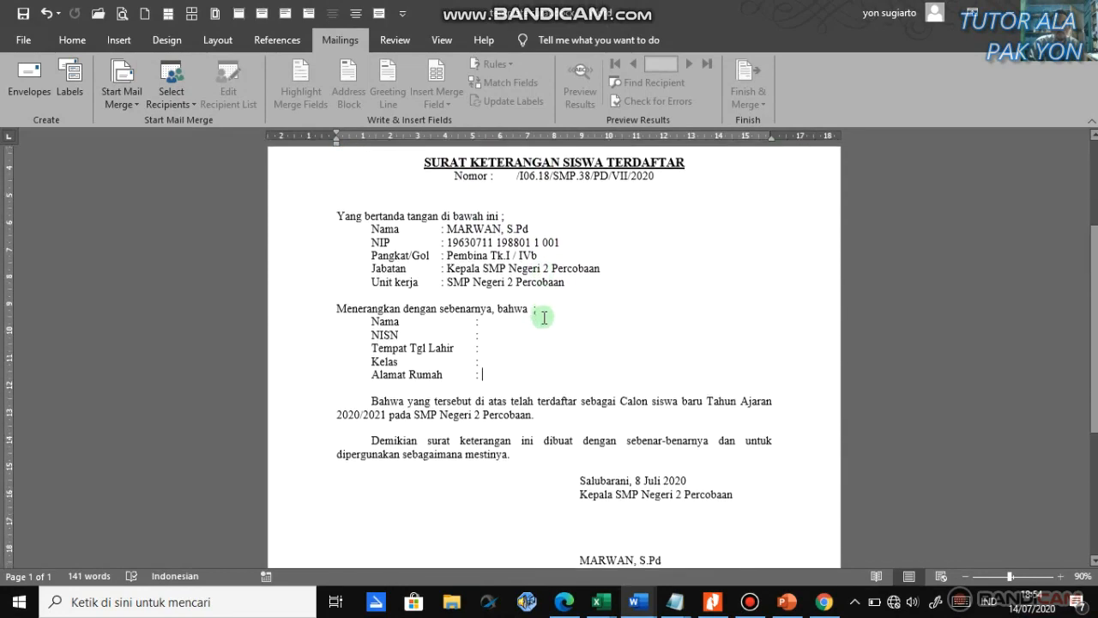
# Step: Switch to the db siswa.xlsx workbook in Excel and examine the first student's name, NISN, birthplace, birth date, class and address cells
pyautogui.click(600, 602)
pyautogui.click(639, 566)
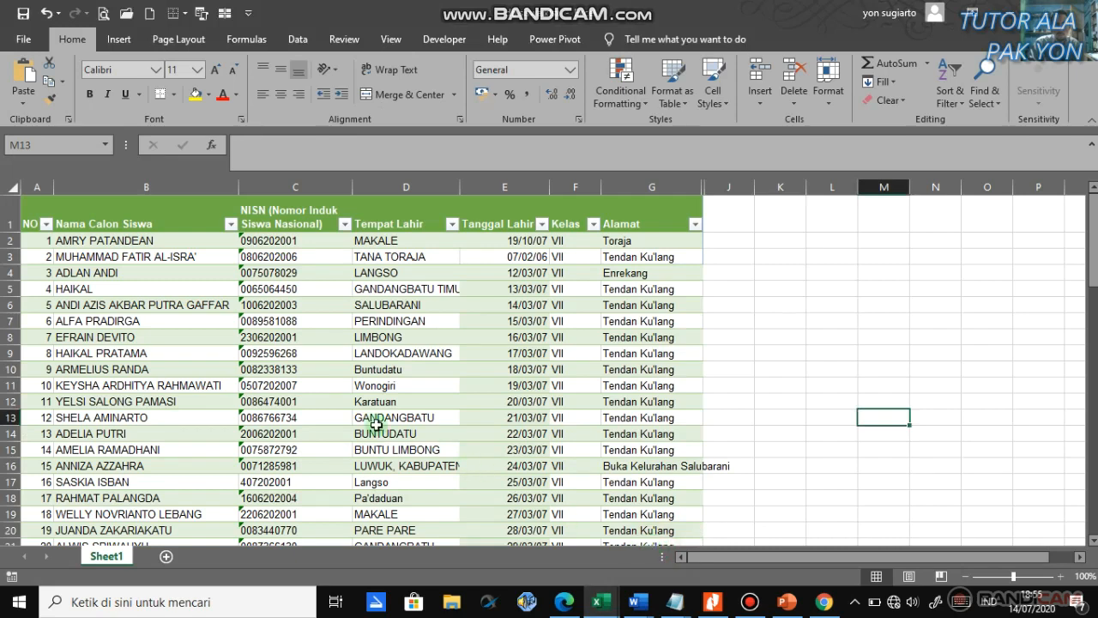
pyautogui.click(160, 275)
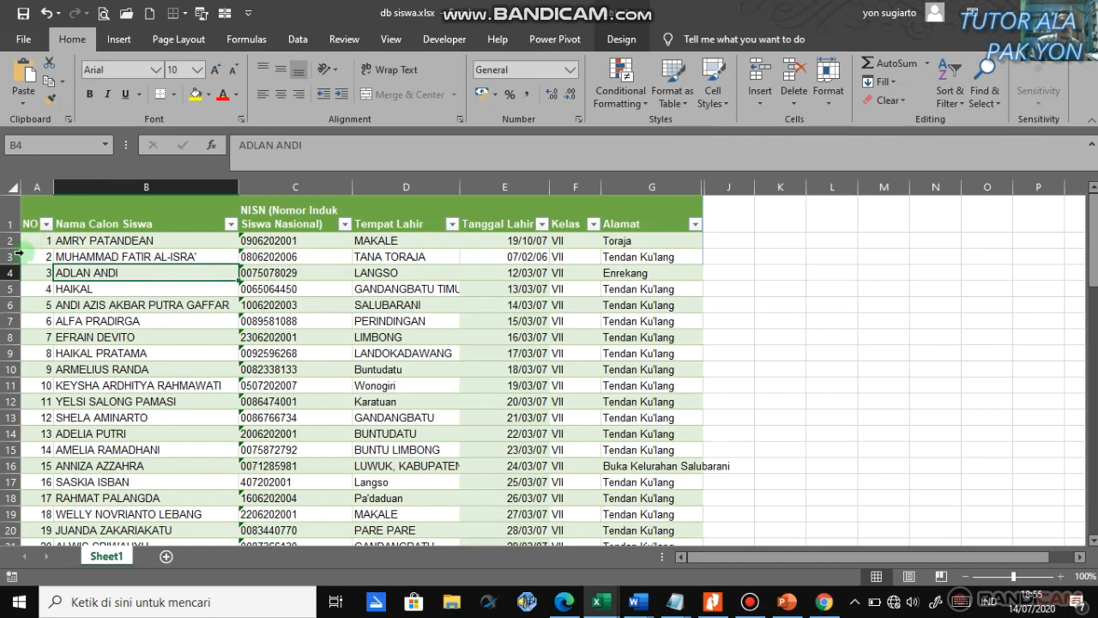
pyautogui.click(85, 241)
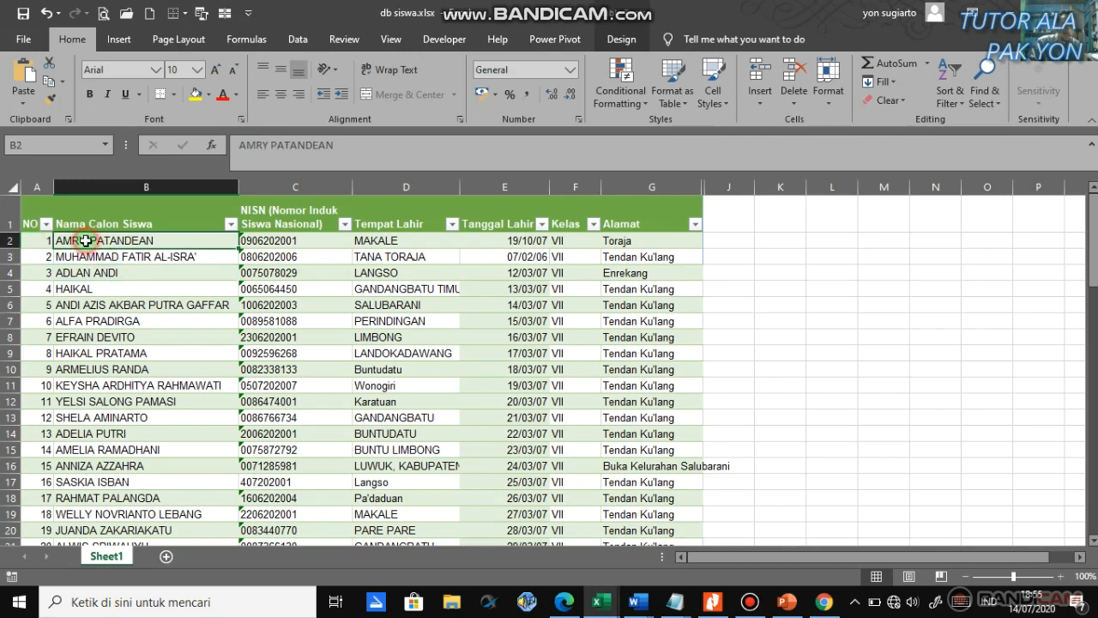
pyautogui.click(302, 240)
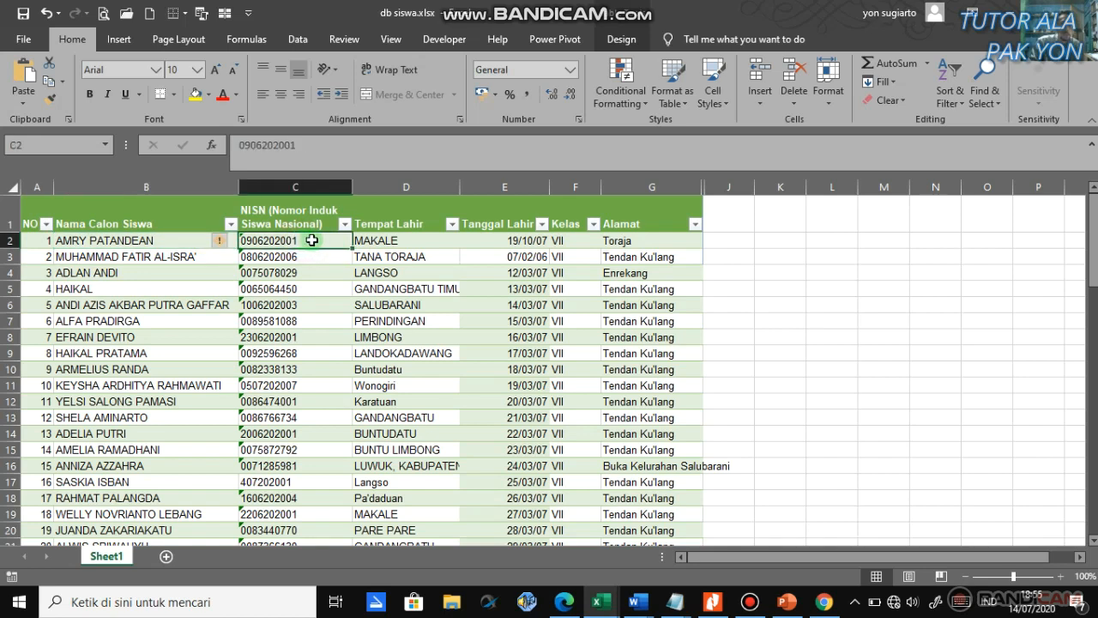
pyautogui.click(403, 240)
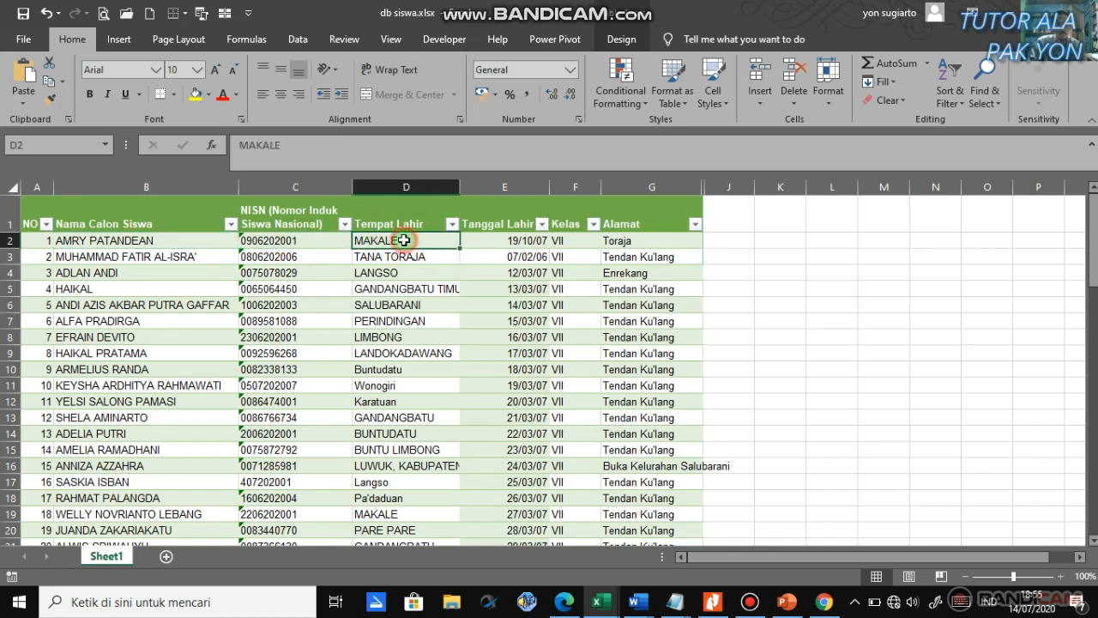
pyautogui.click(508, 243)
pyautogui.click(587, 242)
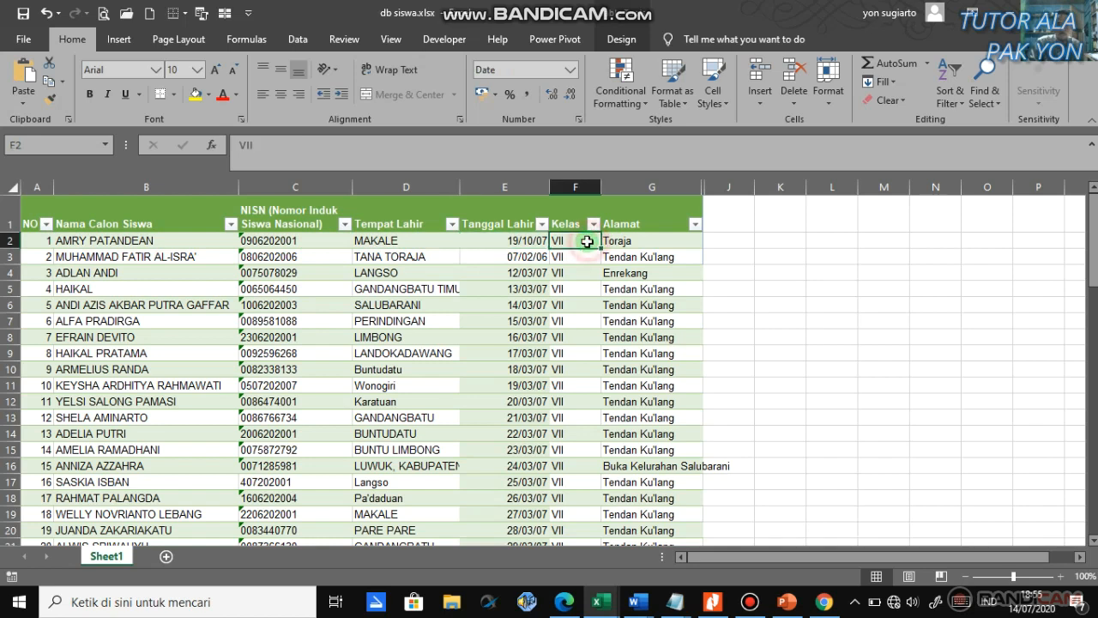
pyautogui.click(673, 241)
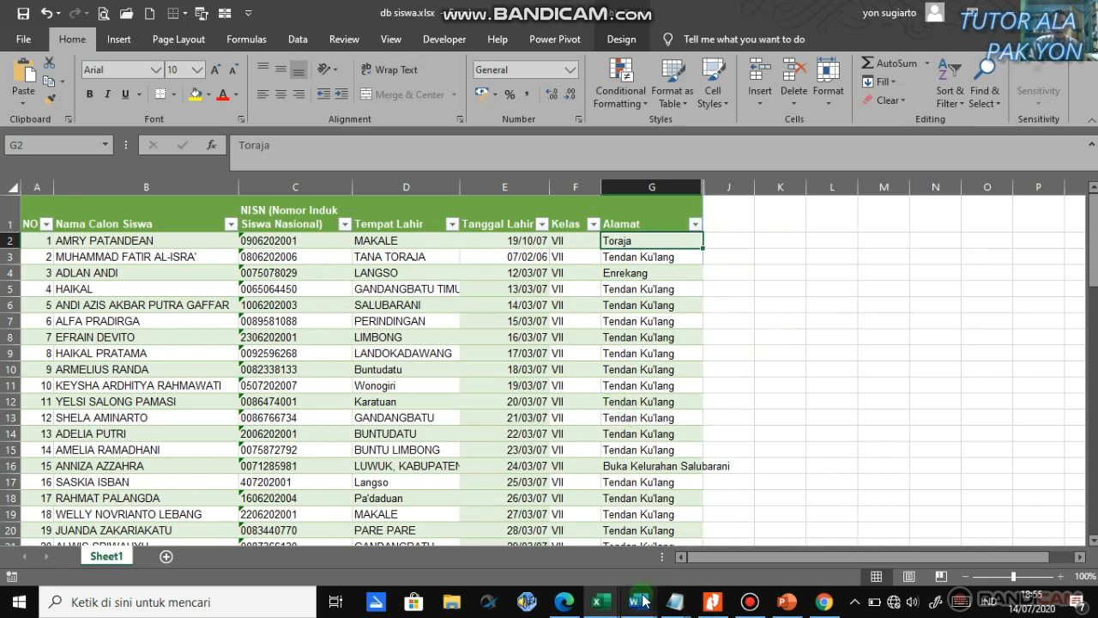
# Step: Return to template surat.docx in Word, check the blank student fields from NISN to Alamat Rumah, and select the date "8 Juli 2020"
pyautogui.moveTo(643, 600)
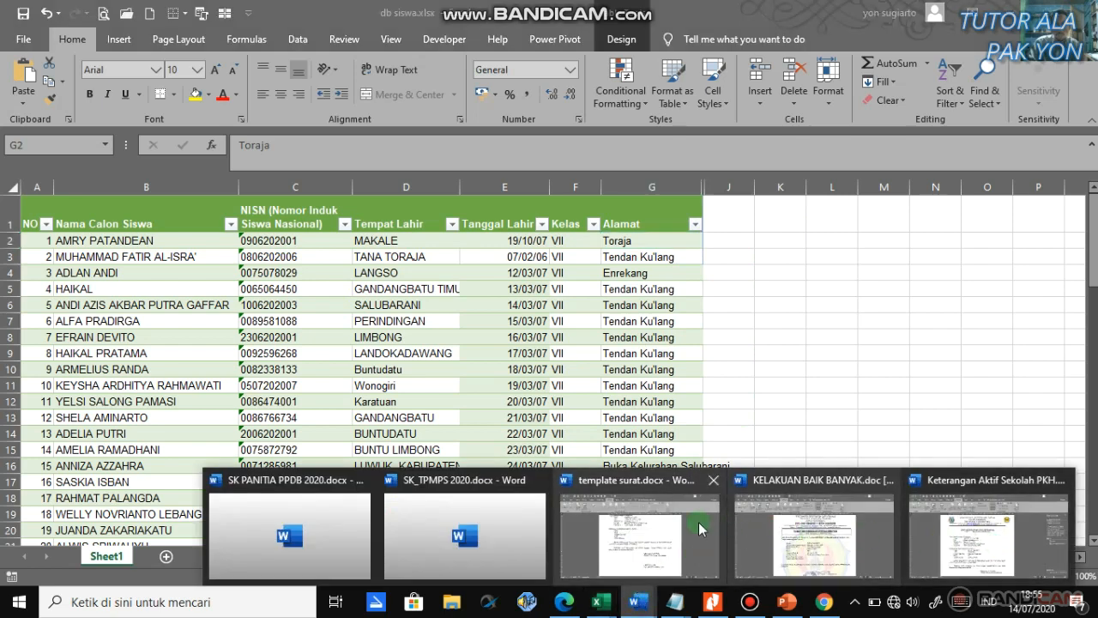
pyautogui.click(648, 534)
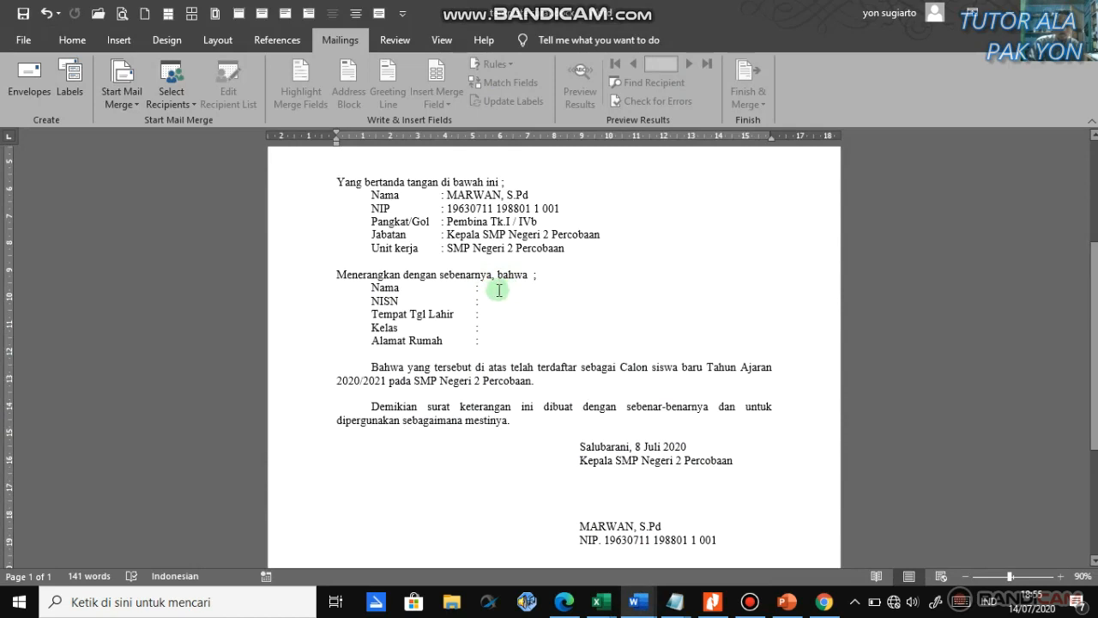
pyautogui.click(486, 301)
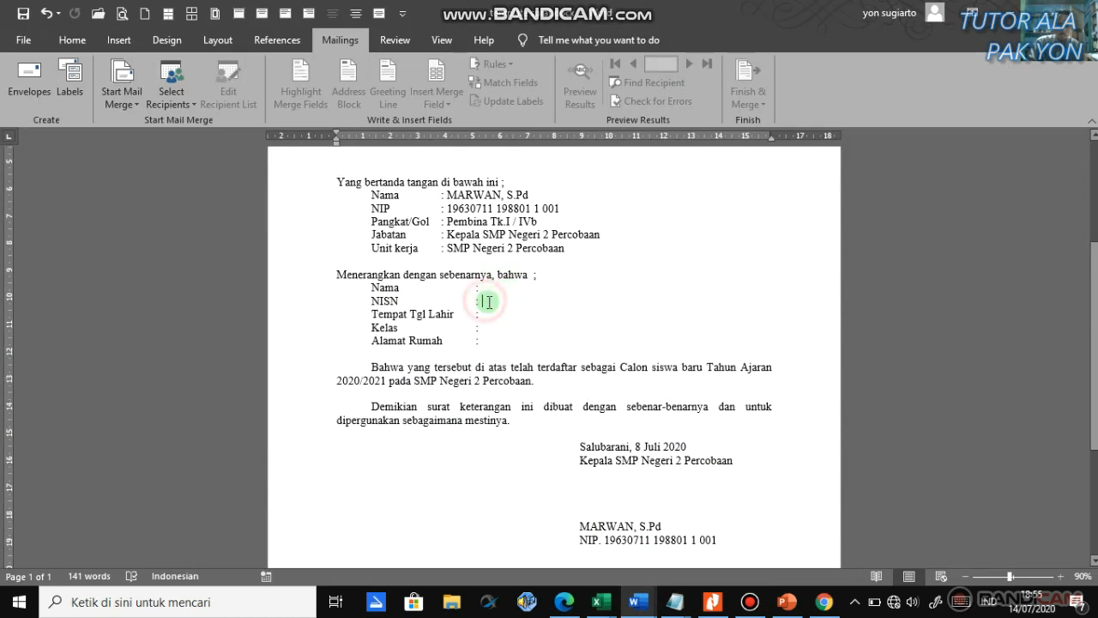
pyautogui.click(490, 314)
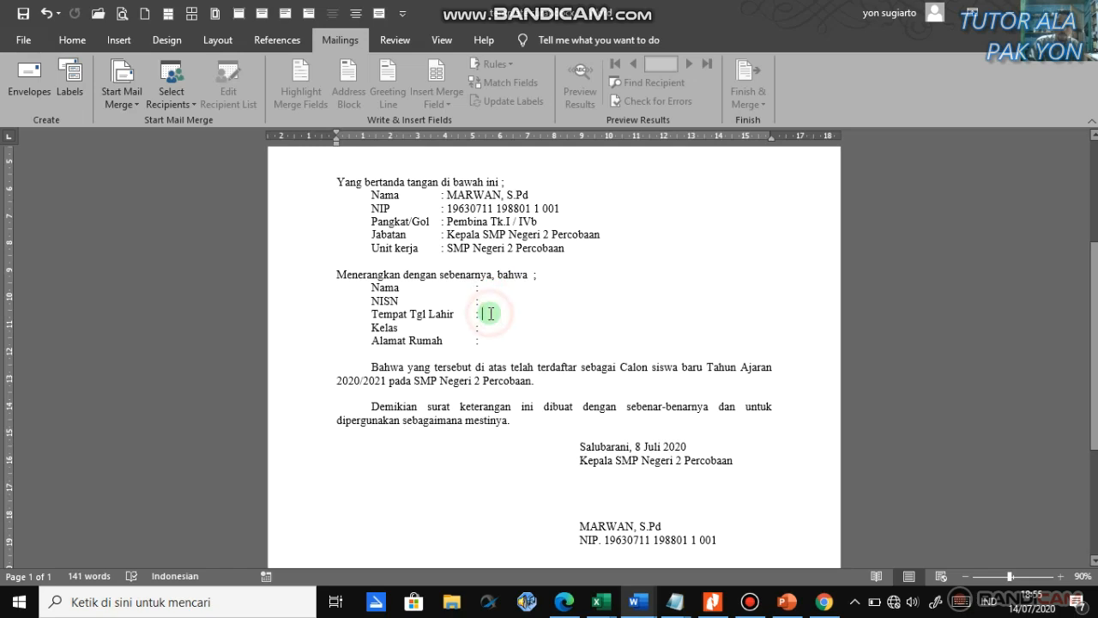
pyautogui.click(490, 333)
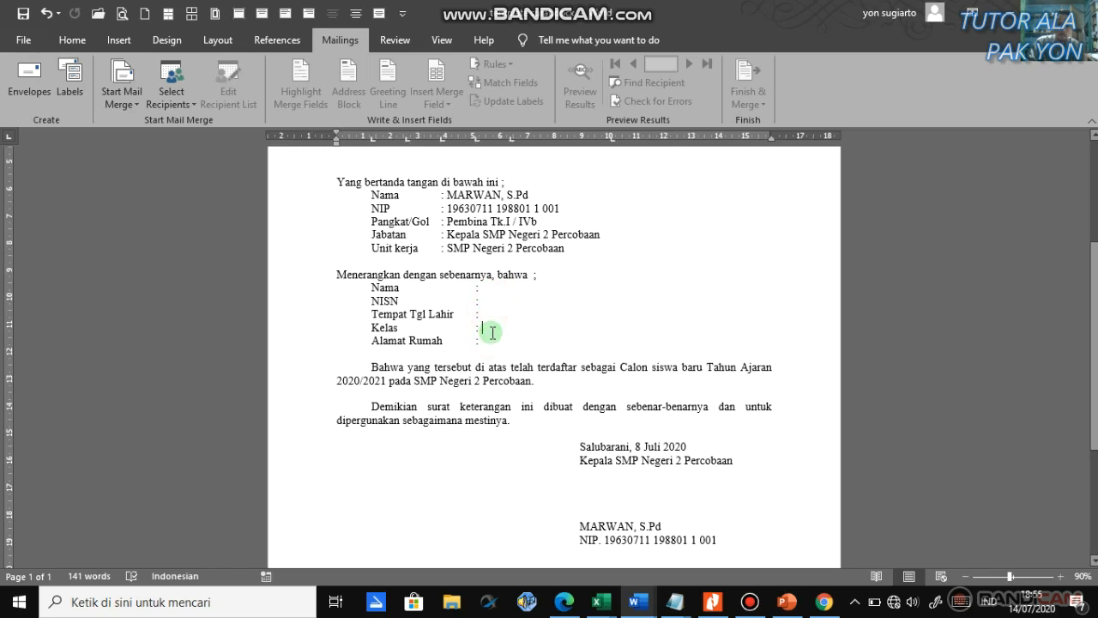
pyautogui.click(490, 339)
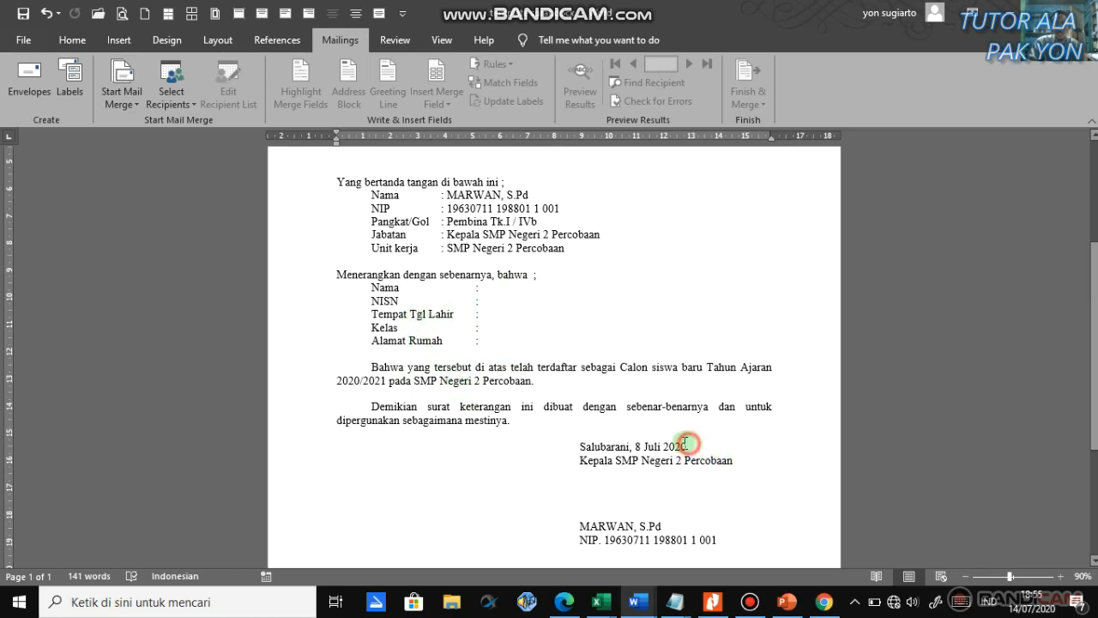
pyautogui.moveTo(686, 443); pyautogui.dragTo(633, 442)
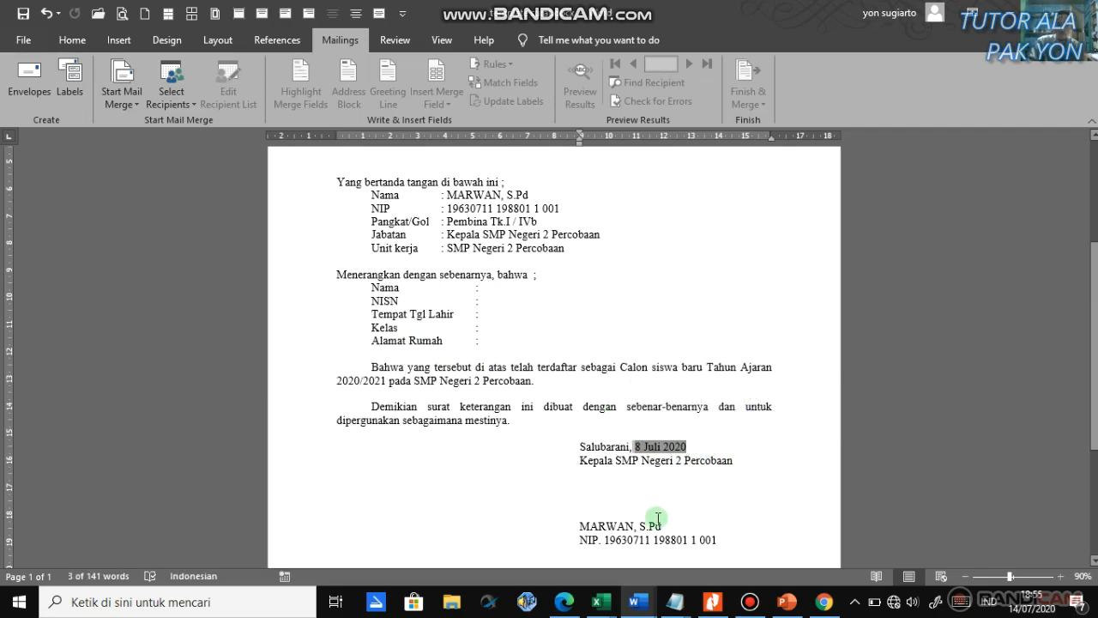
# Step: Switch to the db siswa.xlsx workbook in Excel and look through the student list down to its last row
pyautogui.click(604, 603)
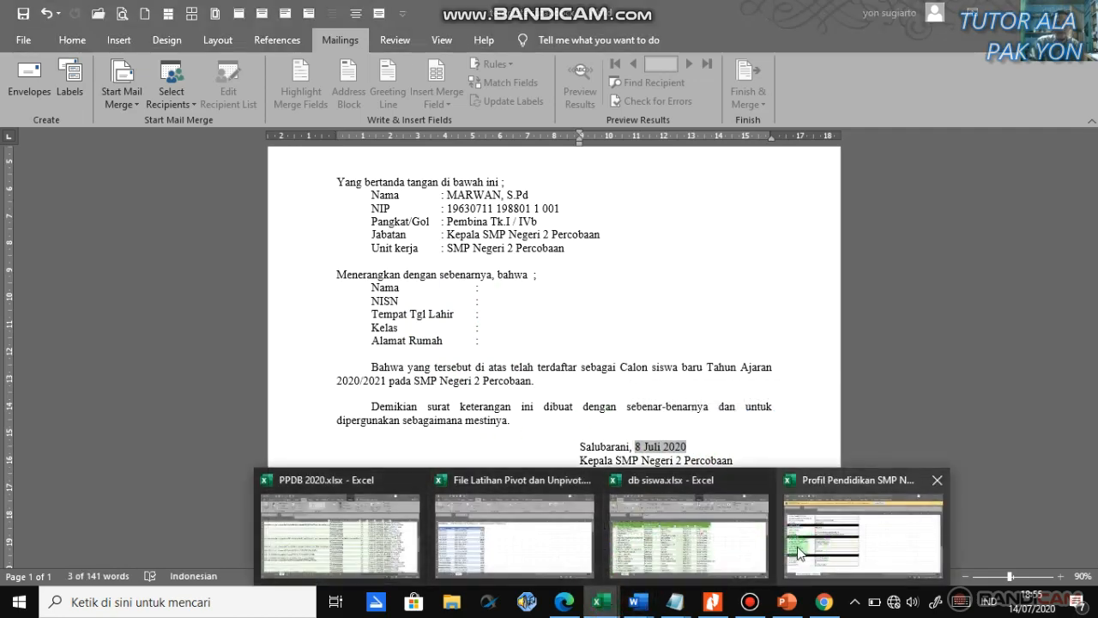
pyautogui.click(712, 536)
pyautogui.scroll(-8, 202, 377)
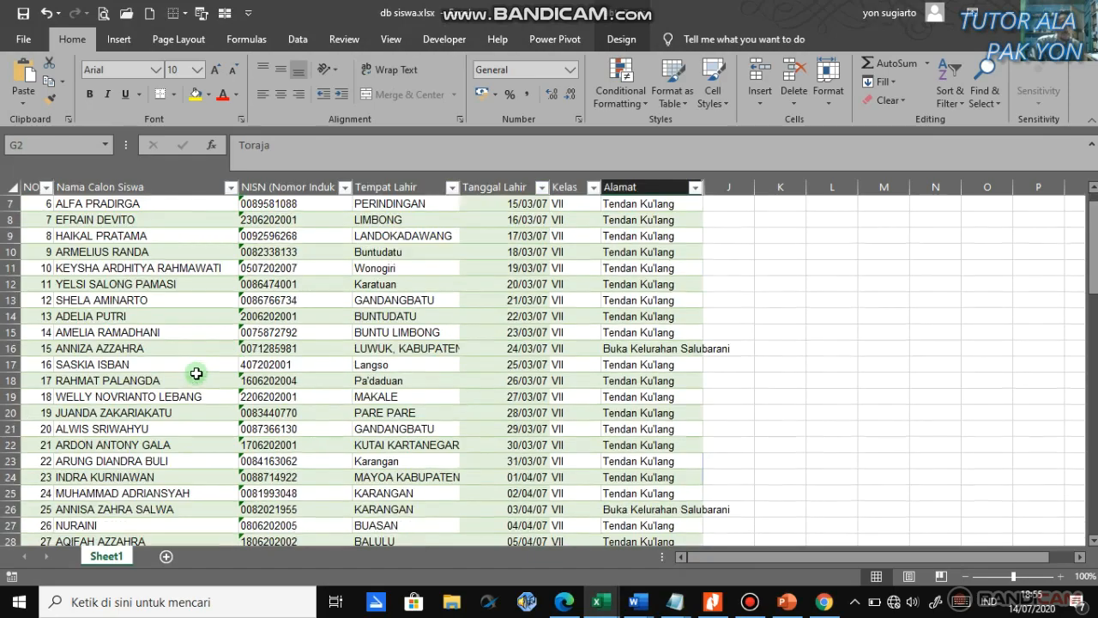
pyautogui.scroll(-12, 198, 380)
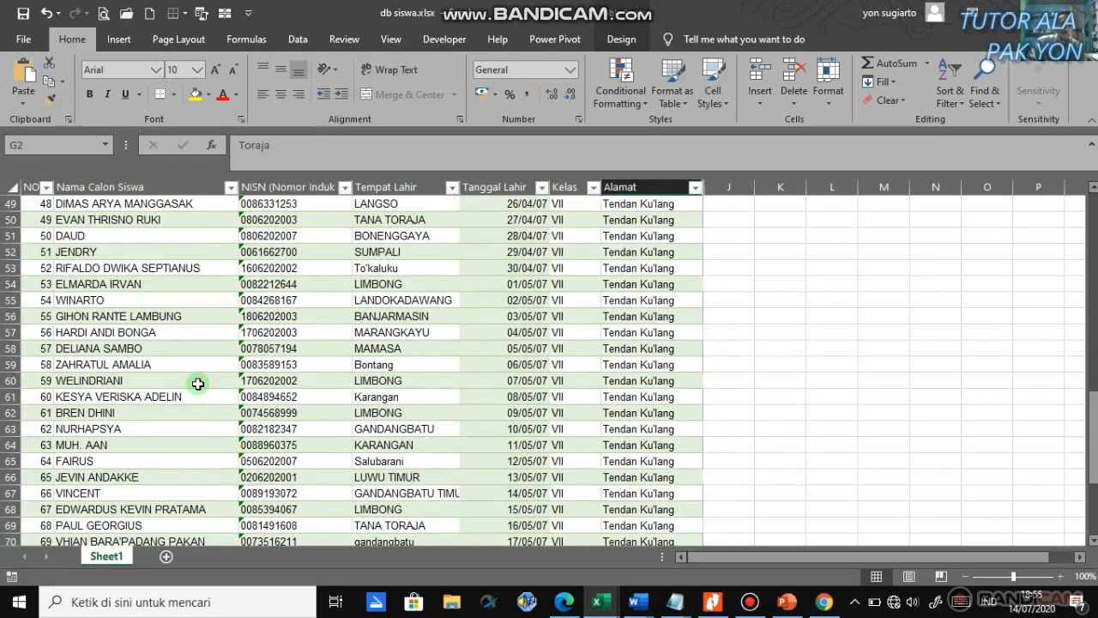
pyautogui.scroll(2, 196, 390)
pyautogui.scroll(-4, 186, 392)
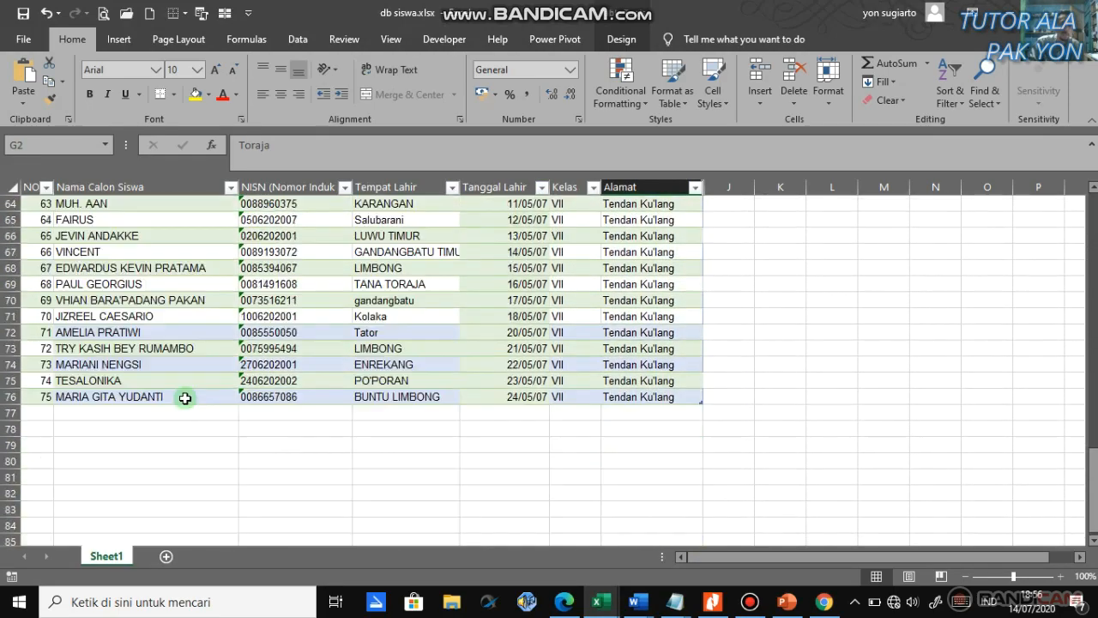
# Step: Look through the rest of the student list in db siswa.xlsx, from its last row back up to the first student
pyautogui.scroll(1, 179, 402)
pyautogui.scroll(1, 174, 419)
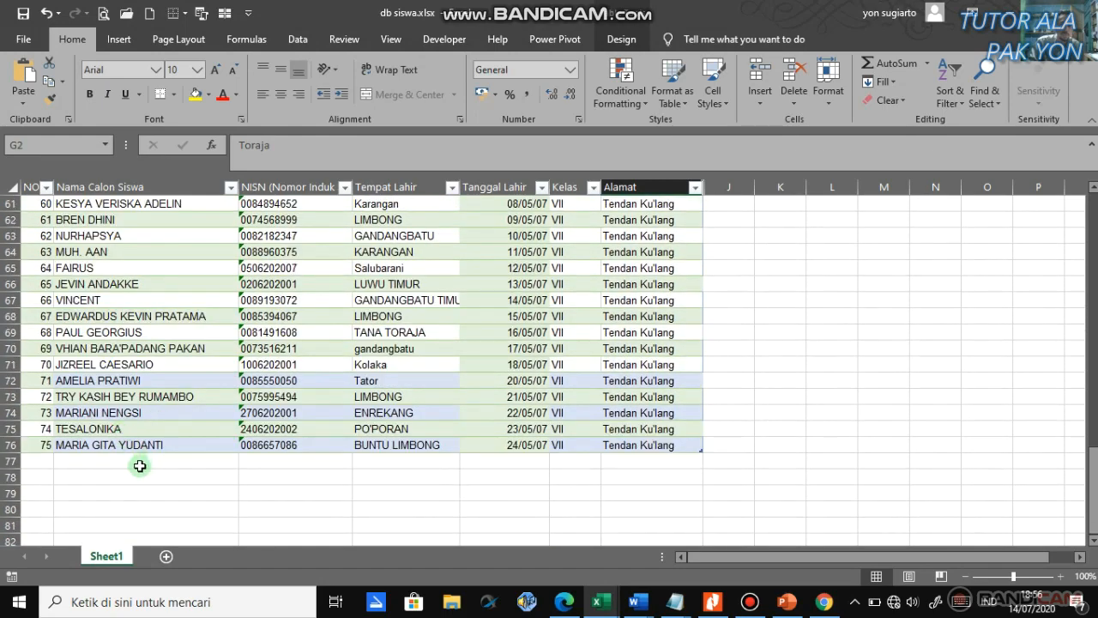
pyautogui.scroll(2, 140, 466)
pyautogui.scroll(-2, 132, 469)
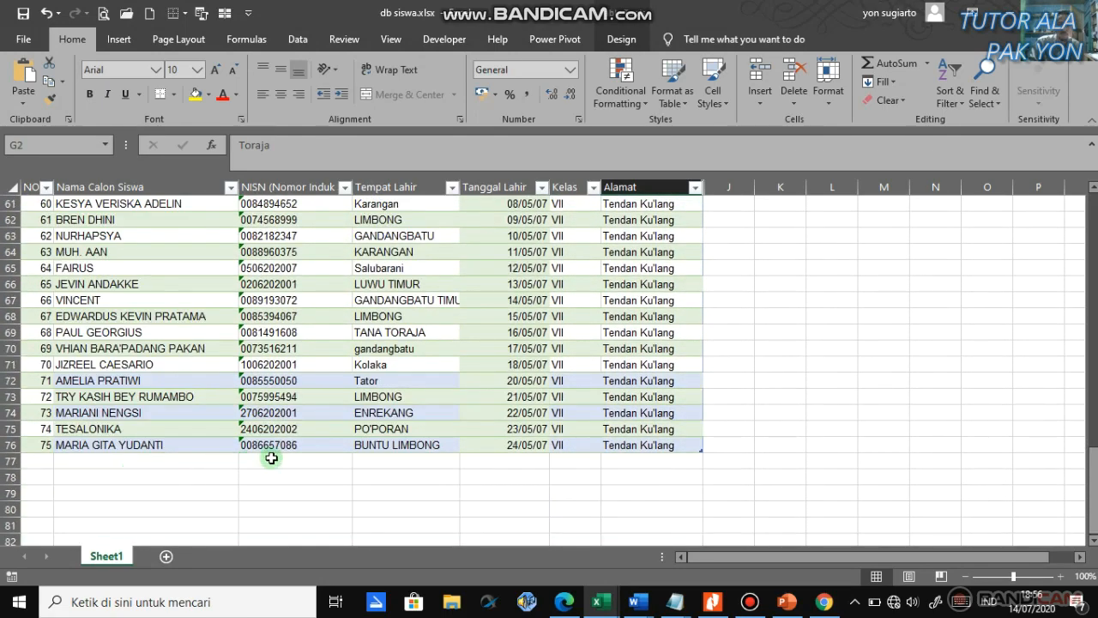
pyautogui.scroll(15, 150, 401)
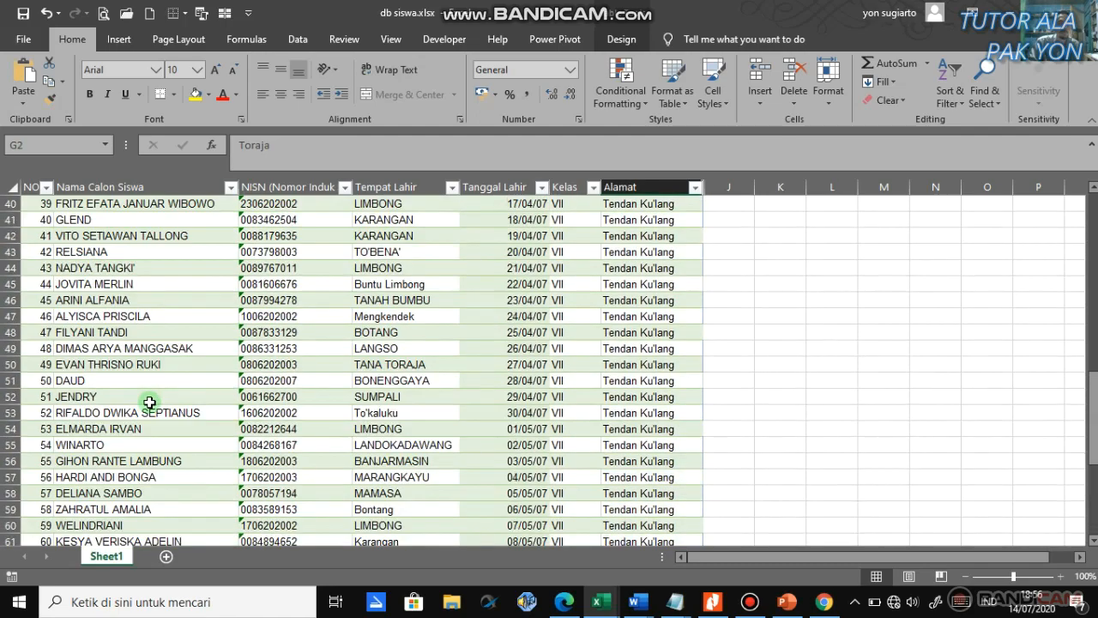
pyautogui.scroll(5, 149, 429)
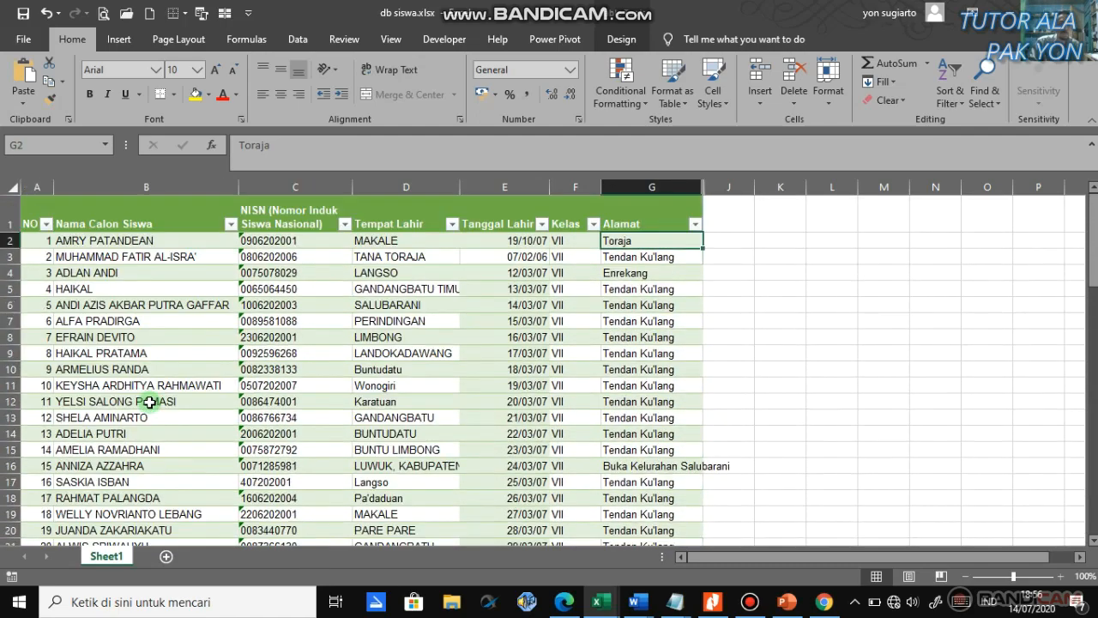
pyautogui.scroll(-7, 301, 400)
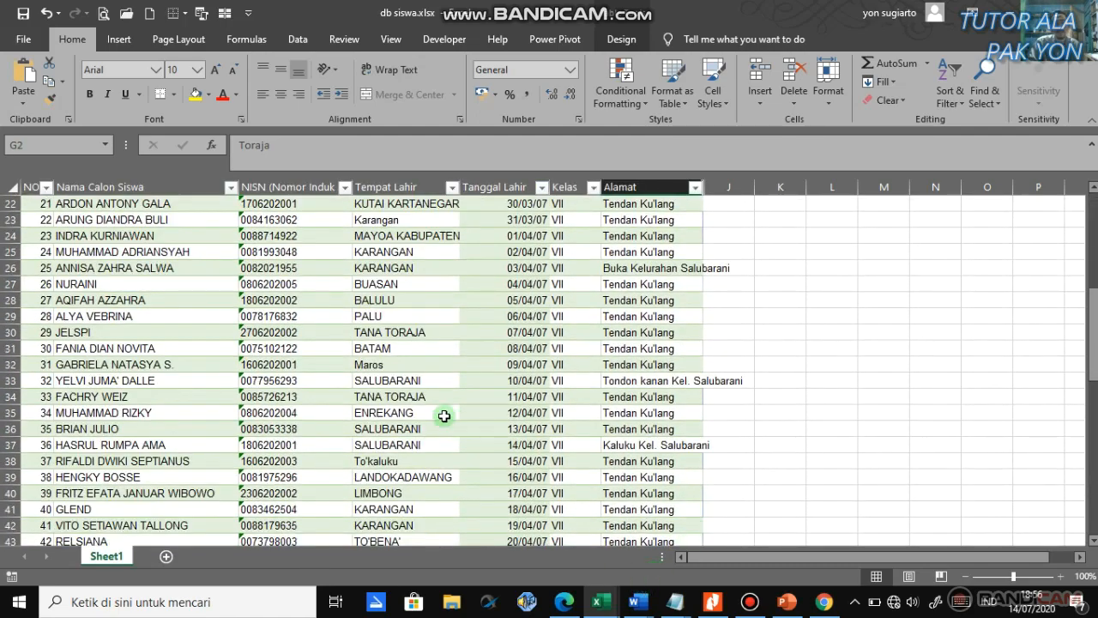
pyautogui.scroll(7, 419, 406)
# Step: Examine the name, NISN, birthplace and birth date cells of the first few students
pyautogui.click(81, 257)
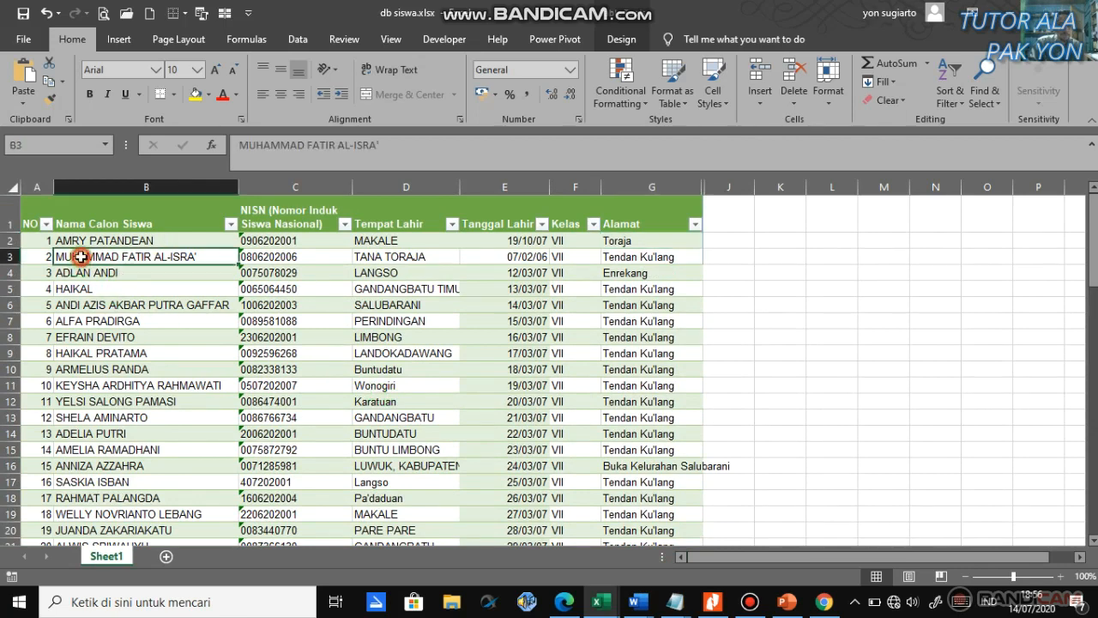
pyautogui.click(277, 247)
pyautogui.click(444, 261)
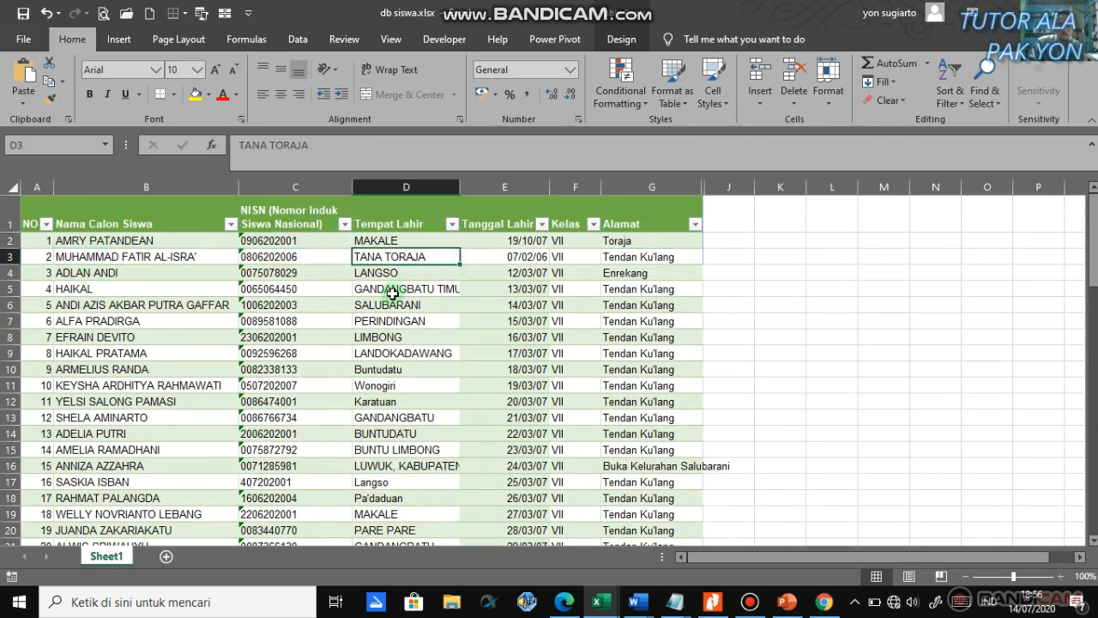
pyautogui.click(393, 293)
pyautogui.click(513, 239)
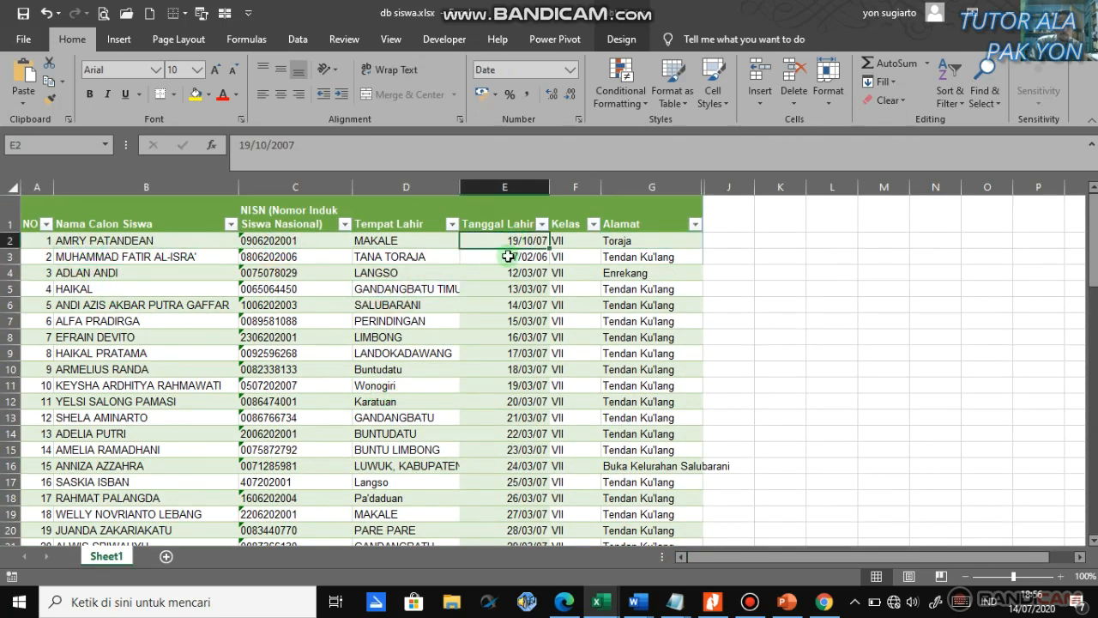
pyautogui.click(508, 288)
pyautogui.click(510, 238)
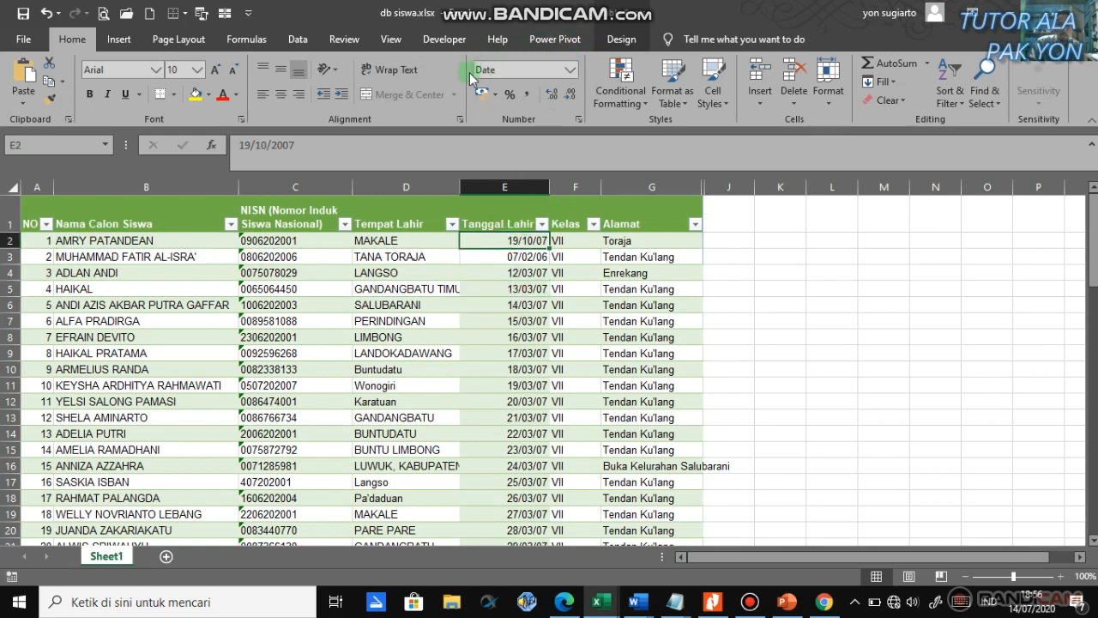
# Step: Check the Alamat, Kelas, Nama Calon Siswa and NISN column headers and the first student's NISN cell
pyautogui.click(605, 227)
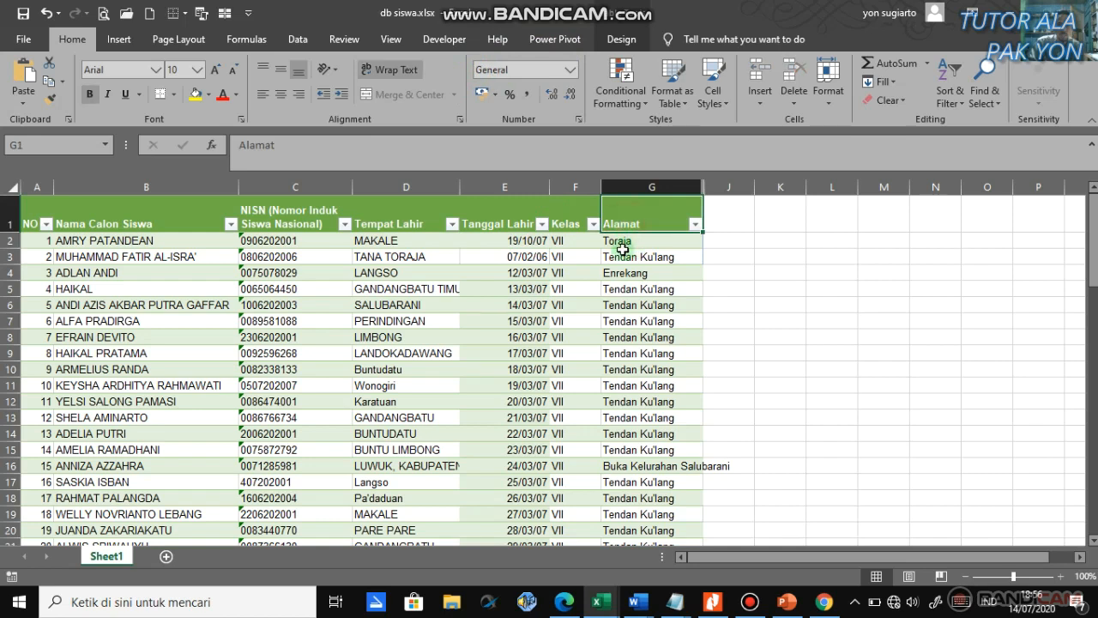
pyautogui.click(572, 225)
pyautogui.click(92, 222)
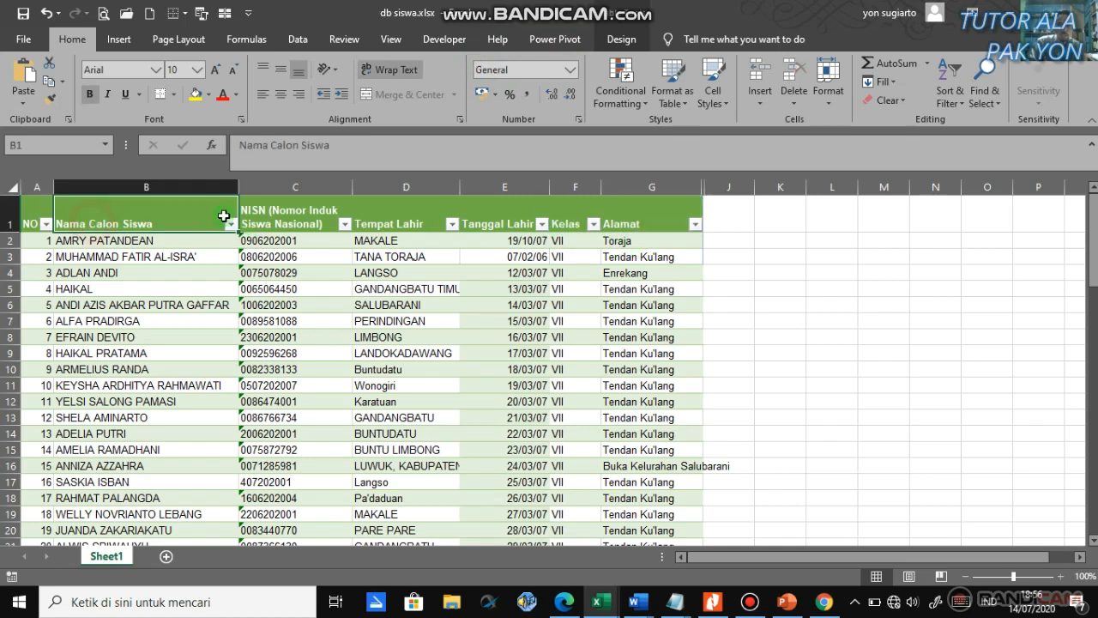
pyautogui.click(270, 228)
pyautogui.click(279, 243)
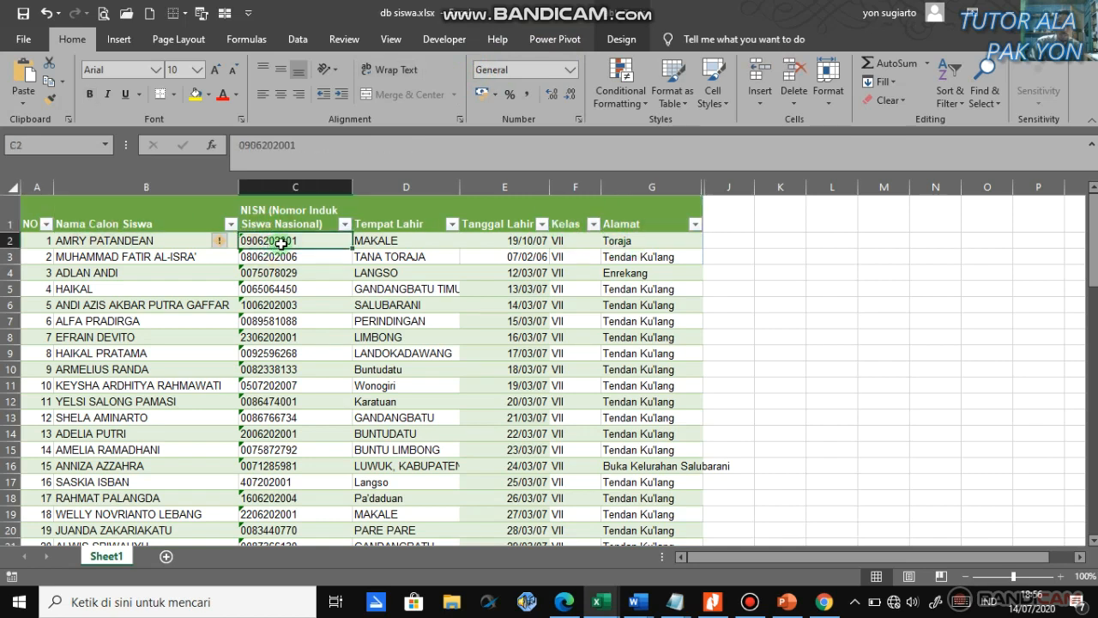
pyautogui.click(276, 224)
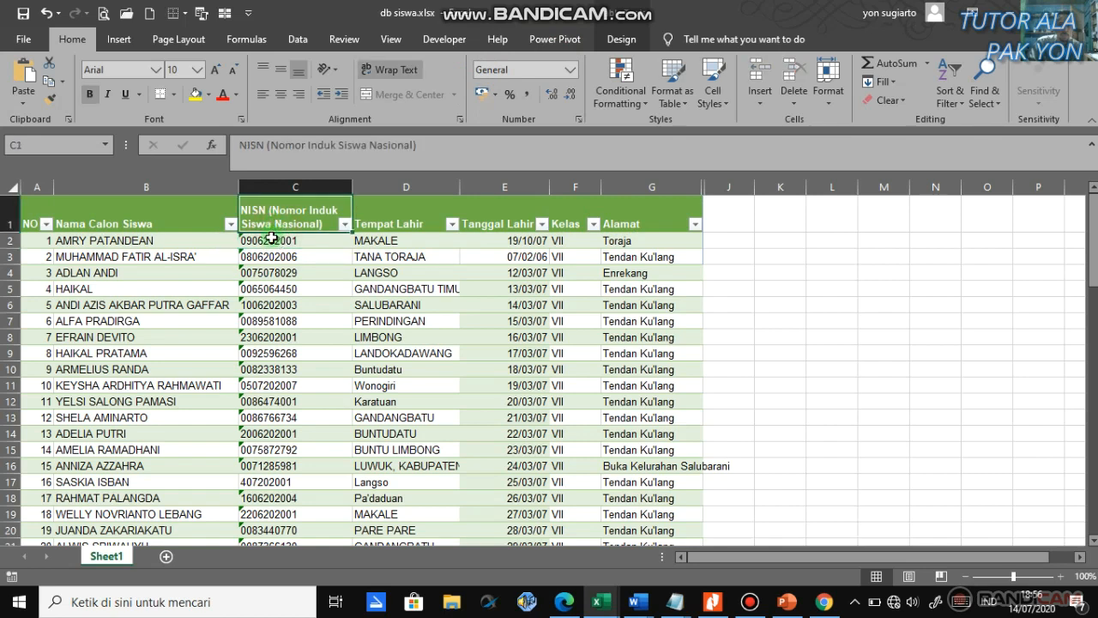
pyautogui.click(271, 240)
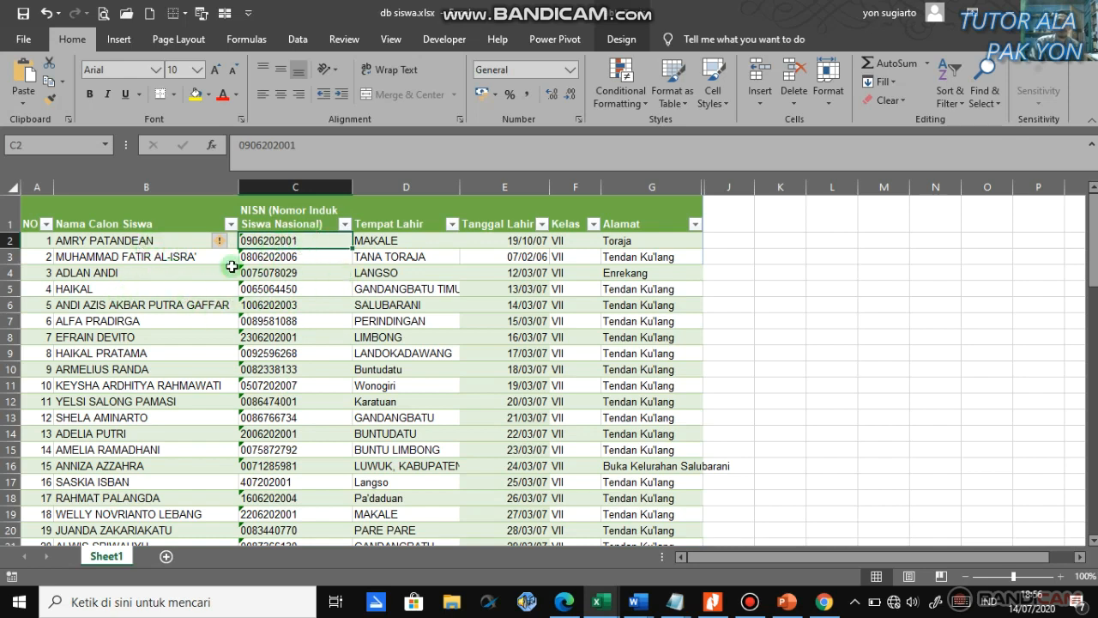
# Step: Switch to template surat.docx in Word and view the letter from its letterhead
pyautogui.click(638, 601)
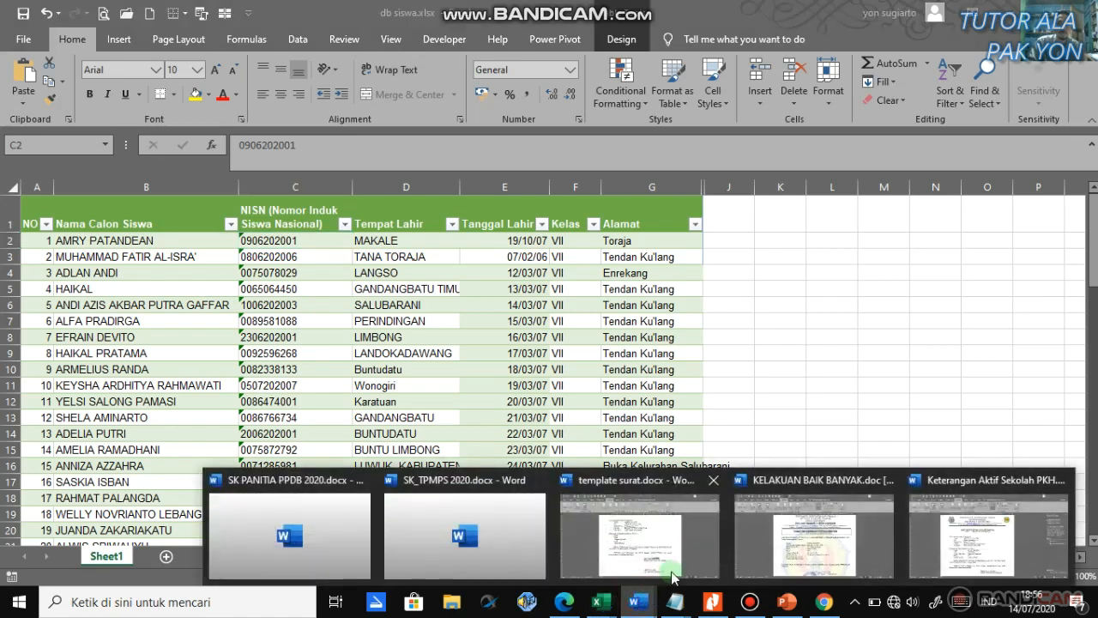
pyautogui.click(633, 547)
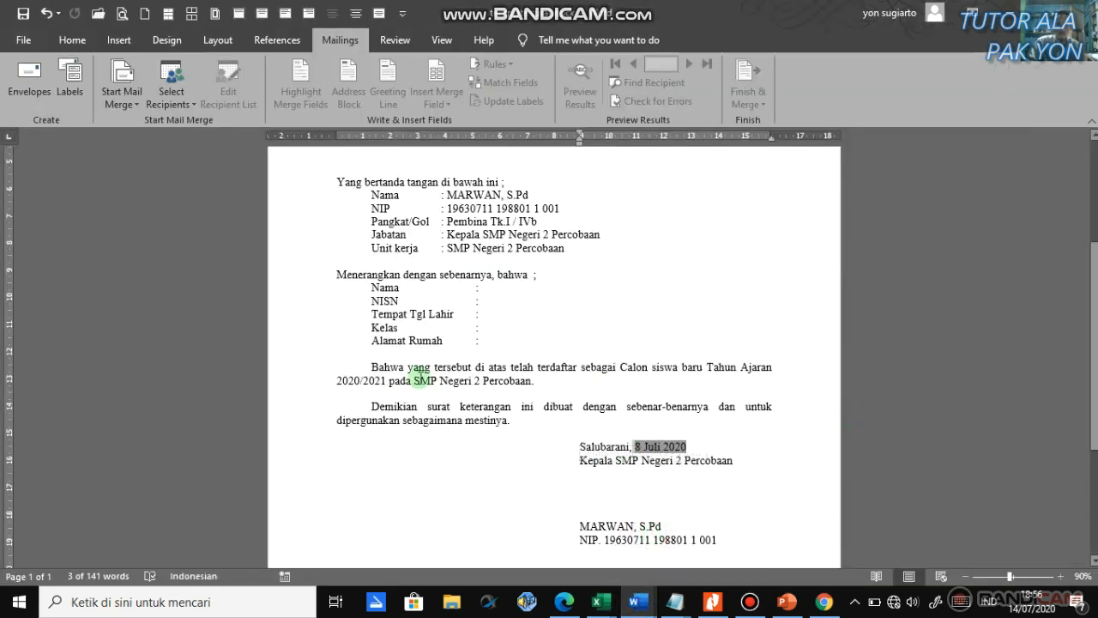
pyautogui.scroll(2, 445, 369)
pyautogui.scroll(2, 444, 369)
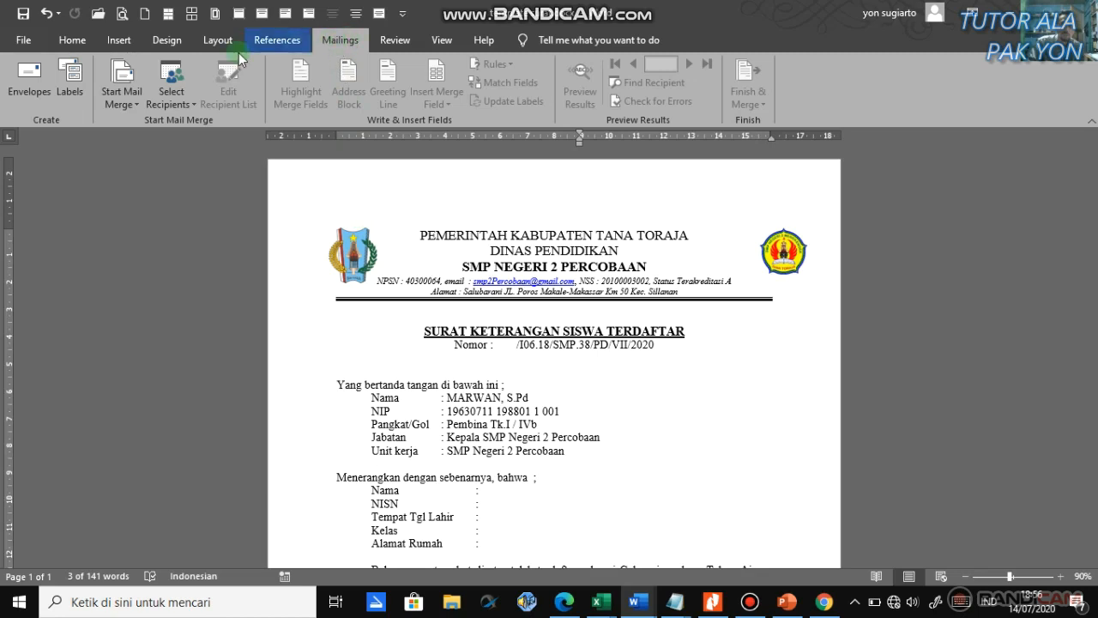
# Step: Start the Step-by-Step Mail Merge Wizard for the letter and accept Letters as the document type
pyautogui.click(75, 40)
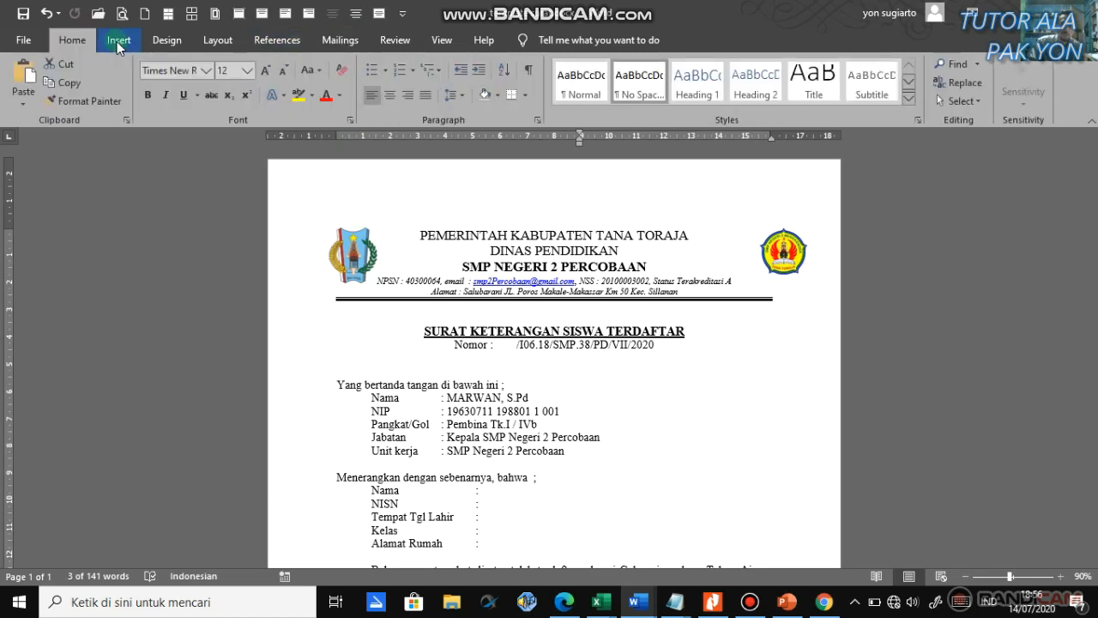
pyautogui.click(119, 40)
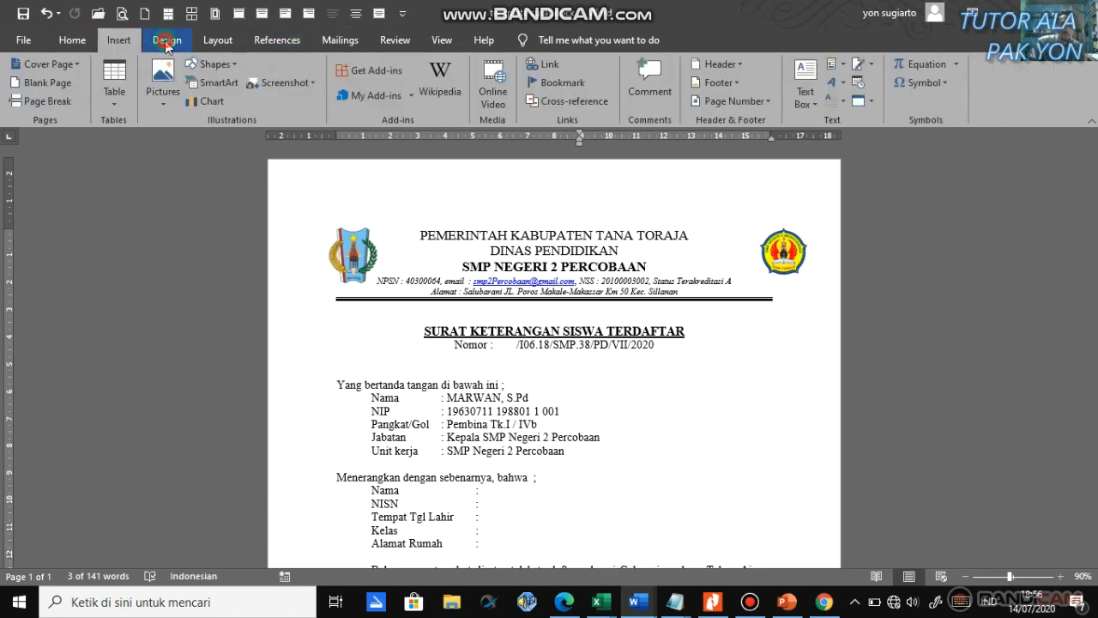
pyautogui.click(278, 41)
pyautogui.click(338, 40)
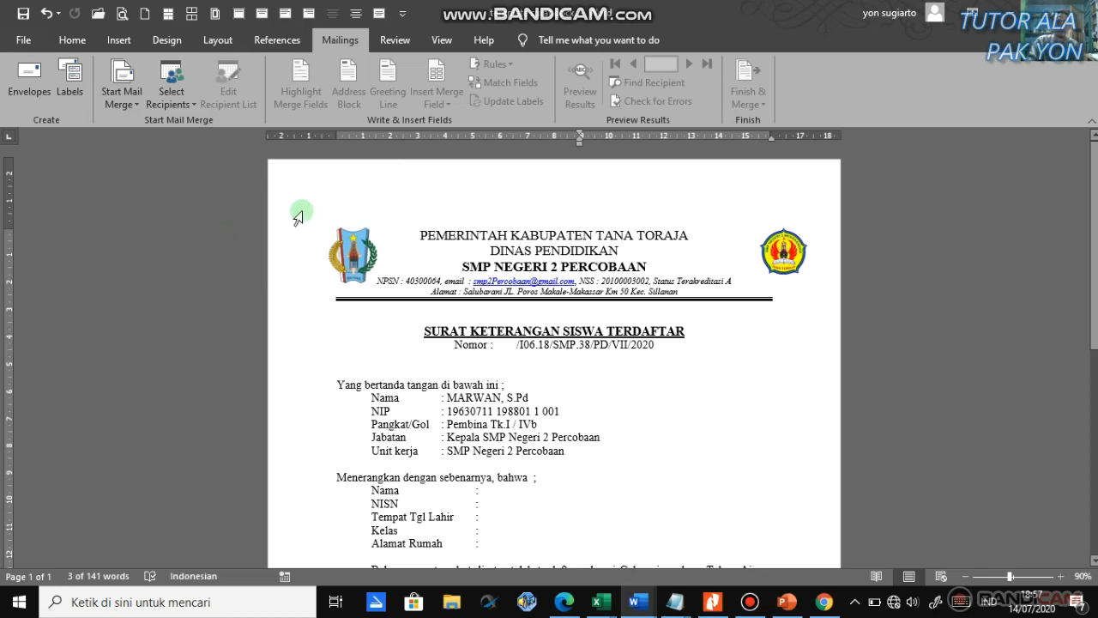
pyautogui.click(212, 255)
pyautogui.click(142, 227)
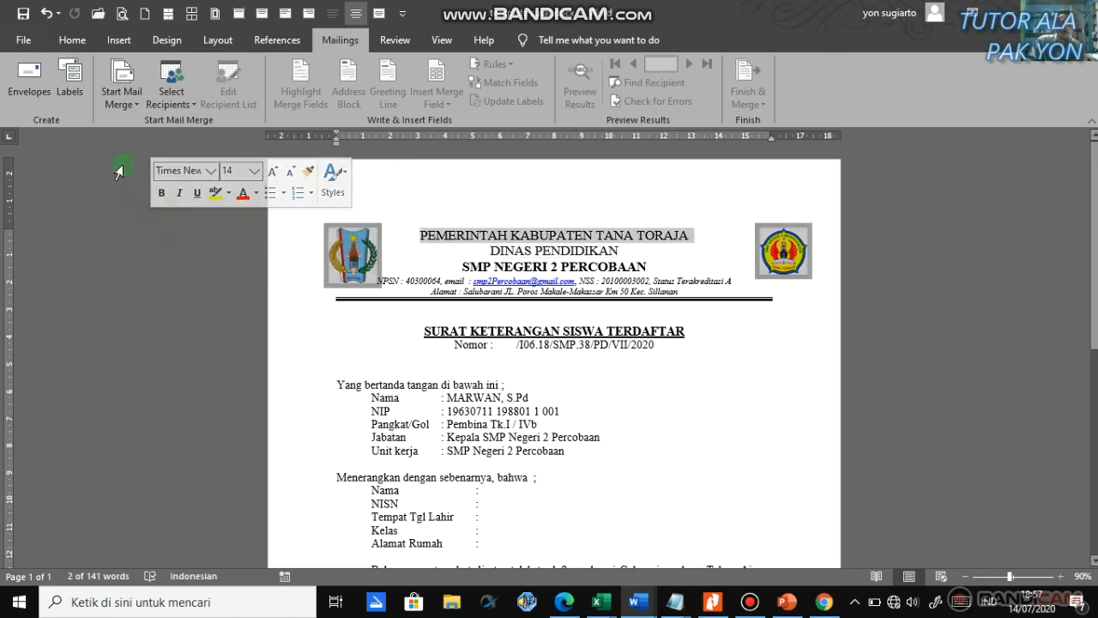
pyautogui.click(132, 104)
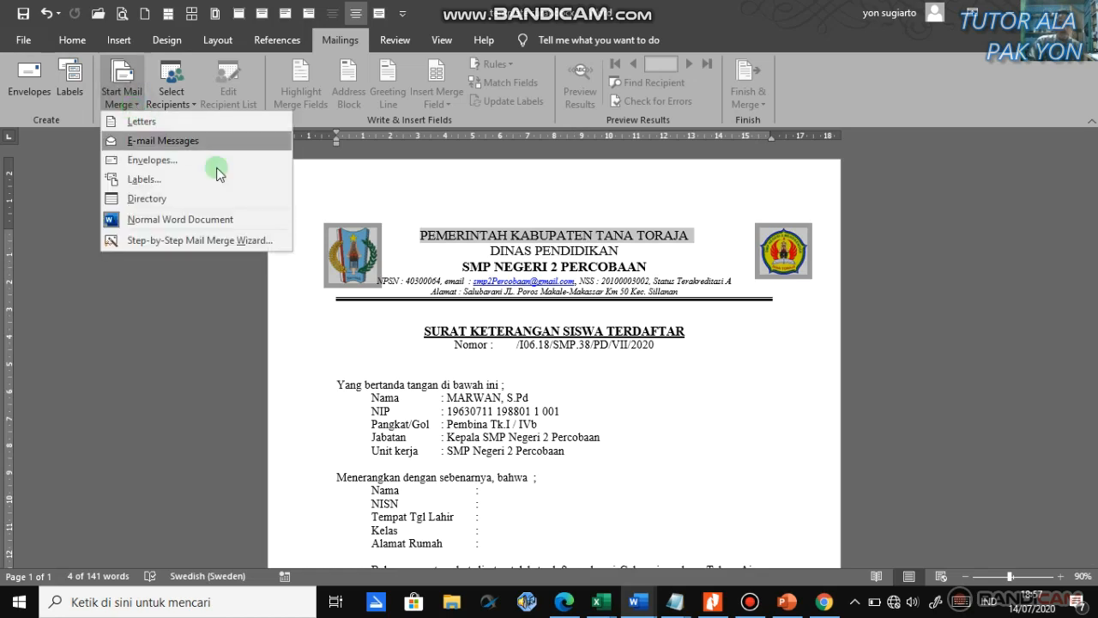
pyautogui.click(183, 240)
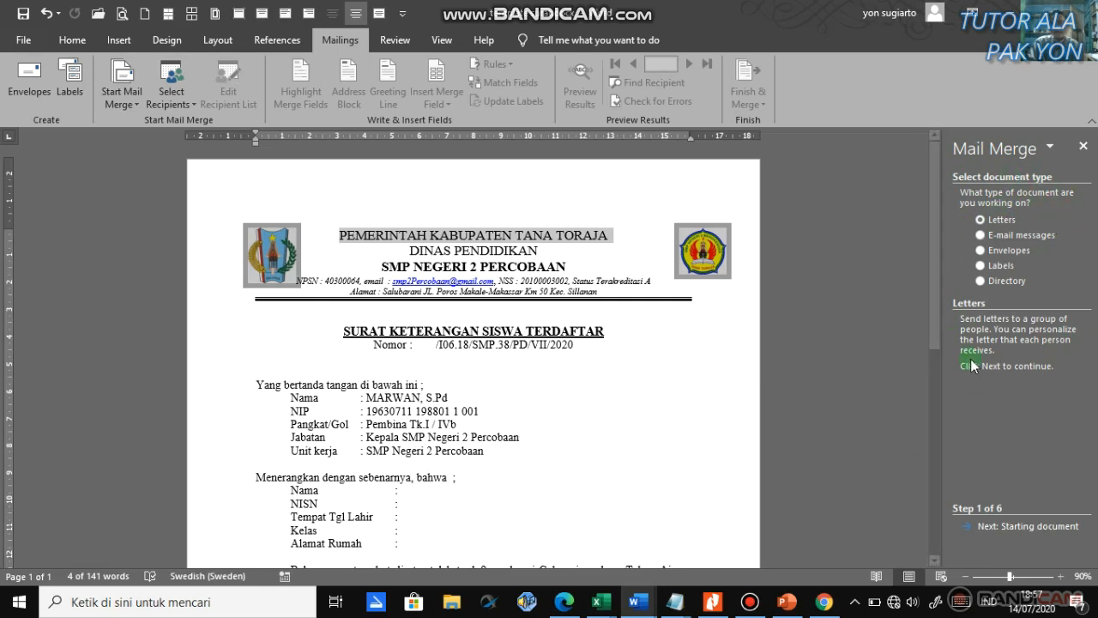
pyautogui.scroll(-2, 592, 362)
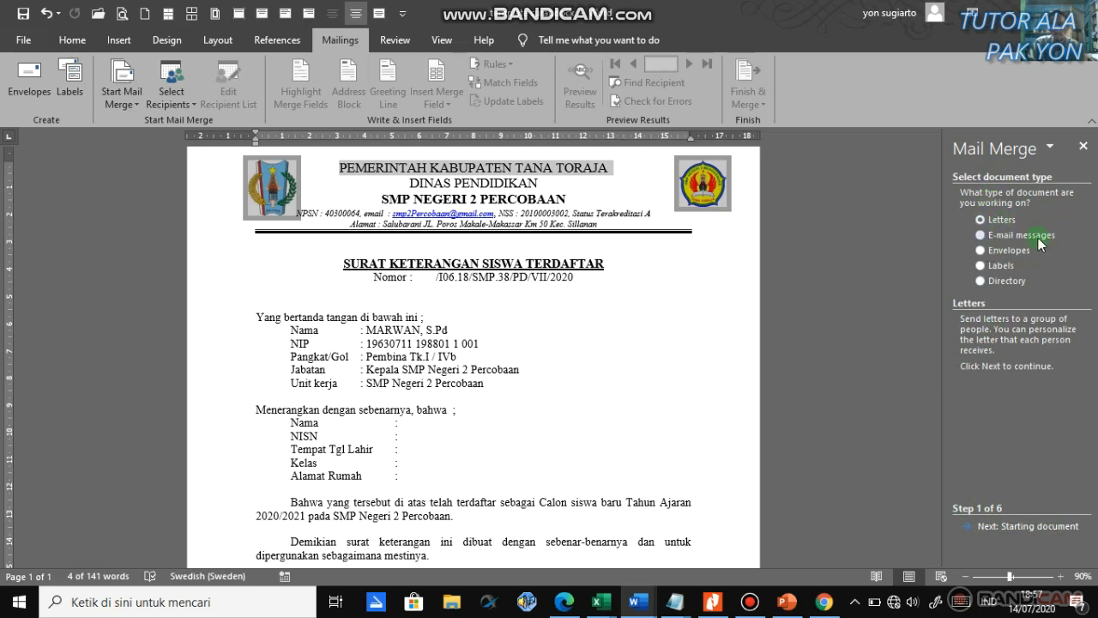
pyautogui.click(1017, 529)
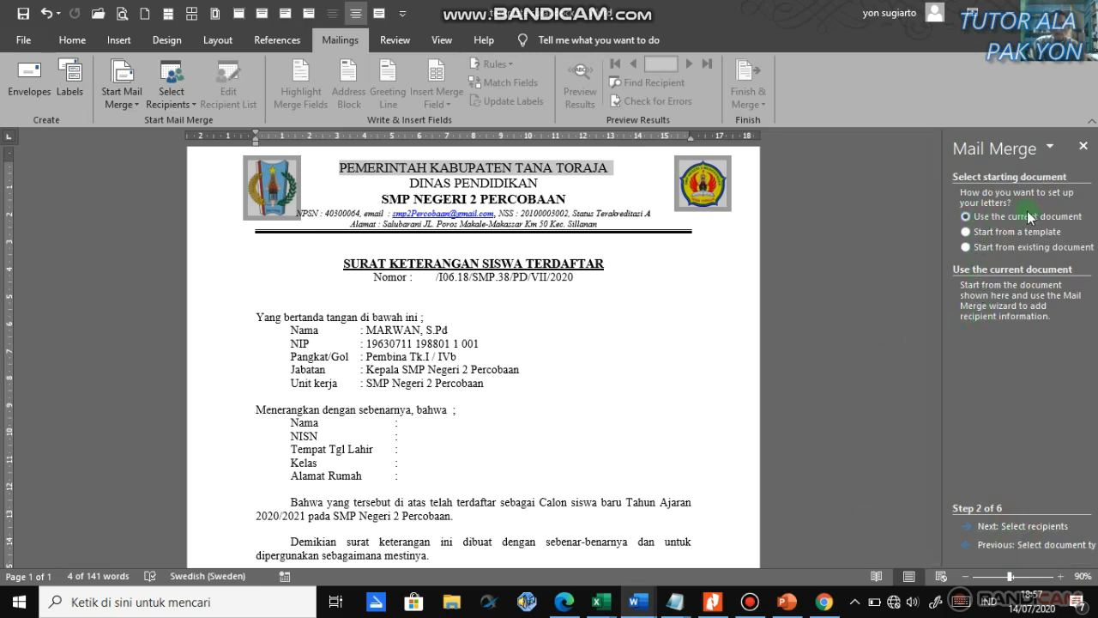
# Step: Review the letter from letterhead to signature block and accept the current document as the mail merge starting document
pyautogui.scroll(2, 588, 366)
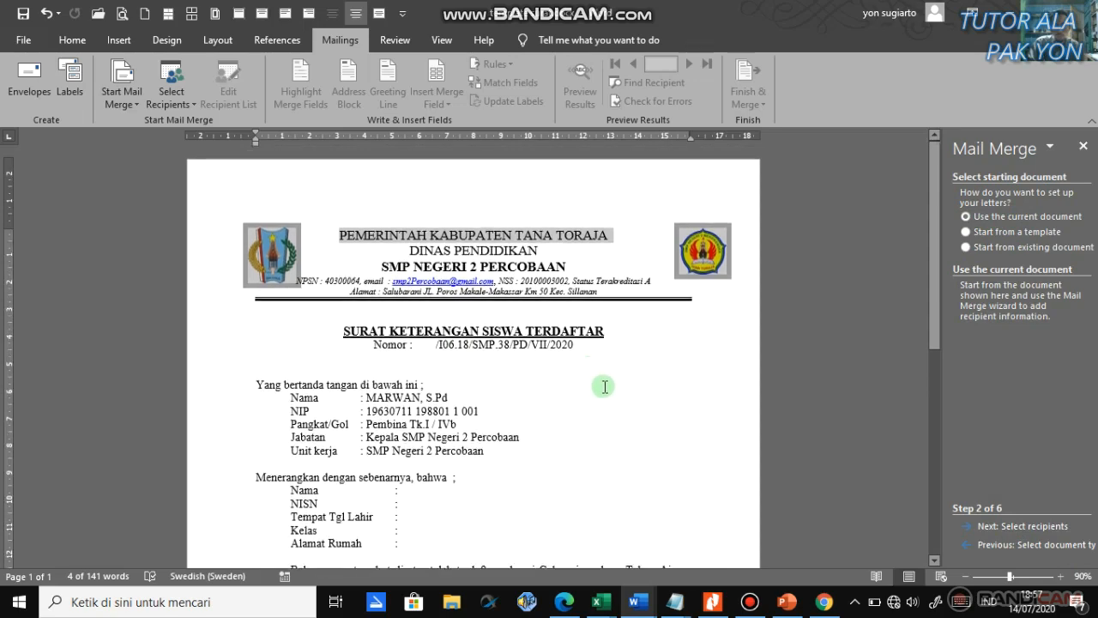
pyautogui.click(604, 386)
pyautogui.scroll(-2, 870, 338)
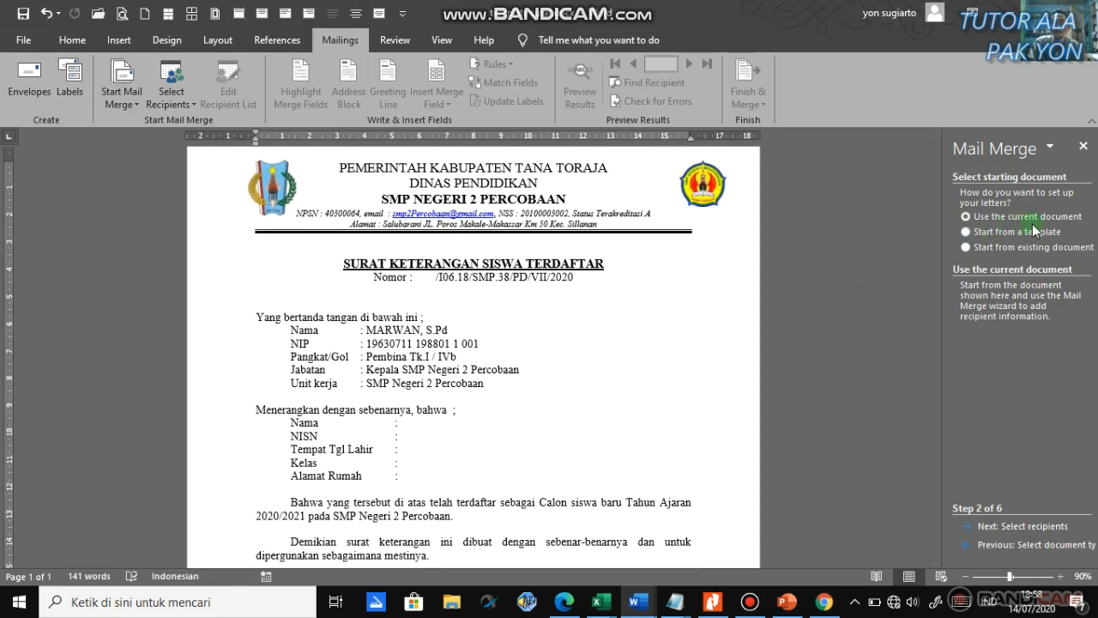
pyautogui.scroll(-2, 514, 309)
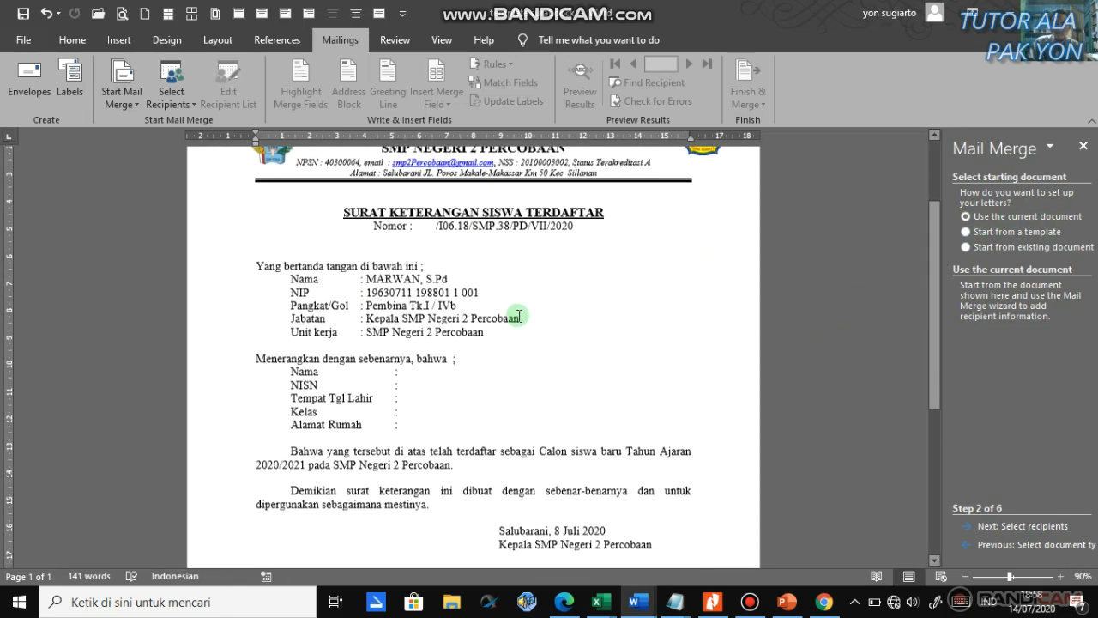
pyautogui.scroll(-1, 530, 331)
pyautogui.scroll(2, 529, 257)
pyautogui.scroll(-2, 529, 343)
pyautogui.click(660, 341)
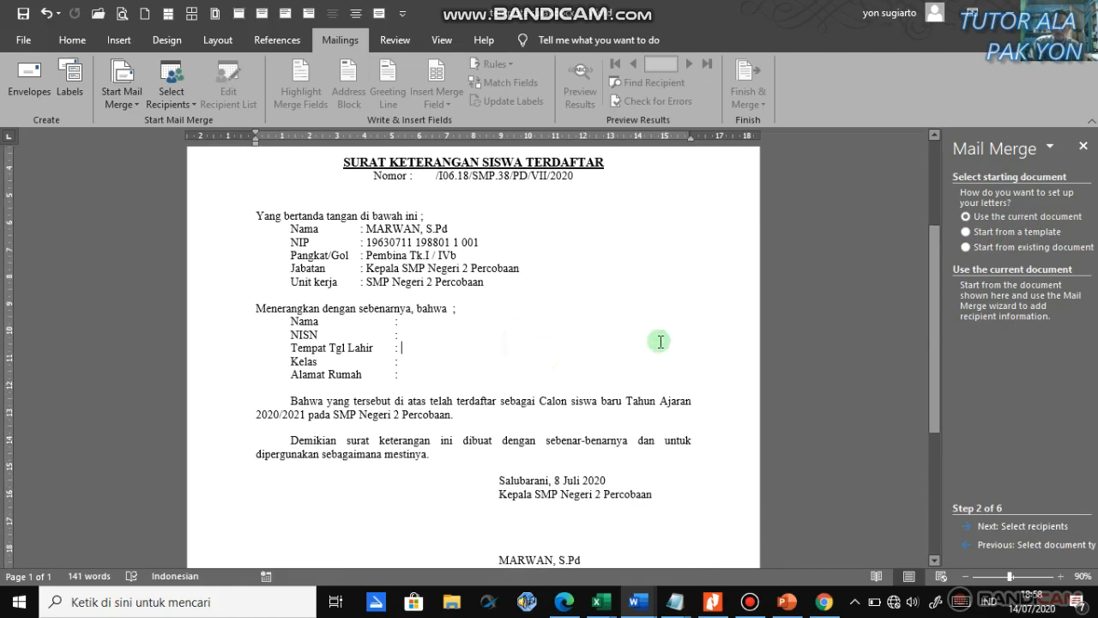
pyautogui.scroll(3, 661, 341)
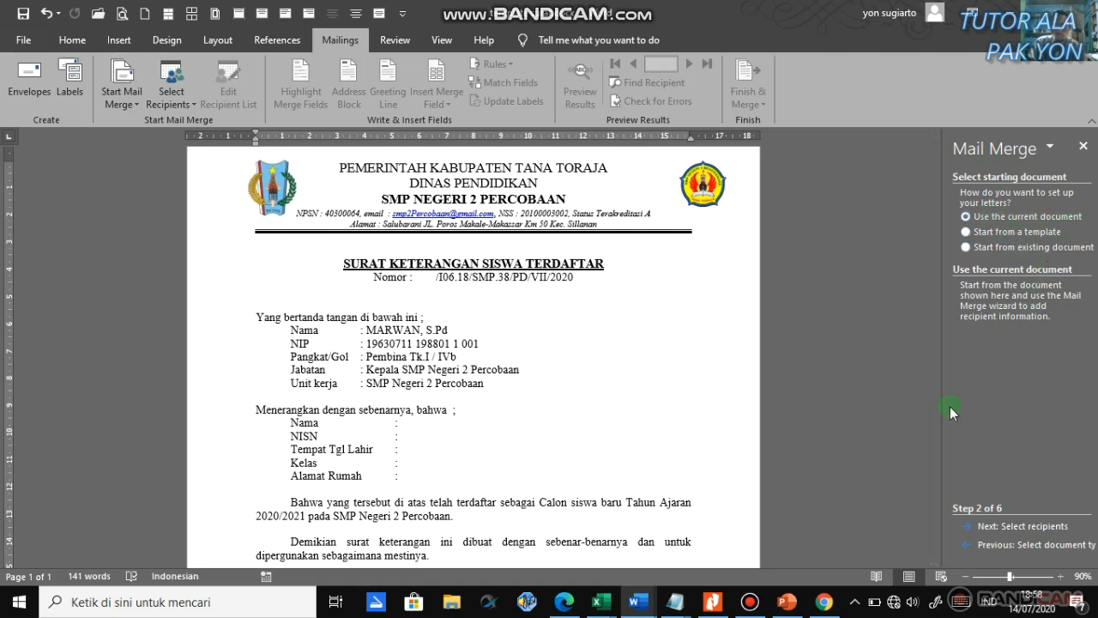
pyautogui.click(1006, 528)
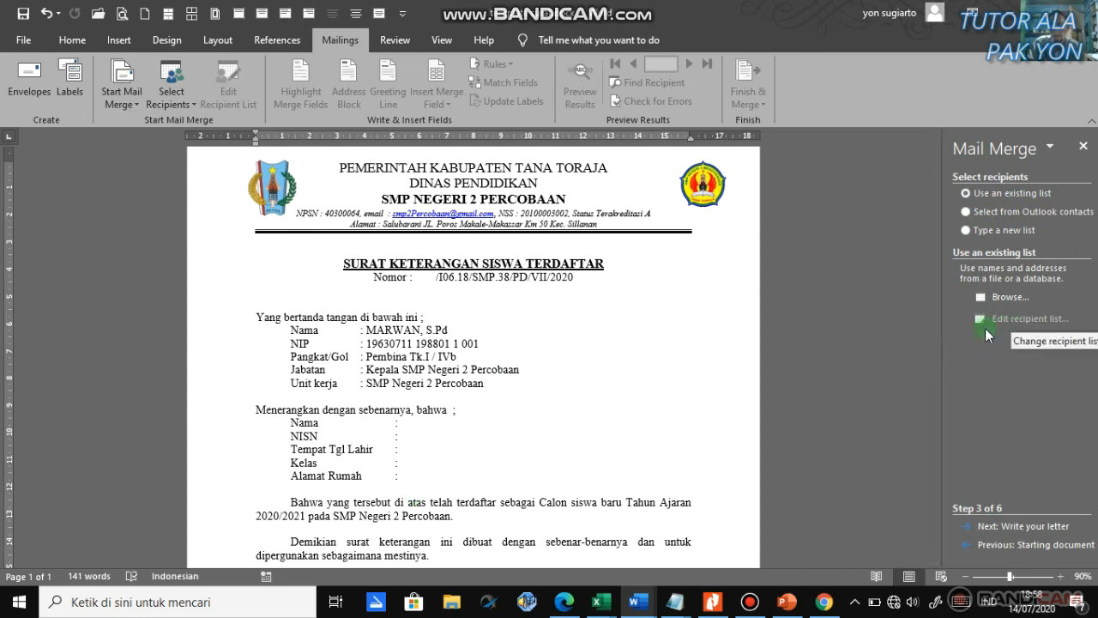
# Step: Start browsing for an existing recipient list and locate db siswa.xlsx in File Explorer, in the PROYEK TUTORIAL folder on SEKOLAH (F:)
pyautogui.click(1007, 297)
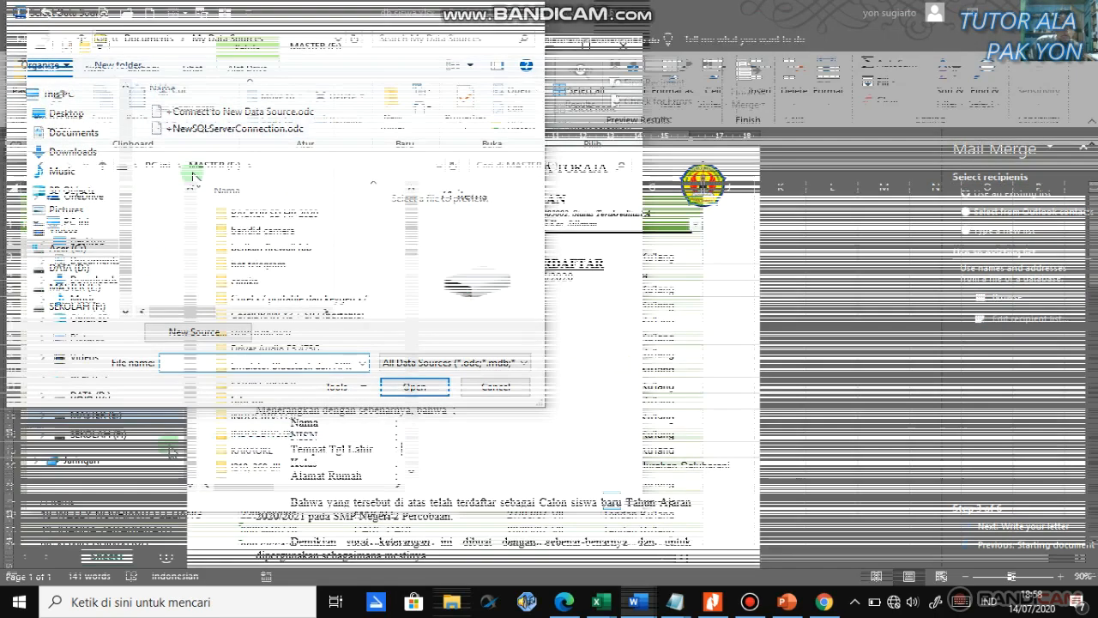
pyautogui.click(52, 434)
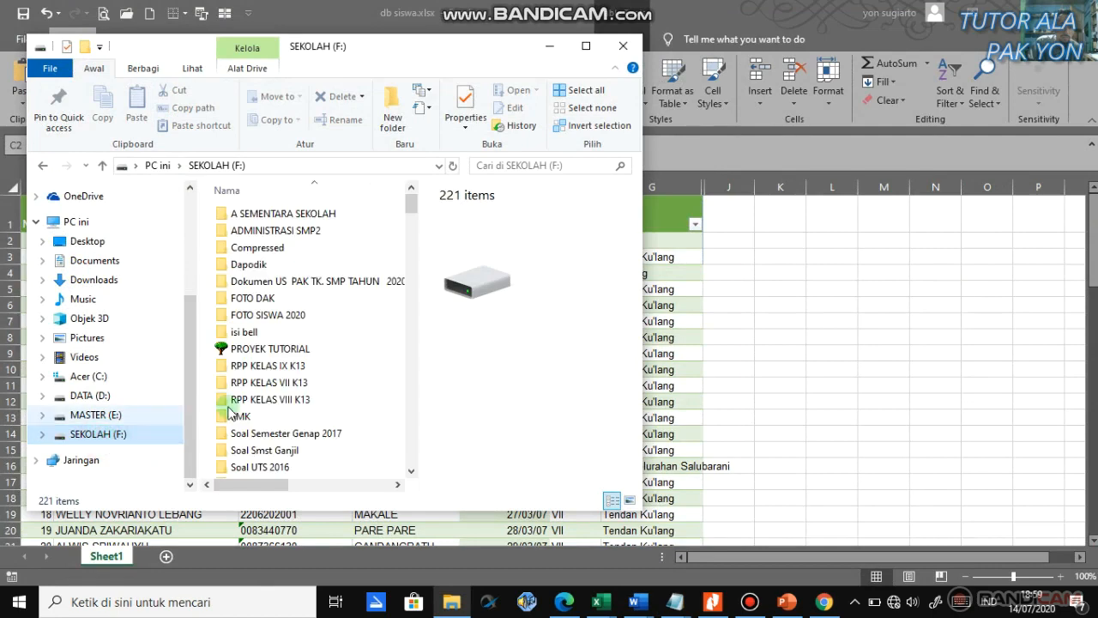
pyautogui.doubleClick(284, 351)
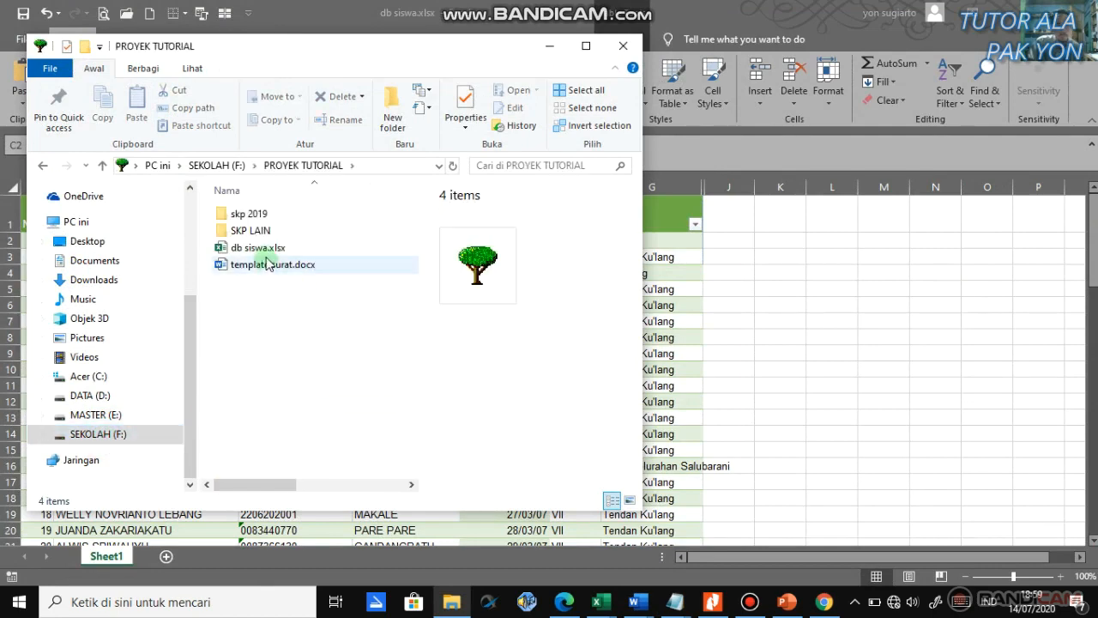
pyautogui.click(258, 247)
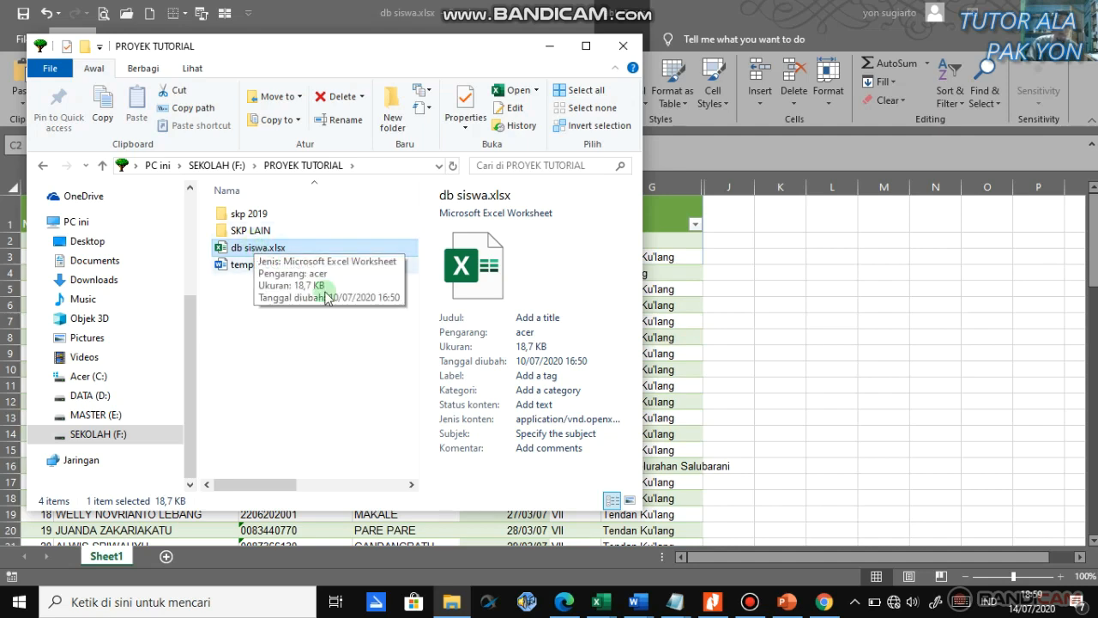
# Step: Return to template surat.docx in Word and load Sheet1$ of db siswa.xlsx from PROYEK TUTORIAL on SEKOLAH (F:) as the recipient list
pyautogui.click(545, 45)
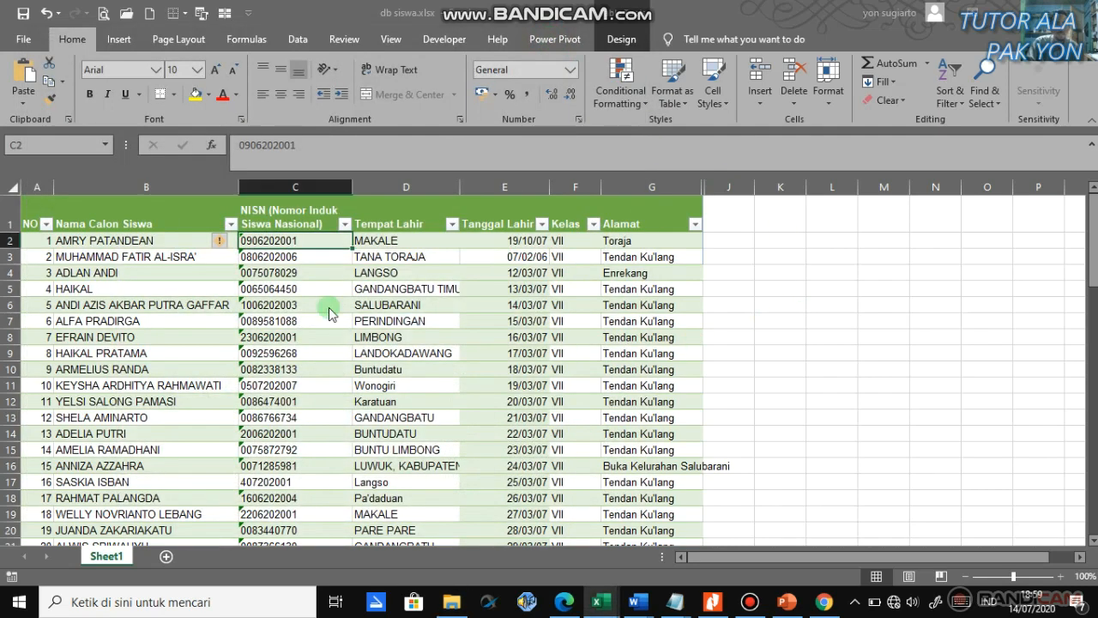
pyautogui.click(638, 601)
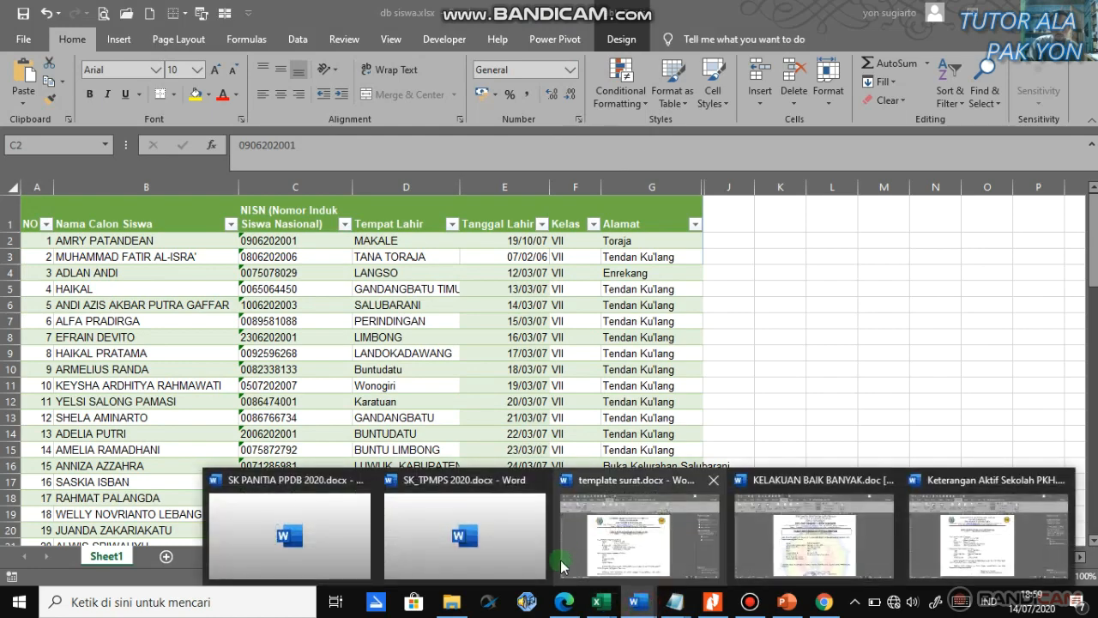
pyautogui.click(612, 549)
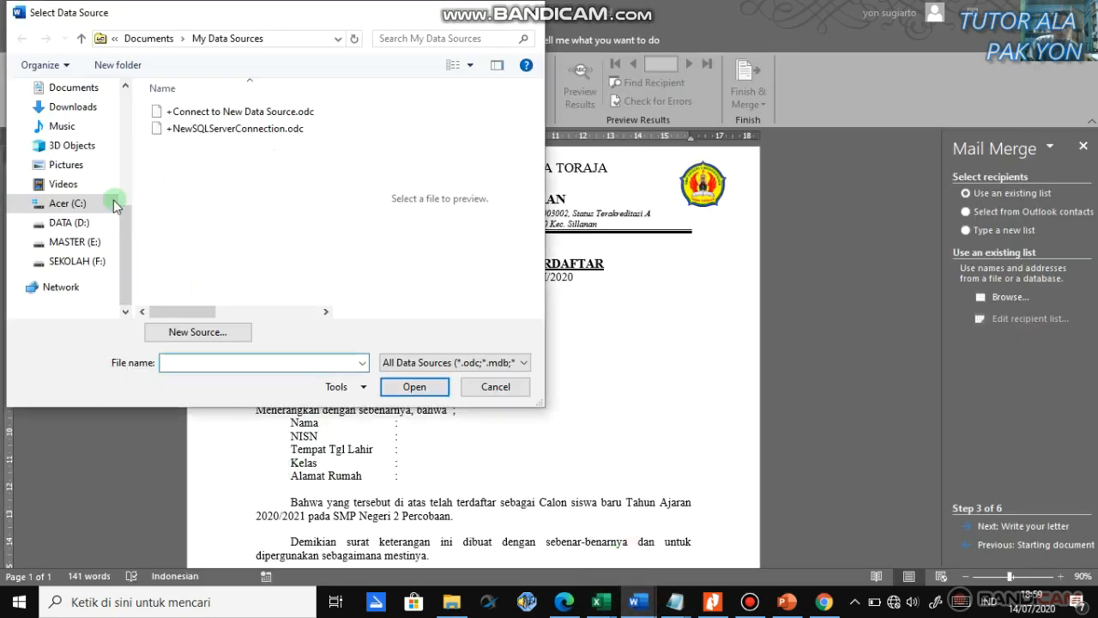
pyautogui.click(77, 260)
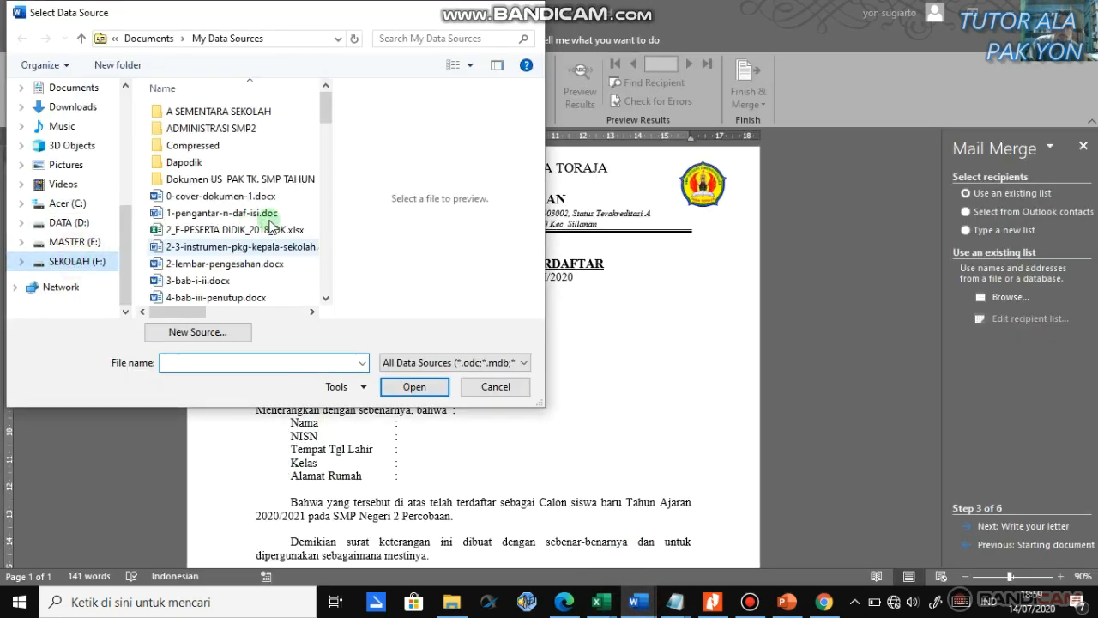
pyautogui.click(206, 247)
pyautogui.doubleClick(206, 247)
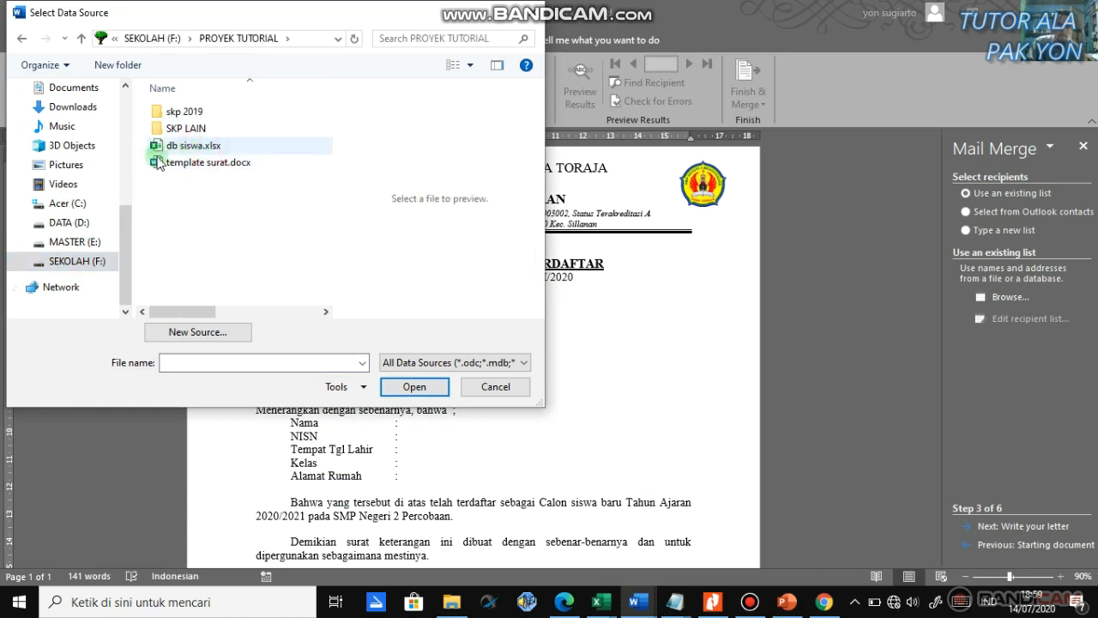
pyautogui.click(202, 152)
pyautogui.click(407, 386)
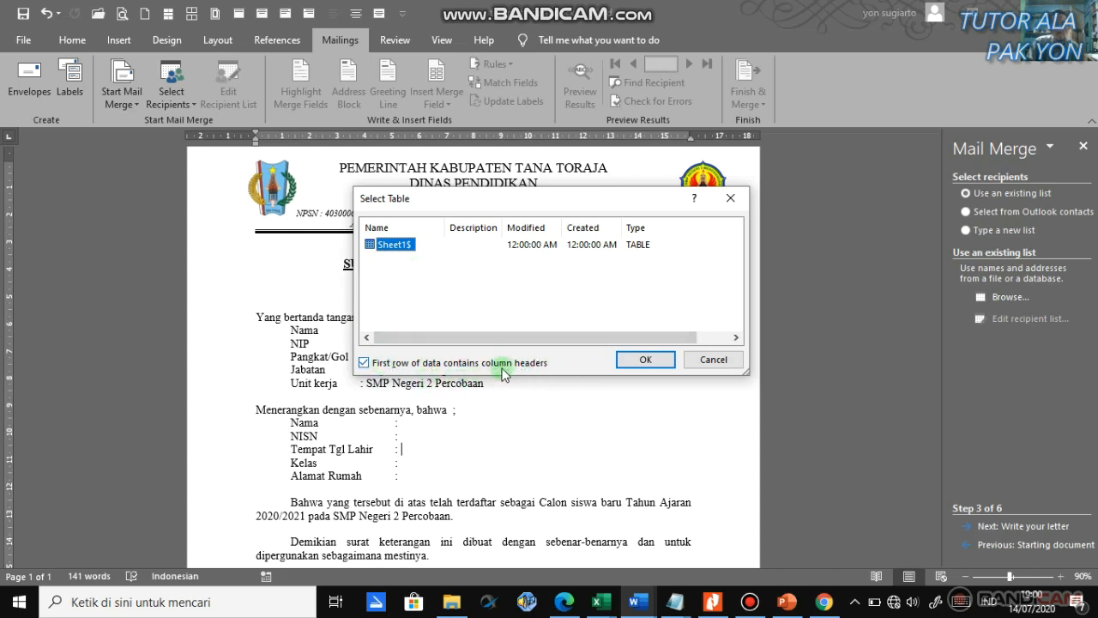
pyautogui.click(652, 362)
pyautogui.click(652, 360)
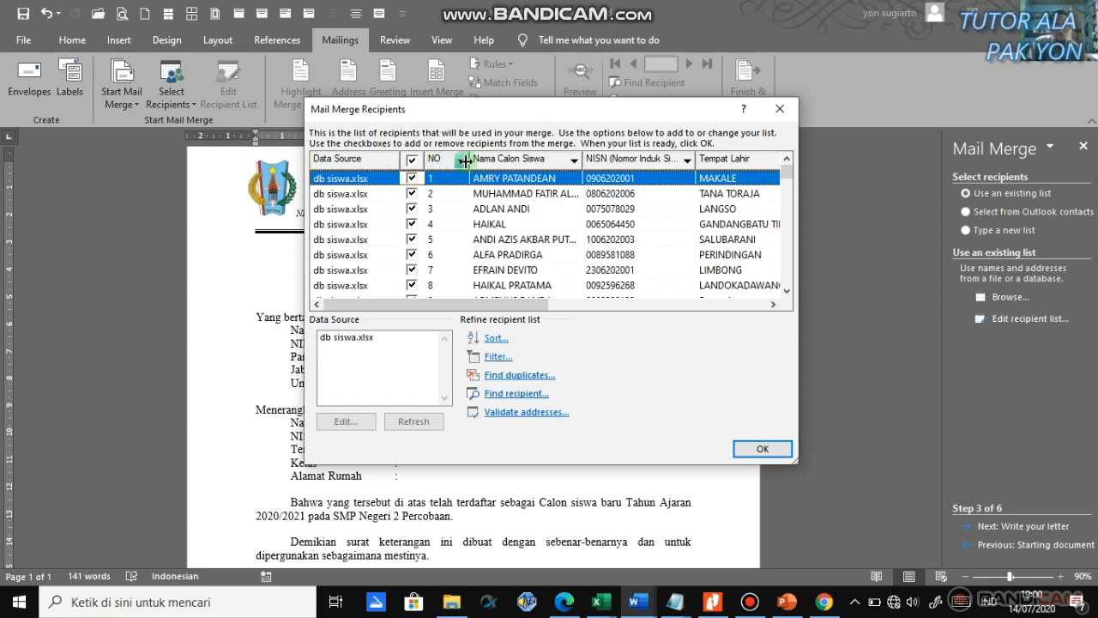
# Step: Look through the recipient list from NO to Gabungan and refresh the db siswa.xlsx data source
pyautogui.click(521, 305)
pyautogui.moveTo(521, 305); pyautogui.dragTo(764, 309)
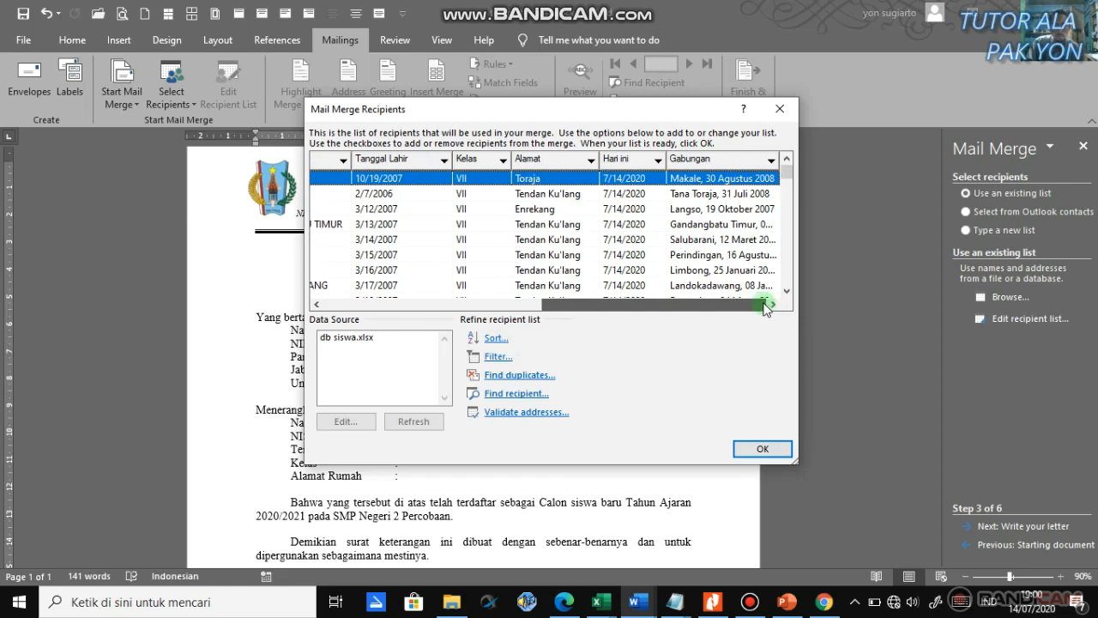
pyautogui.moveTo(749, 307); pyautogui.dragTo(402, 284)
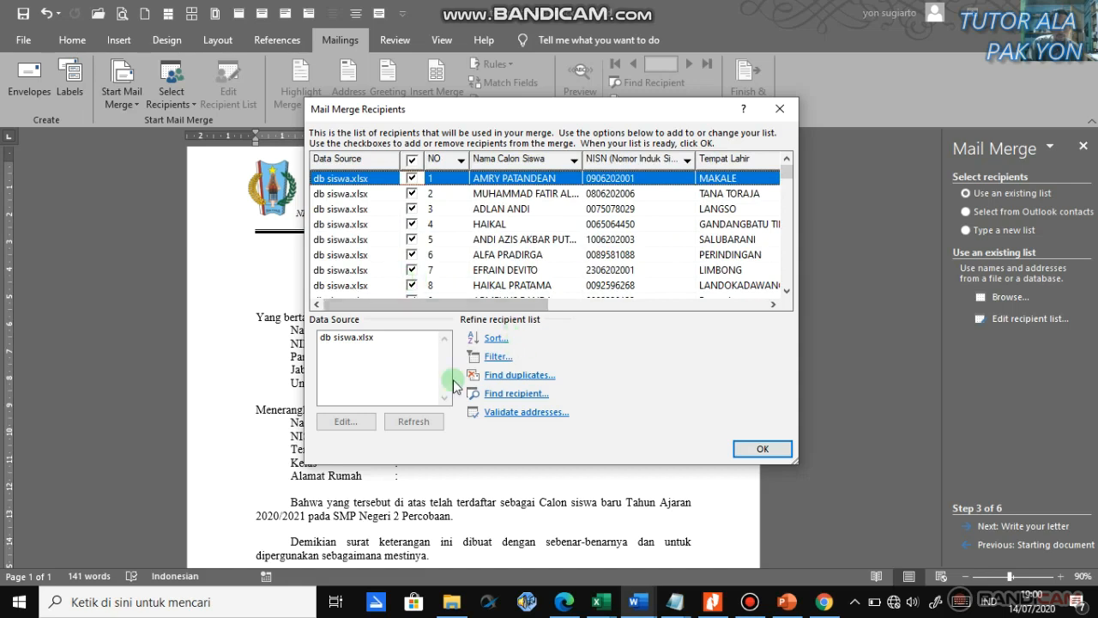
pyautogui.click(348, 338)
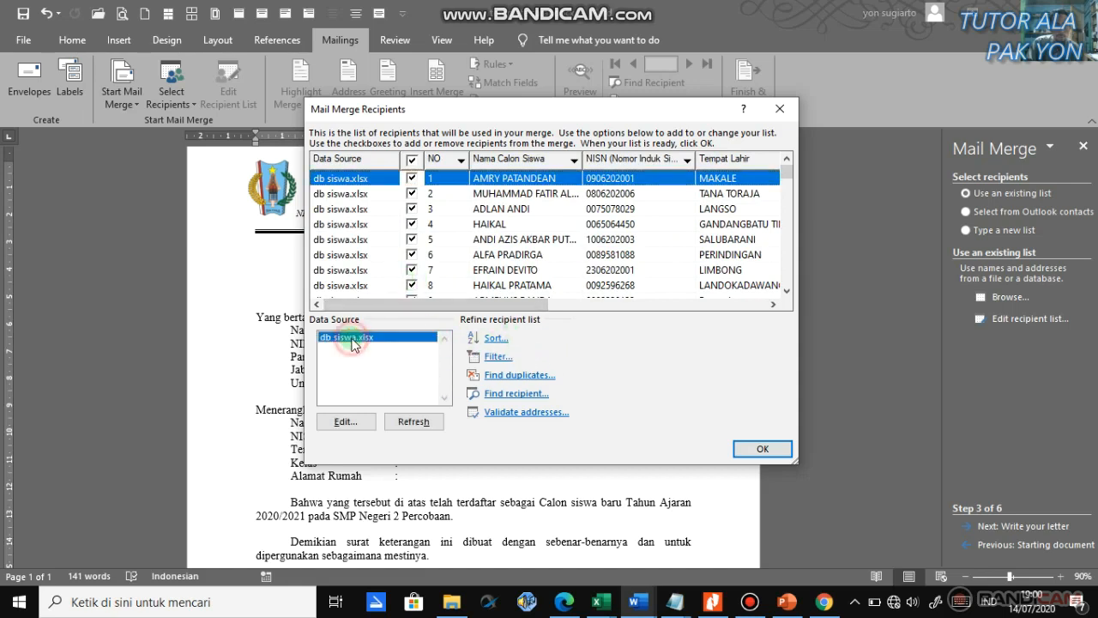
pyautogui.click(414, 422)
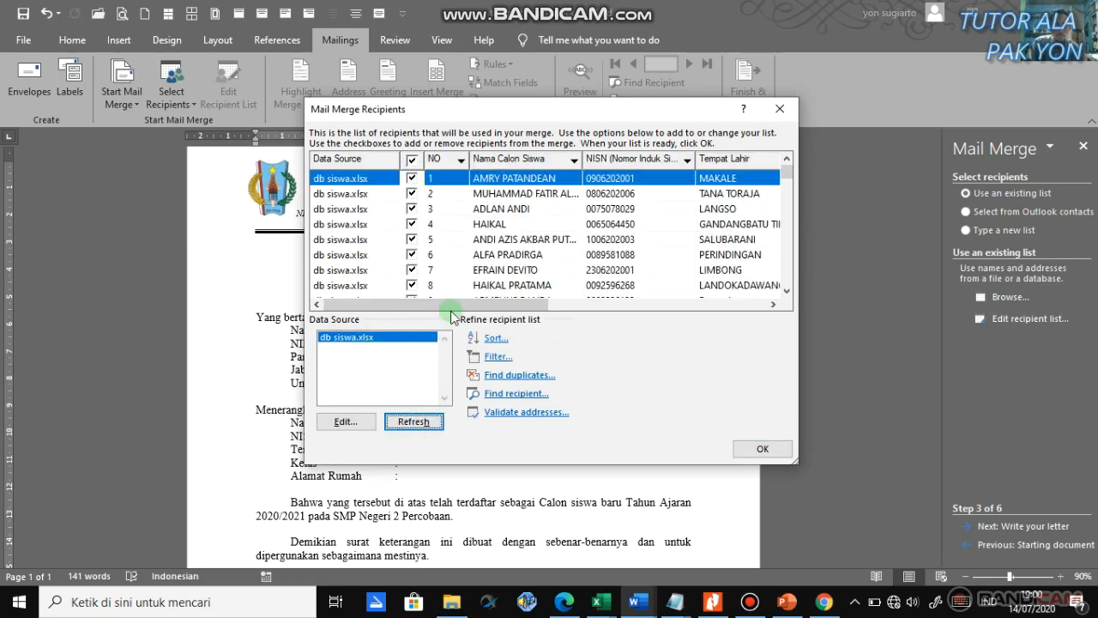
pyautogui.moveTo(330, 304); pyautogui.dragTo(406, 306)
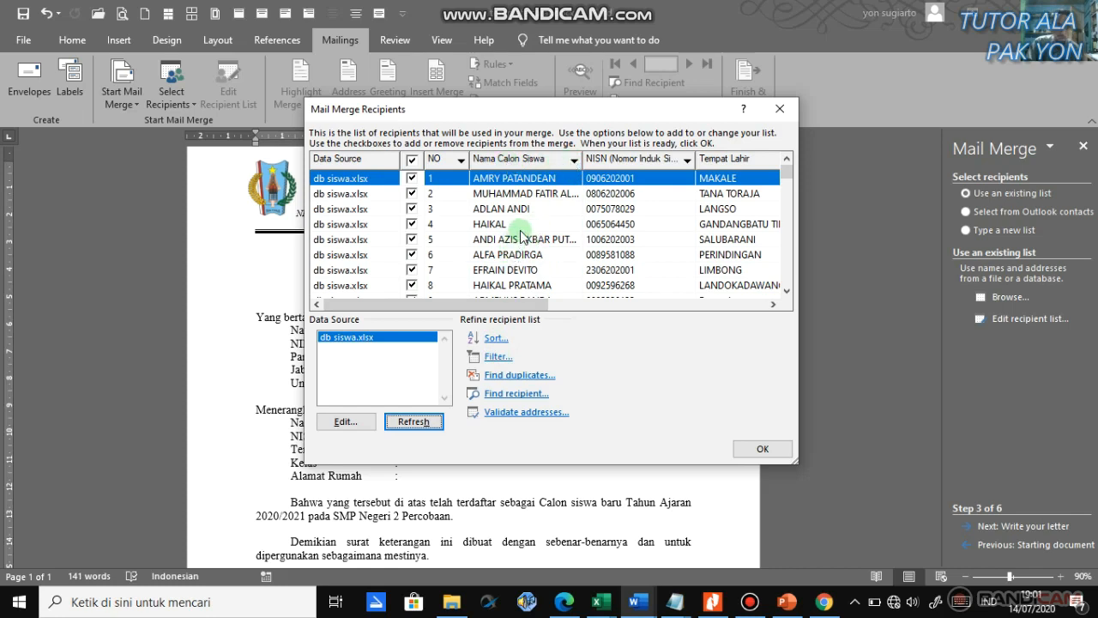
# Step: Sort the recipients by Nama Calon Siswa in ascending order and accept the recipient list
pyautogui.click(575, 164)
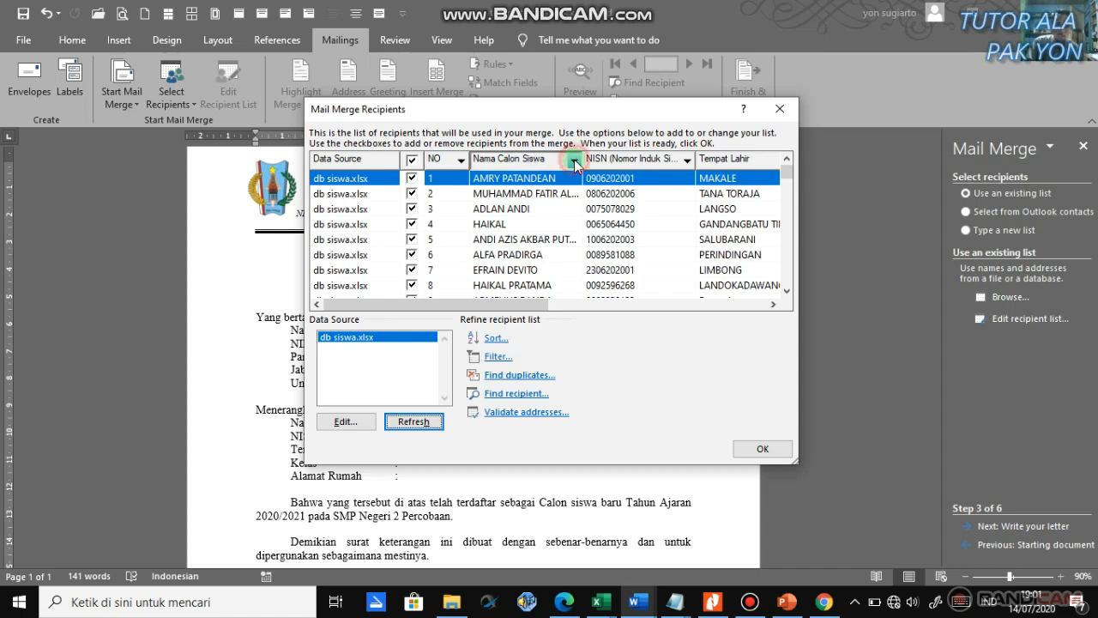
pyautogui.click(542, 189)
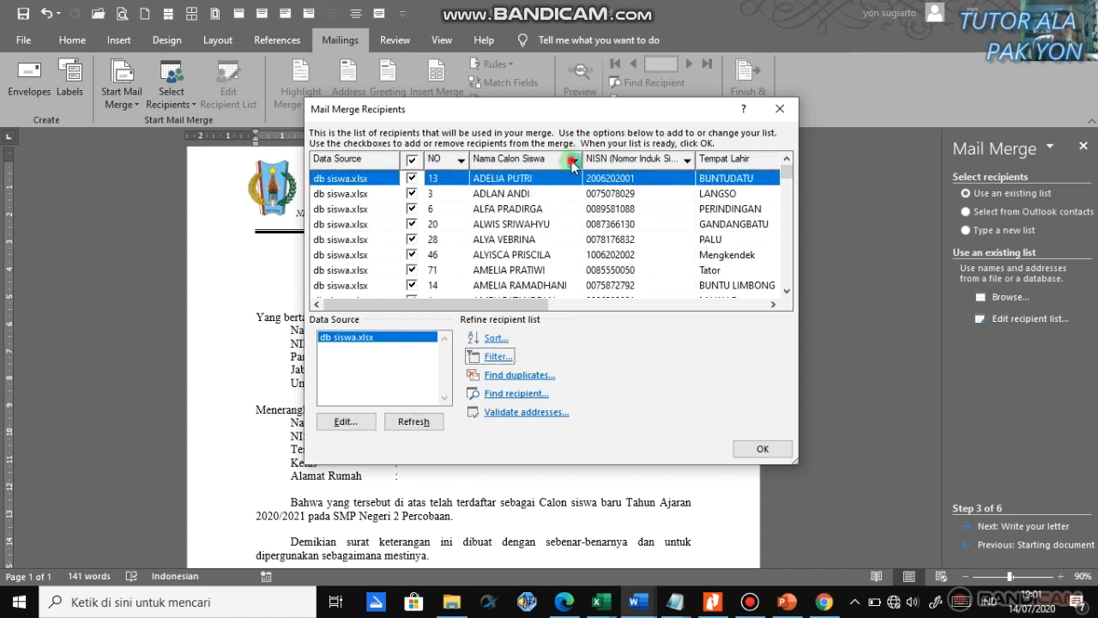
pyautogui.click(572, 163)
pyautogui.click(557, 182)
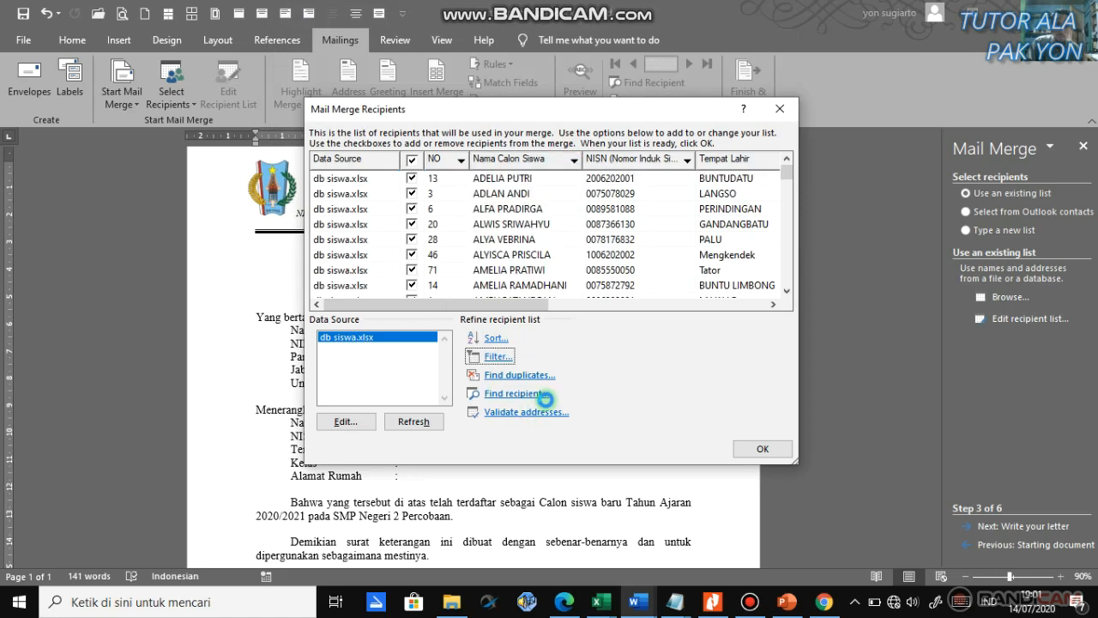
pyautogui.click(762, 450)
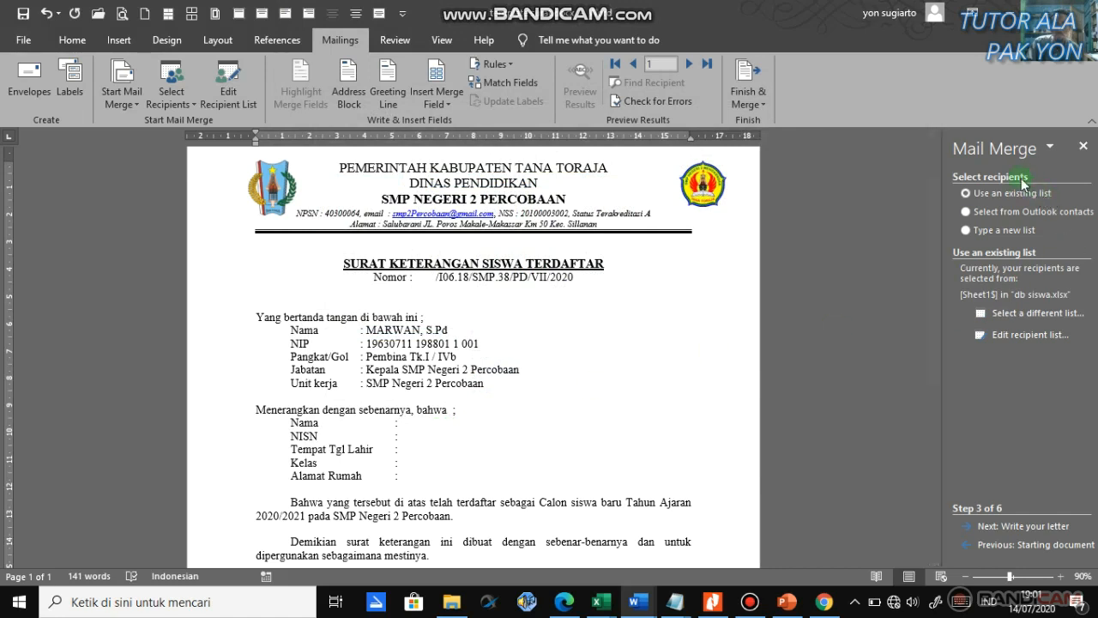
# Step: Advance the wizard to writing the letter and insert the Nama Calon Siswa merge field on the student's Nama line
pyautogui.click(448, 447)
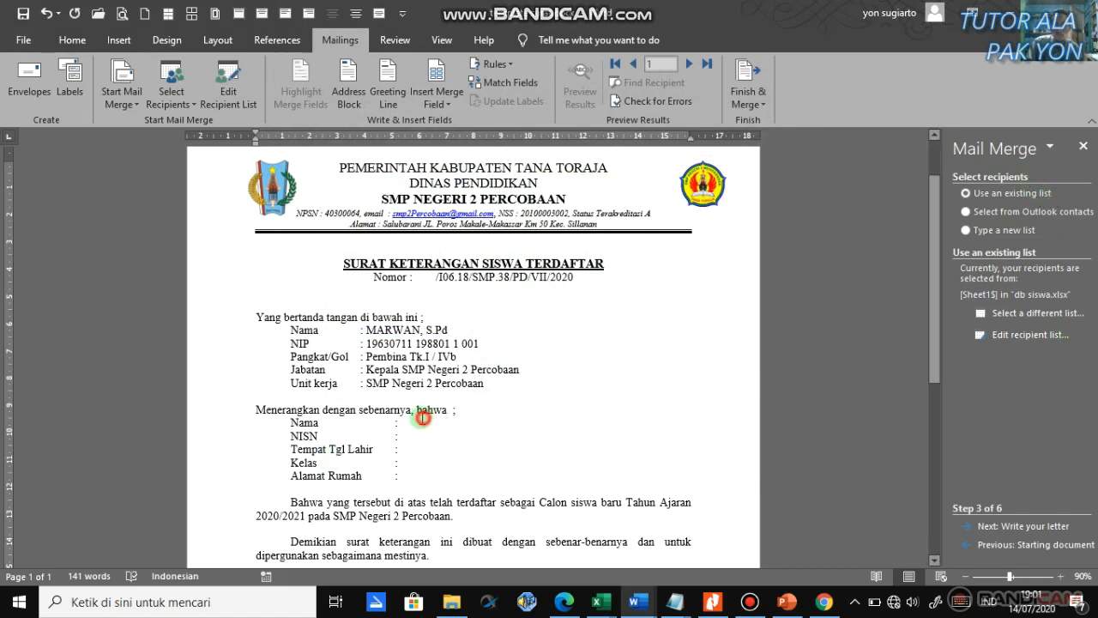
pyautogui.click(1022, 526)
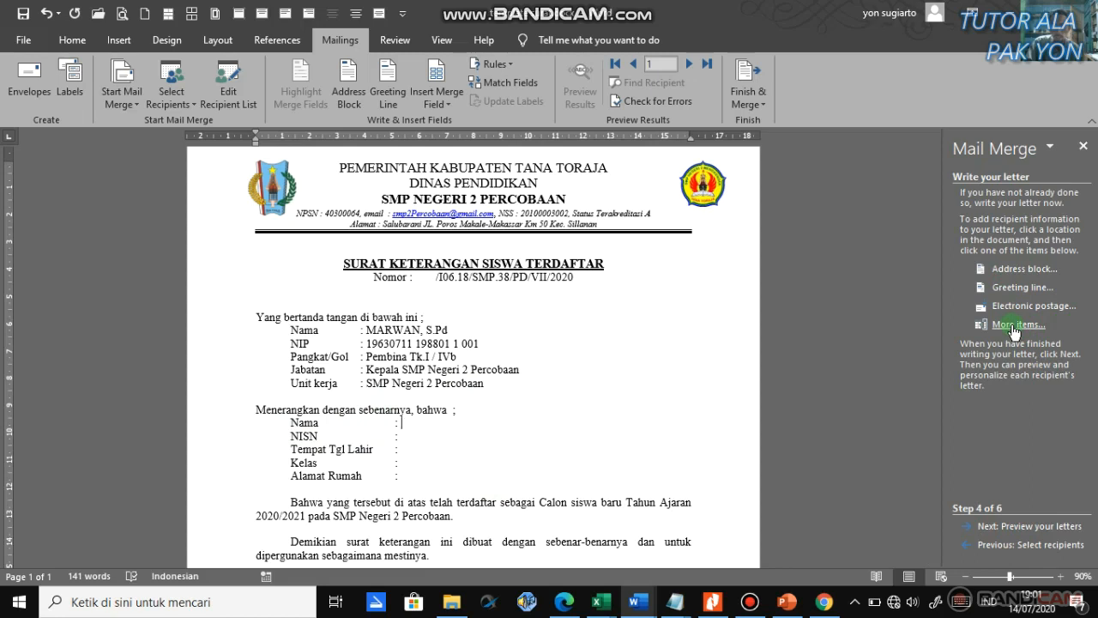
pyautogui.click(409, 425)
pyautogui.click(1010, 325)
pyautogui.click(553, 243)
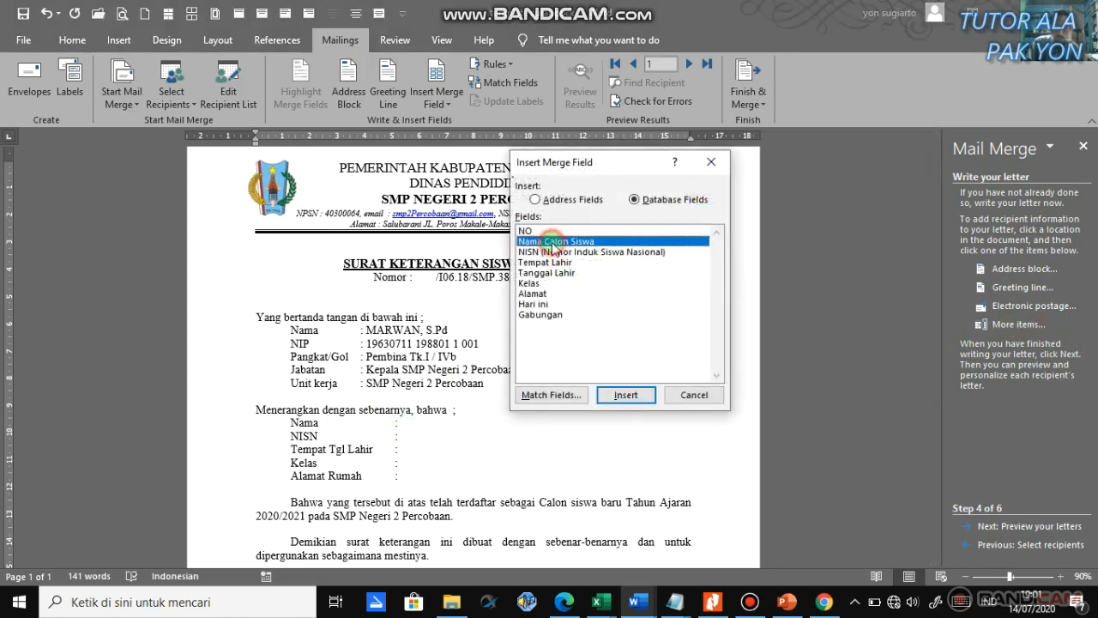
pyautogui.click(625, 398)
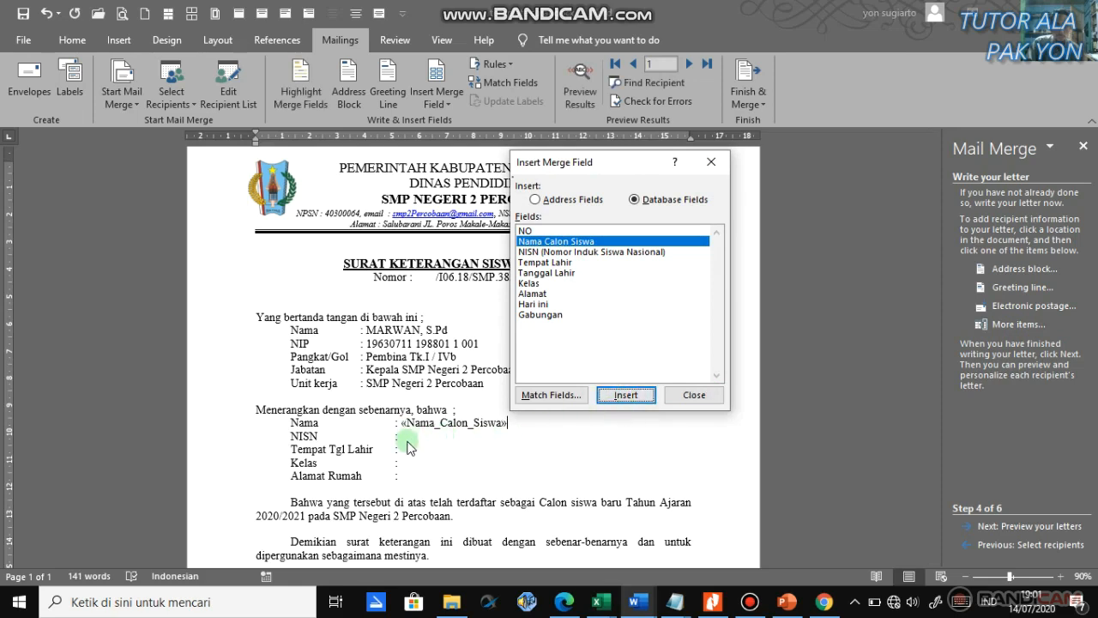
pyautogui.click(694, 394)
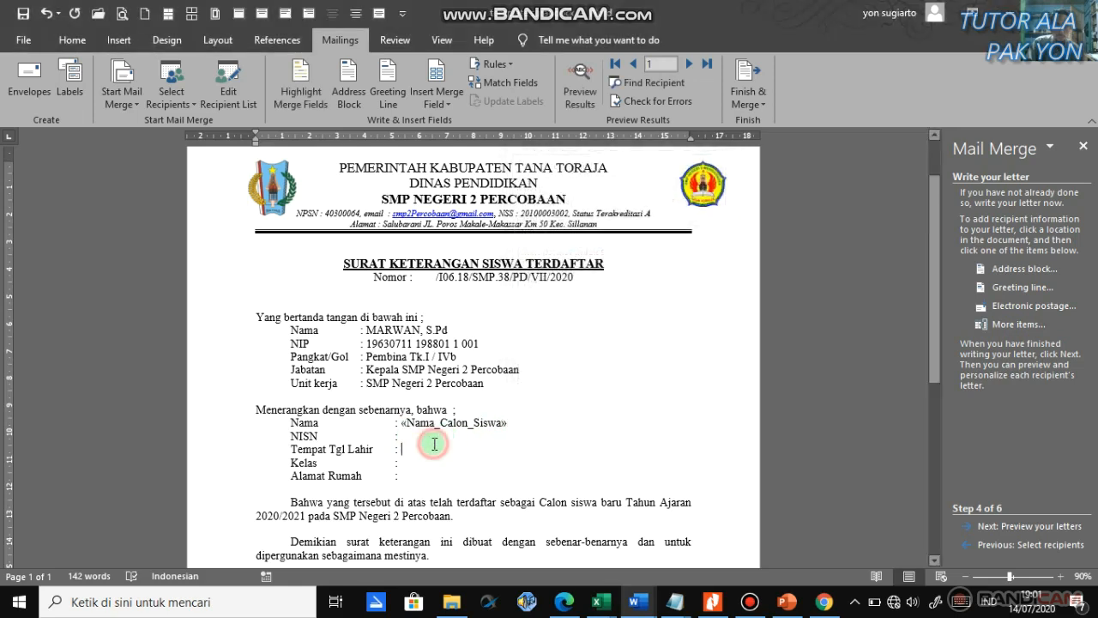
# Step: Insert the NISN (Nomor Induk Siswa Nasional) merge field on the letter's NISN line
pyautogui.click(1012, 327)
pyautogui.click(546, 252)
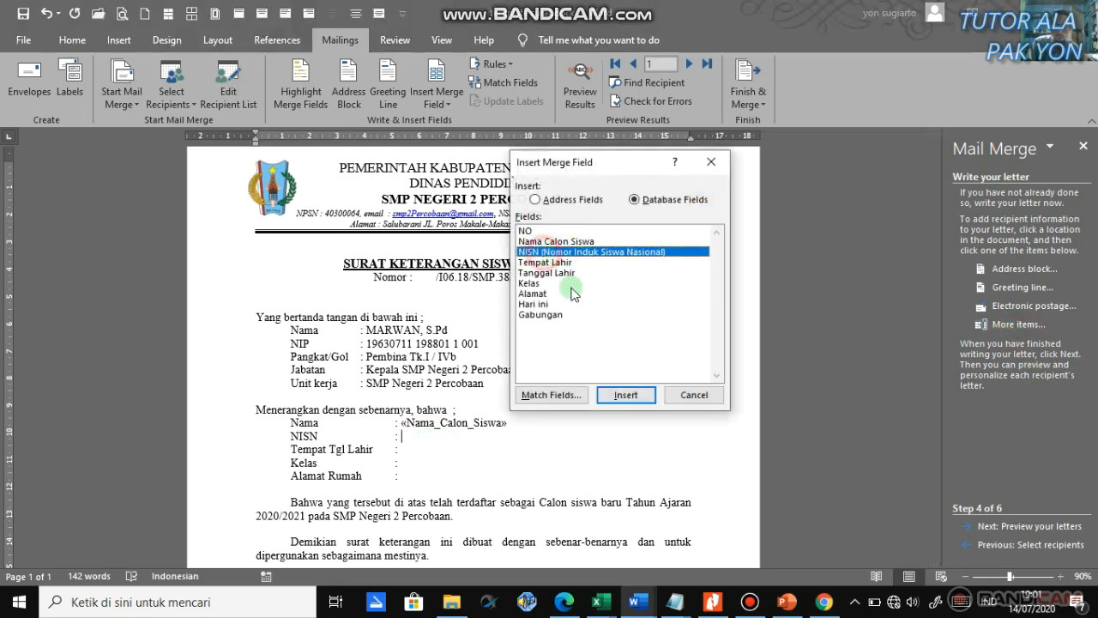
pyautogui.click(631, 396)
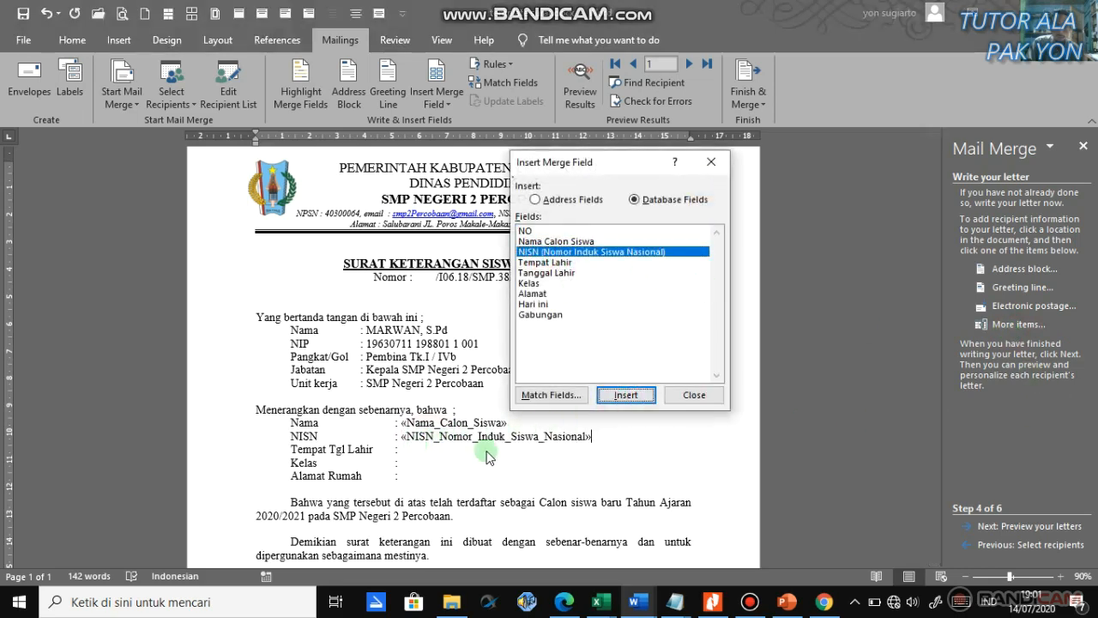
pyautogui.click(694, 395)
# Step: Choose the Gabungan database field as the merge field for the Tempat Tgl Lahir line
pyautogui.click(431, 456)
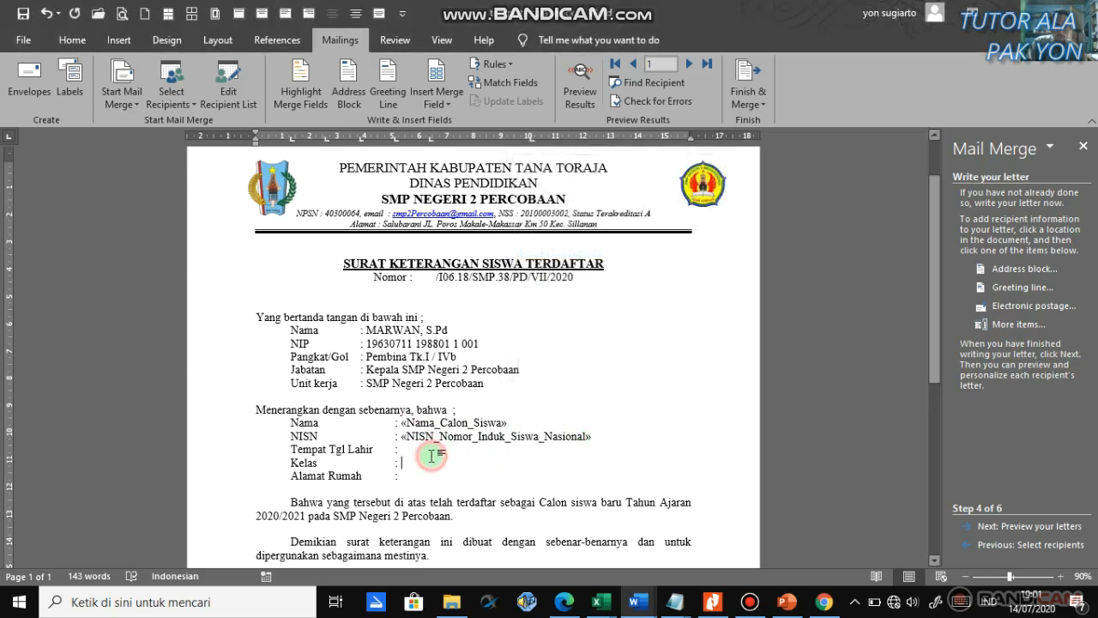
pyautogui.click(1014, 331)
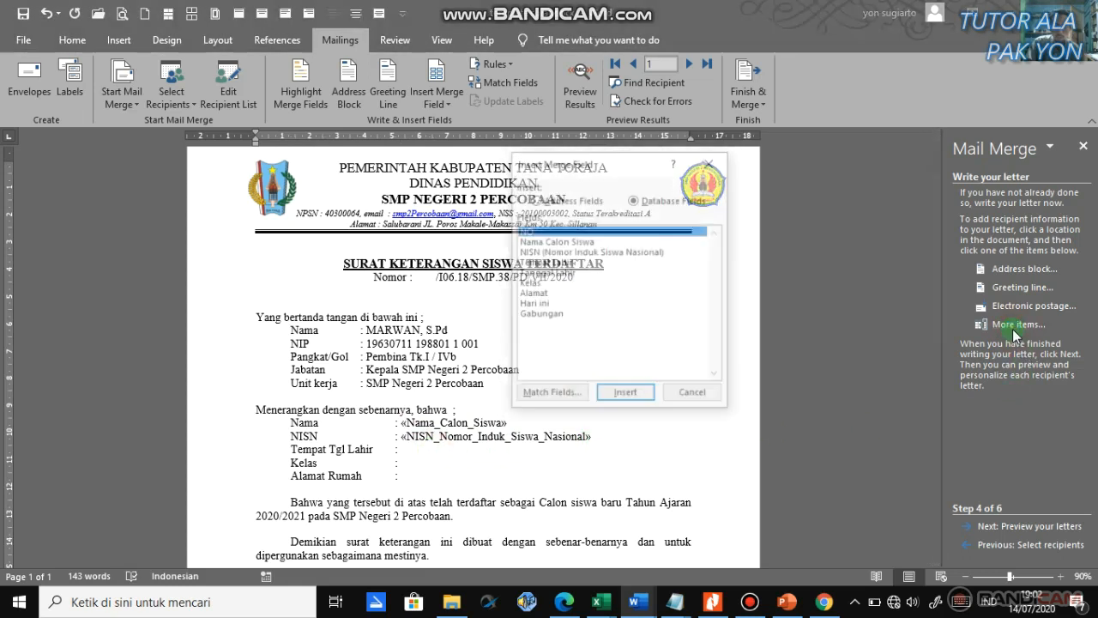
pyautogui.click(546, 263)
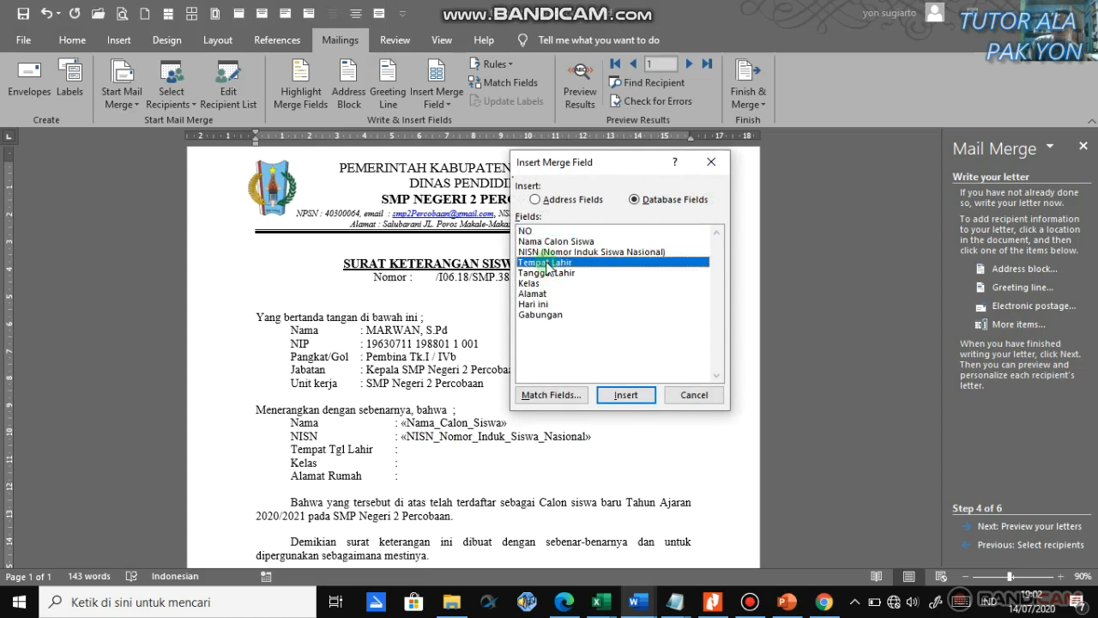
pyautogui.click(542, 314)
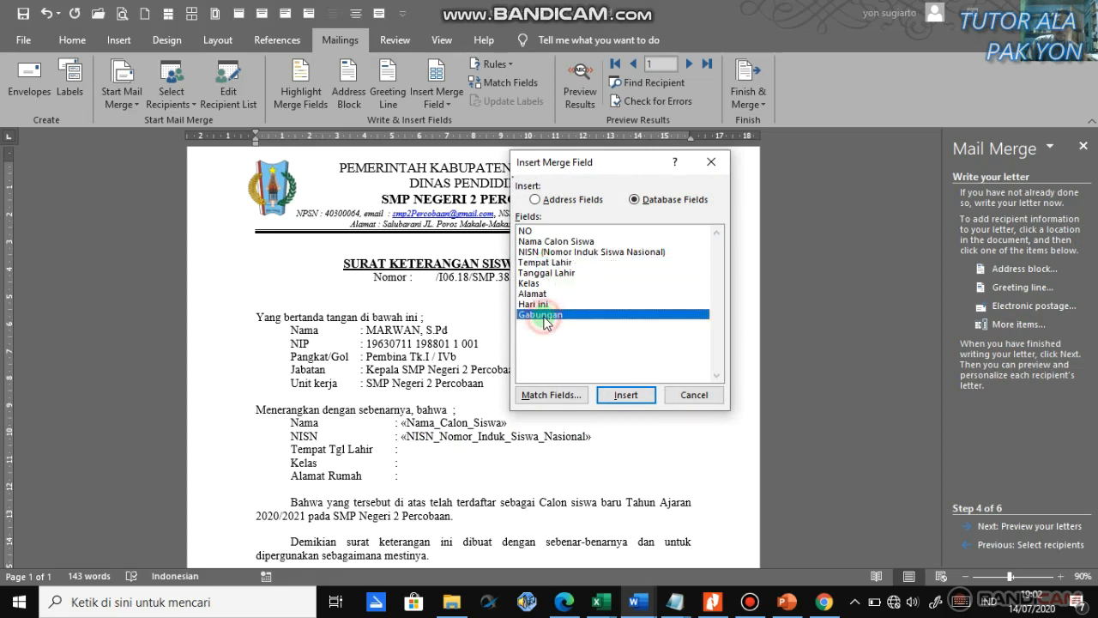
pyautogui.click(627, 396)
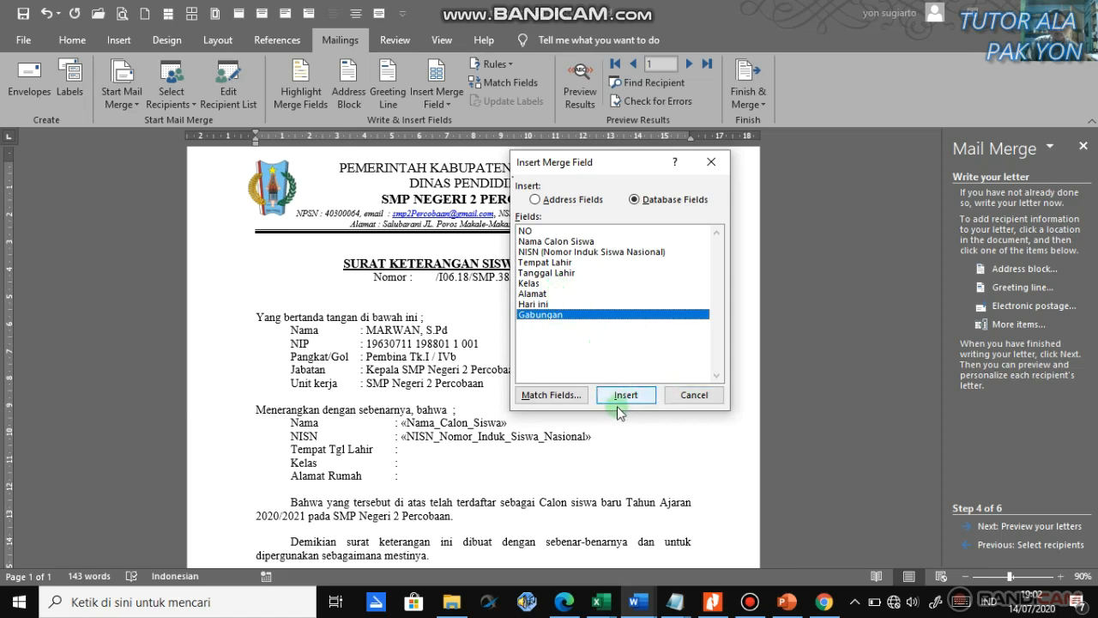
# Step: Switch to db siswa.xlsx in Excel and examine the Tempat Lahir, Tanggal Lahir and Alamat columns
pyautogui.click(601, 602)
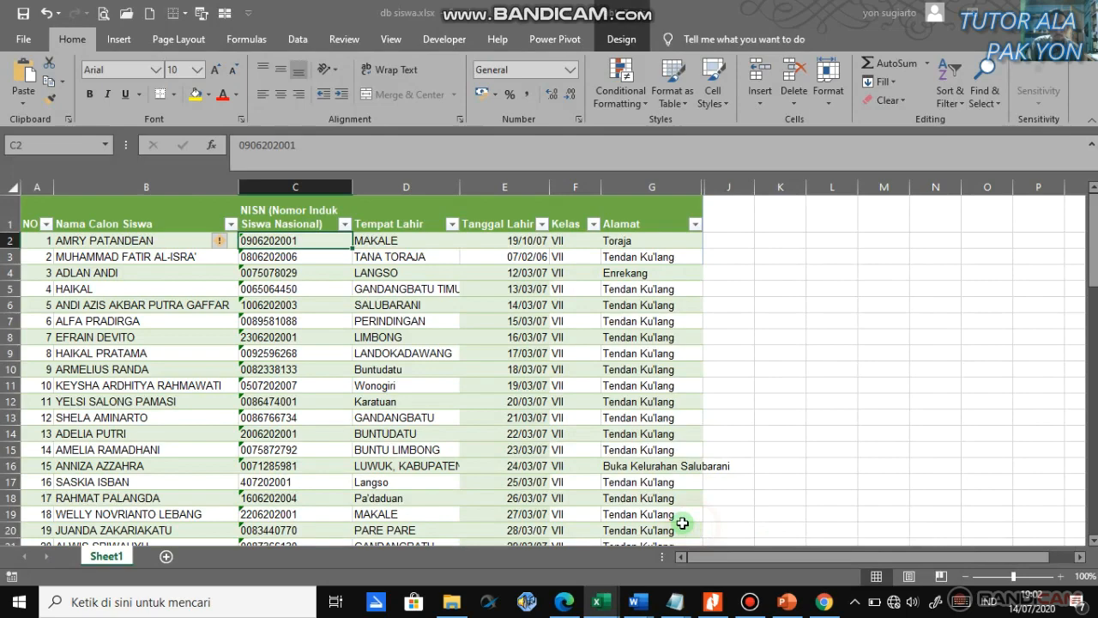
pyautogui.click(693, 527)
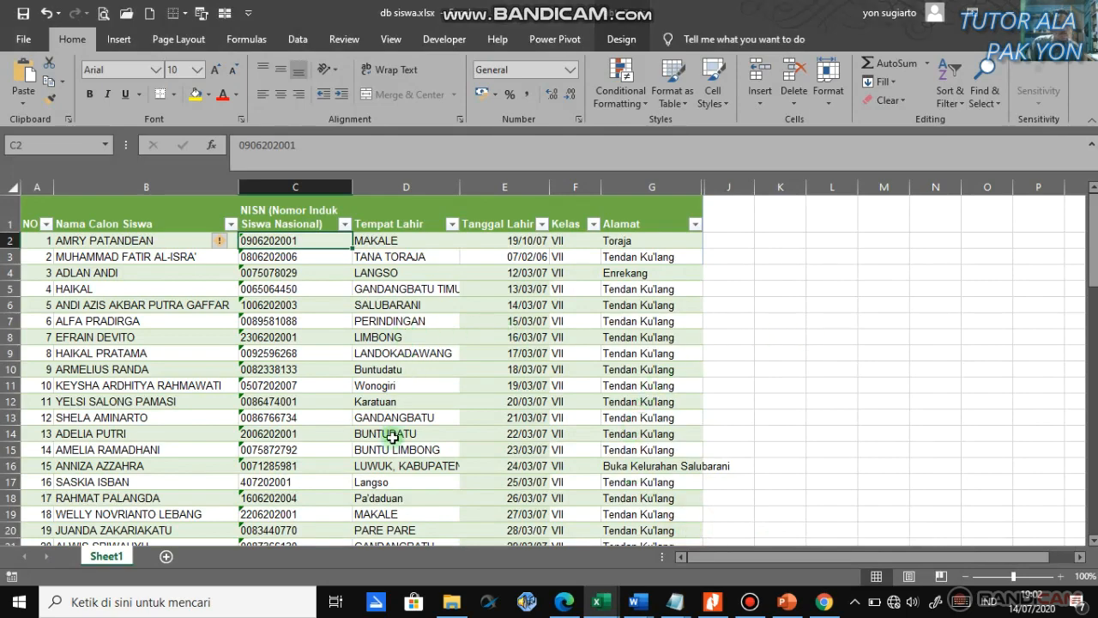
pyautogui.scroll(-2, 506, 352)
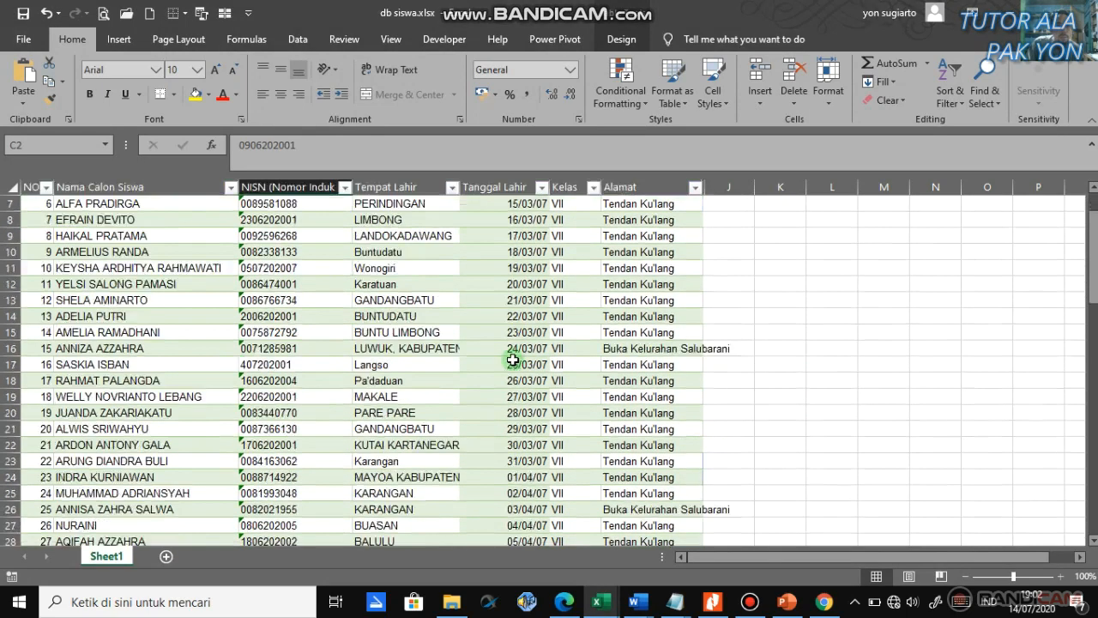
pyautogui.scroll(2, 500, 366)
pyautogui.click(444, 319)
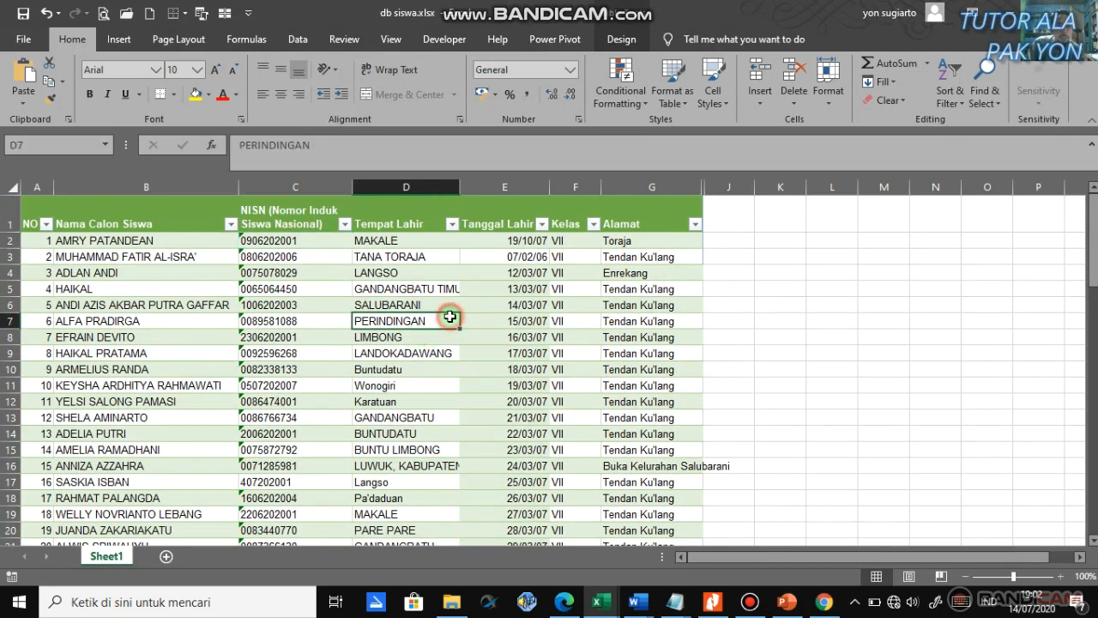
pyautogui.click(542, 257)
pyautogui.click(642, 241)
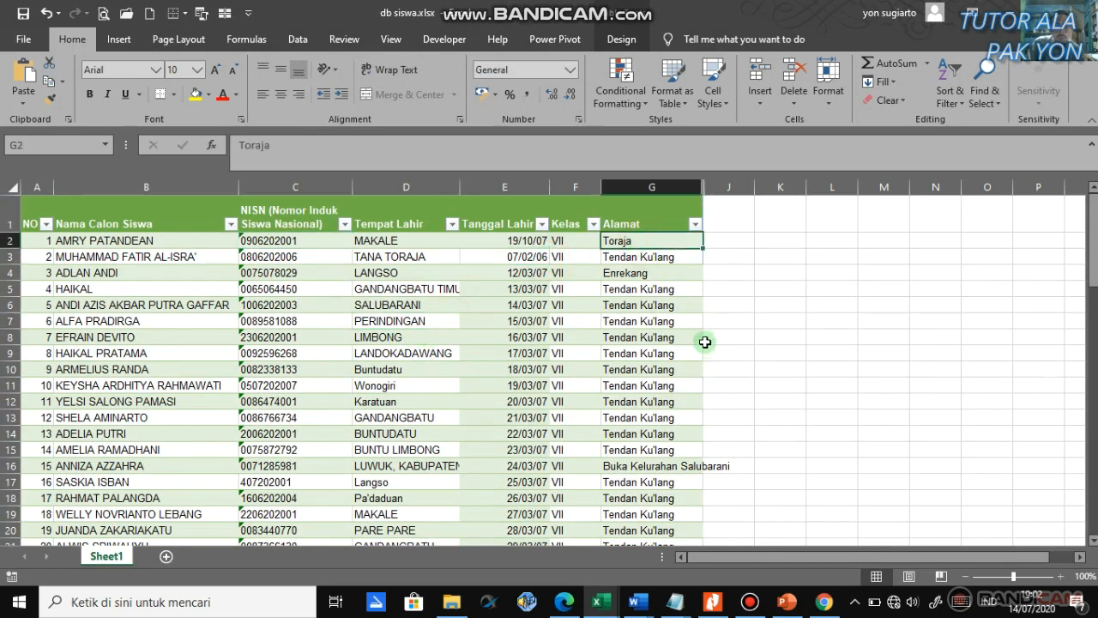
# Step: Unhide columns H and I in db siswa.xlsx, inspect the Hari ini and Gabungan entries, and switch back to the letter in Word
pyautogui.moveTo(677, 176); pyautogui.dragTo(756, 204)
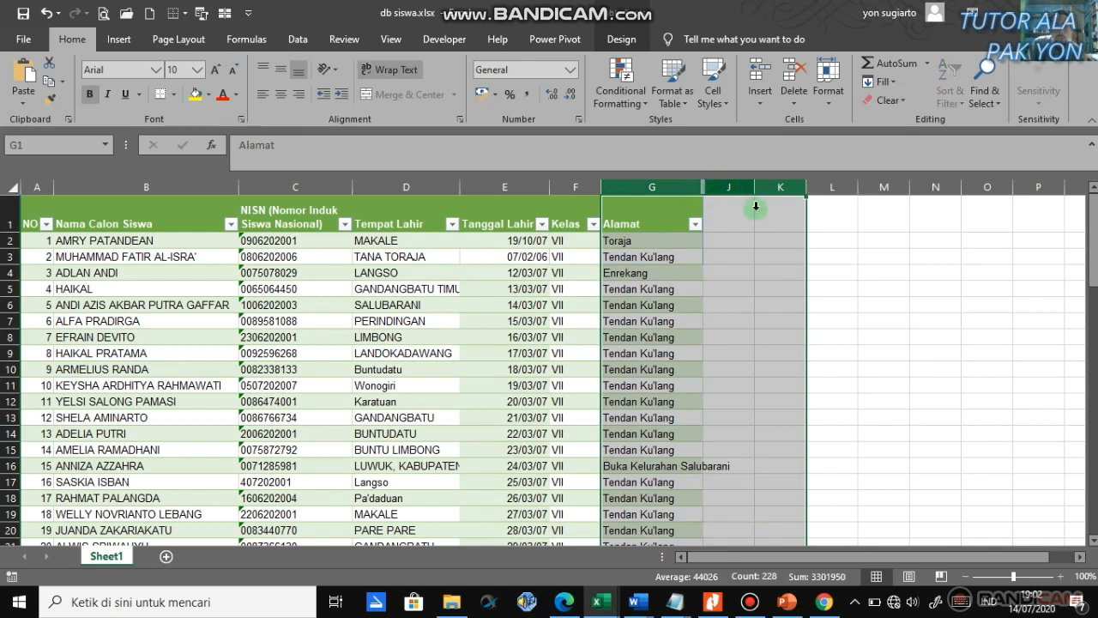
pyautogui.rightClick(725, 188)
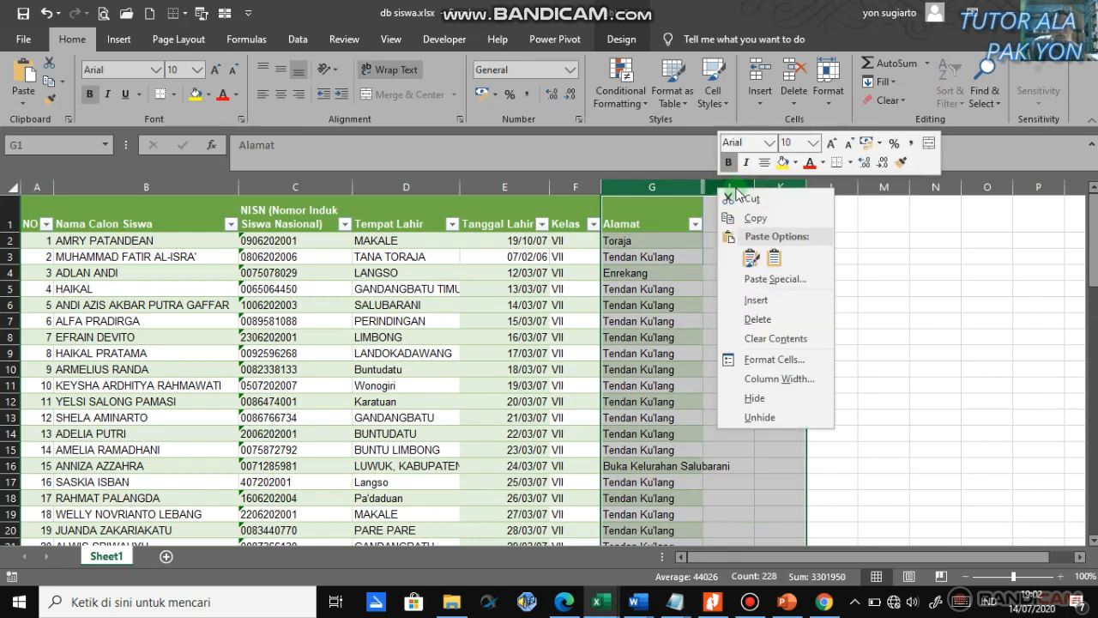
pyautogui.click(759, 418)
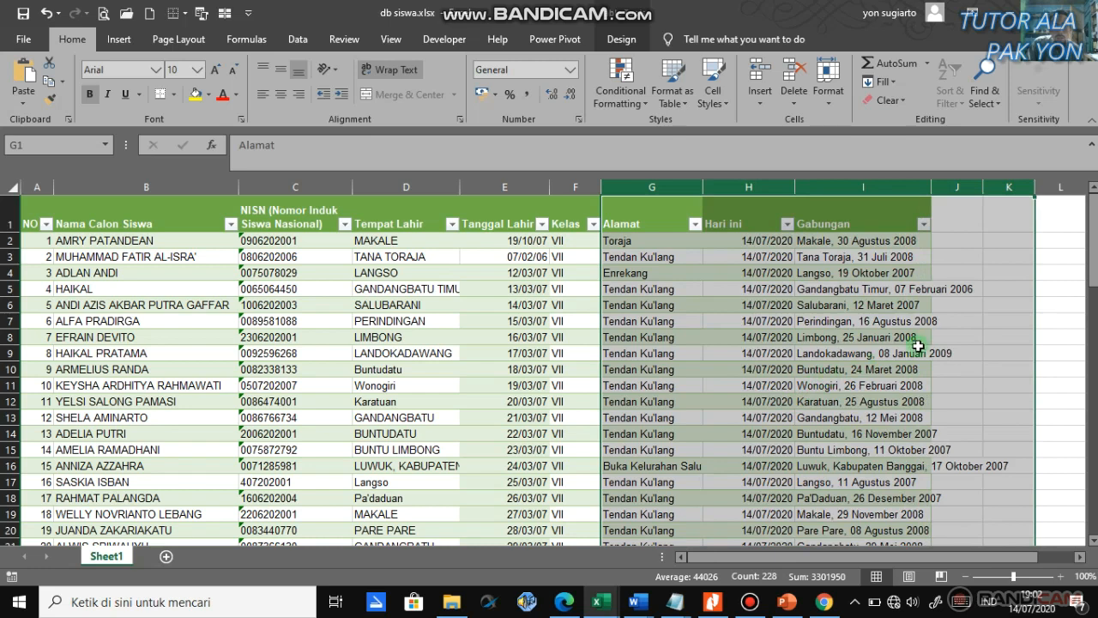
pyautogui.click(760, 335)
pyautogui.click(730, 242)
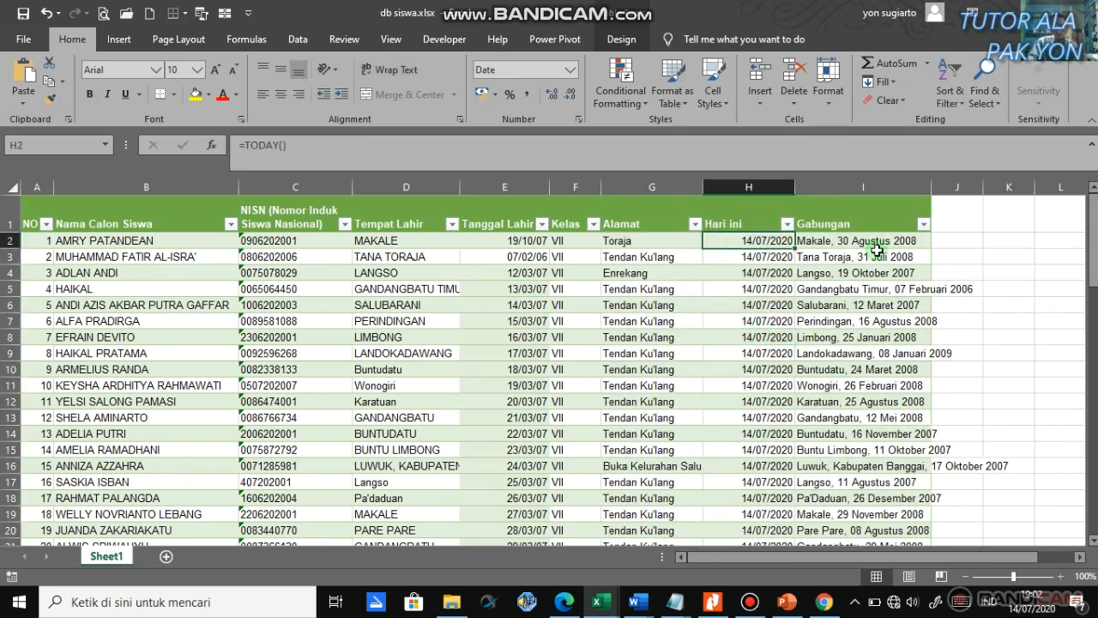
pyautogui.click(844, 241)
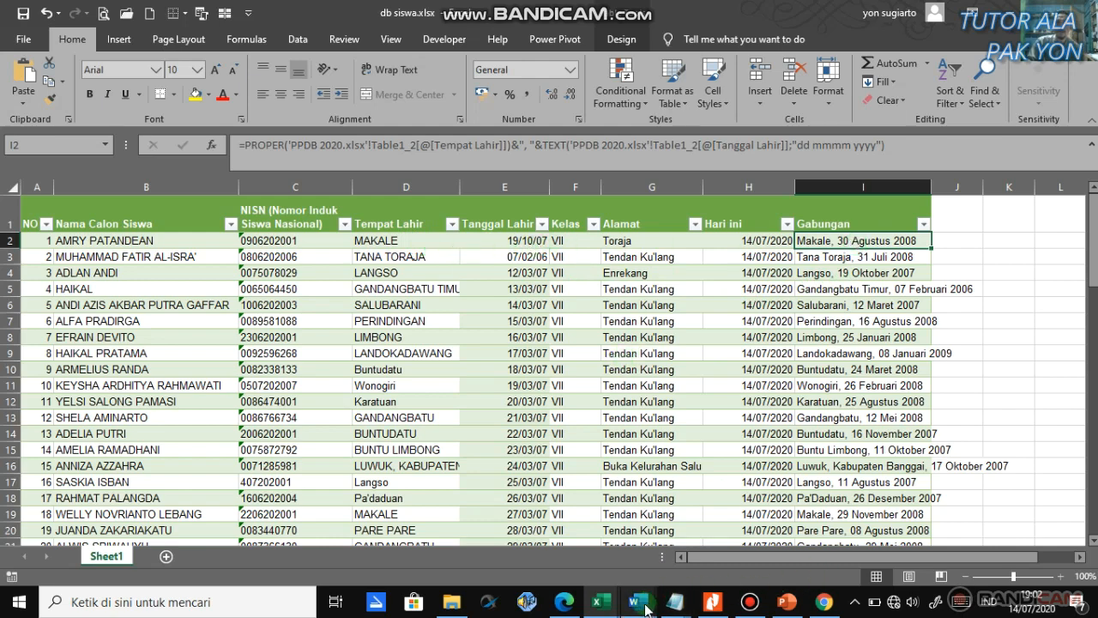
pyautogui.moveTo(637, 602)
pyautogui.click(577, 545)
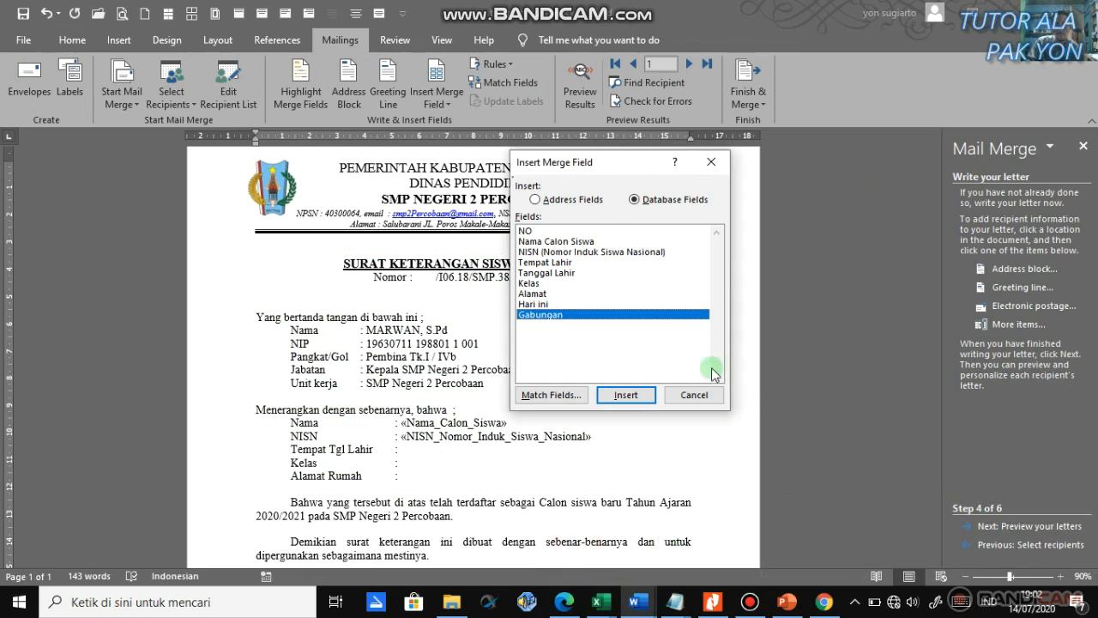
# Step: Insert the Tempat Lahir merge field on the letter's Tempat Tgl Lahir line and add a comma after it
pyautogui.click(556, 263)
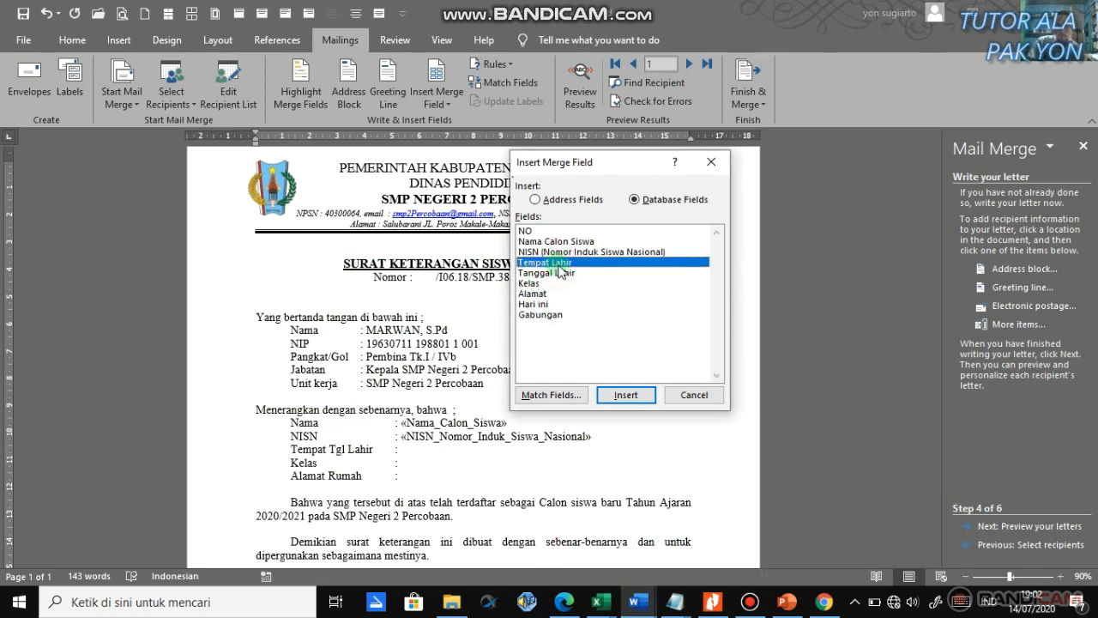
pyautogui.click(624, 397)
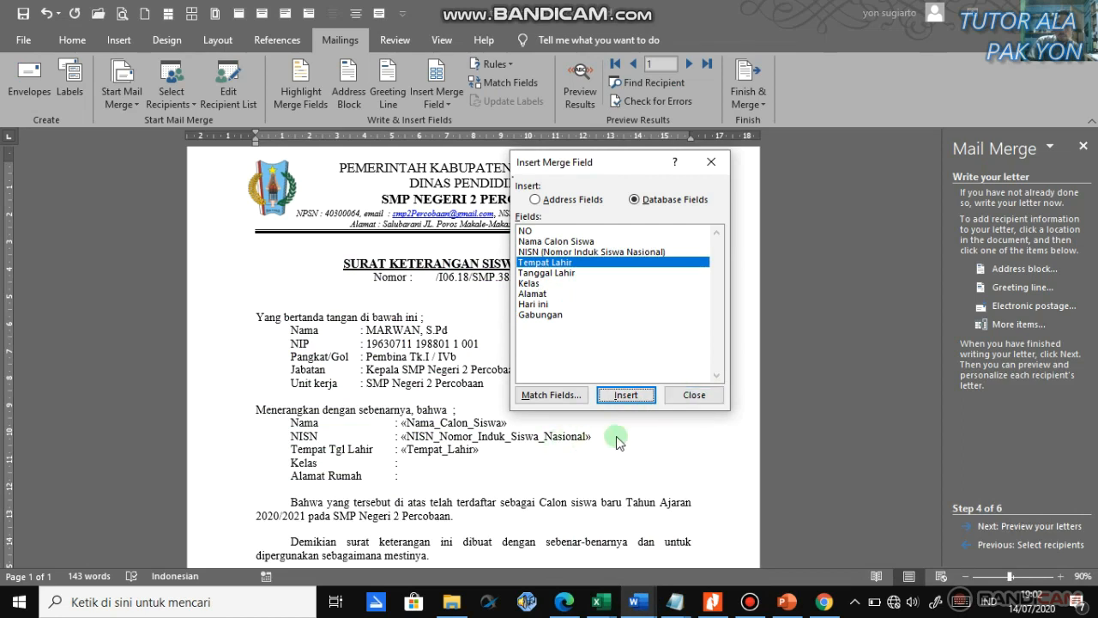
pyautogui.click(695, 395)
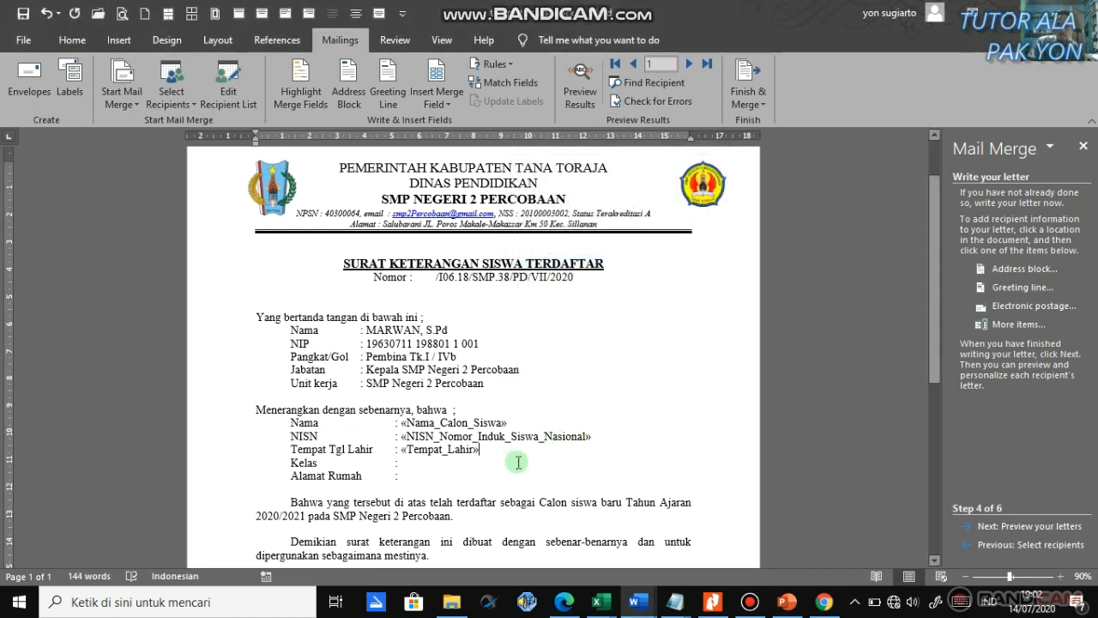
pyautogui.write(',')
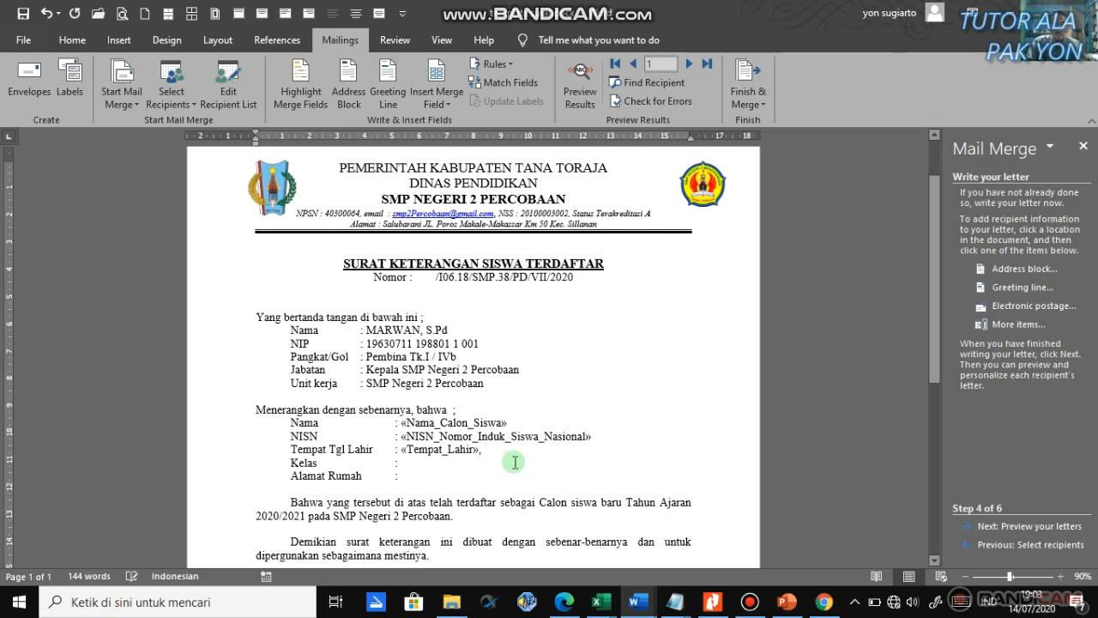
# Step: Insert the Tanggal Lahir merge field after the comma on the Tempat Tgl Lahir line
pyautogui.click(1003, 326)
pyautogui.click(545, 273)
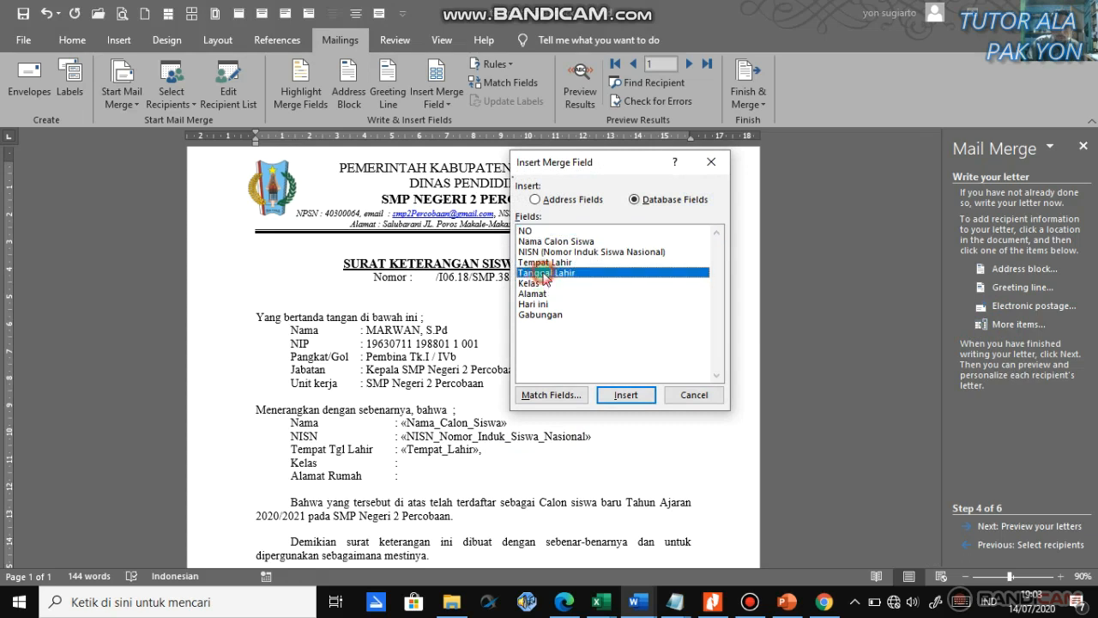
pyautogui.click(631, 396)
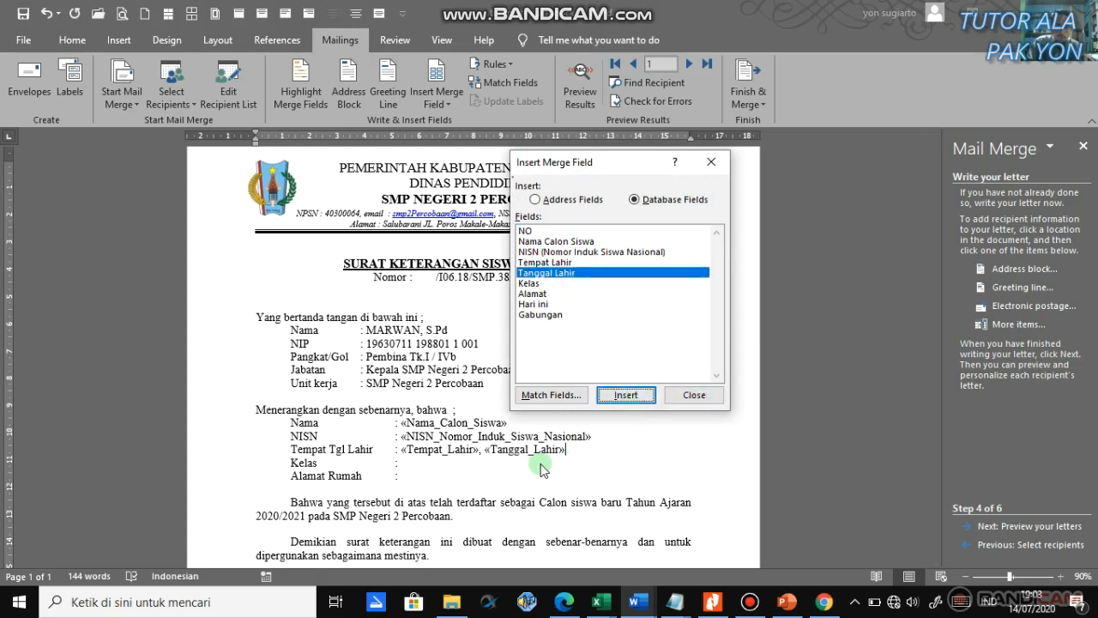
pyautogui.click(693, 395)
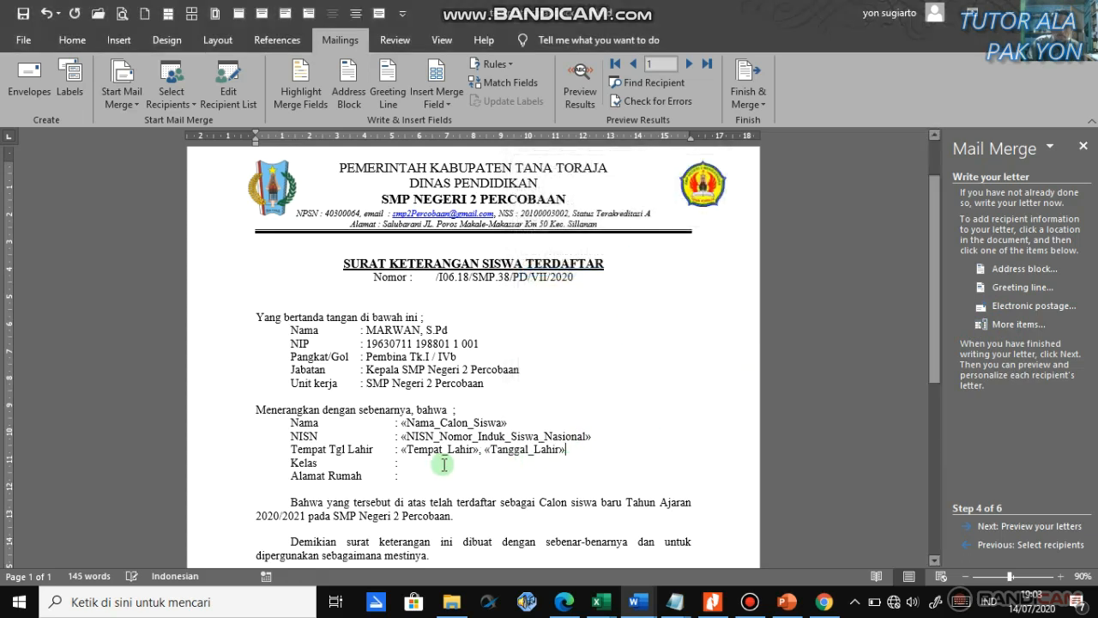
# Step: Insert the Kelas merge field on the letter's Kelas line
pyautogui.click(1016, 326)
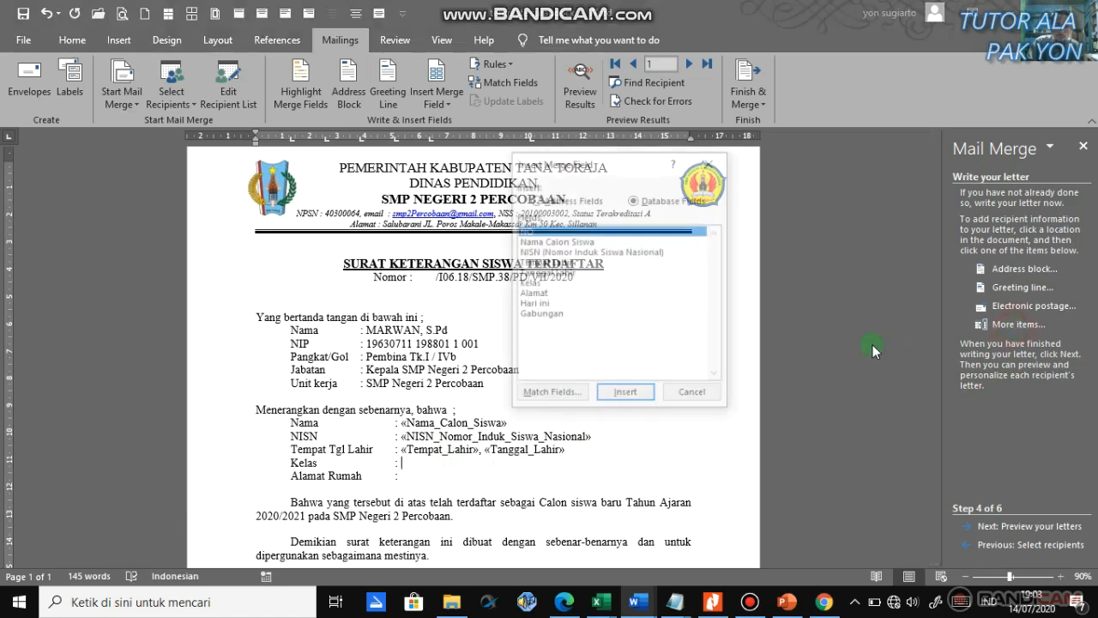
pyautogui.click(529, 283)
pyautogui.click(626, 395)
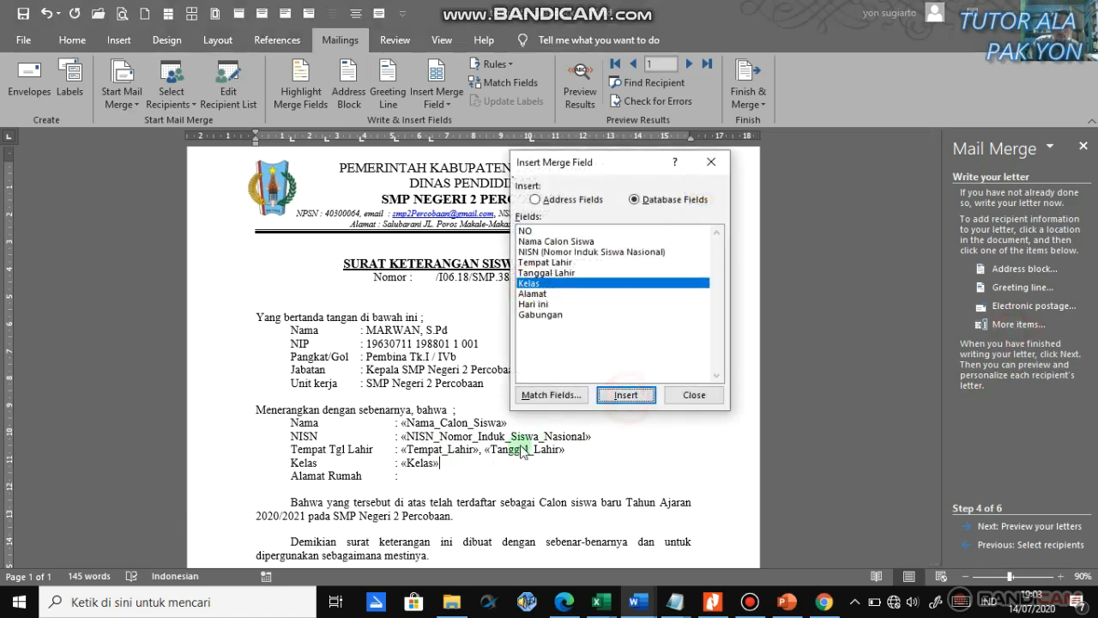
pyautogui.click(693, 395)
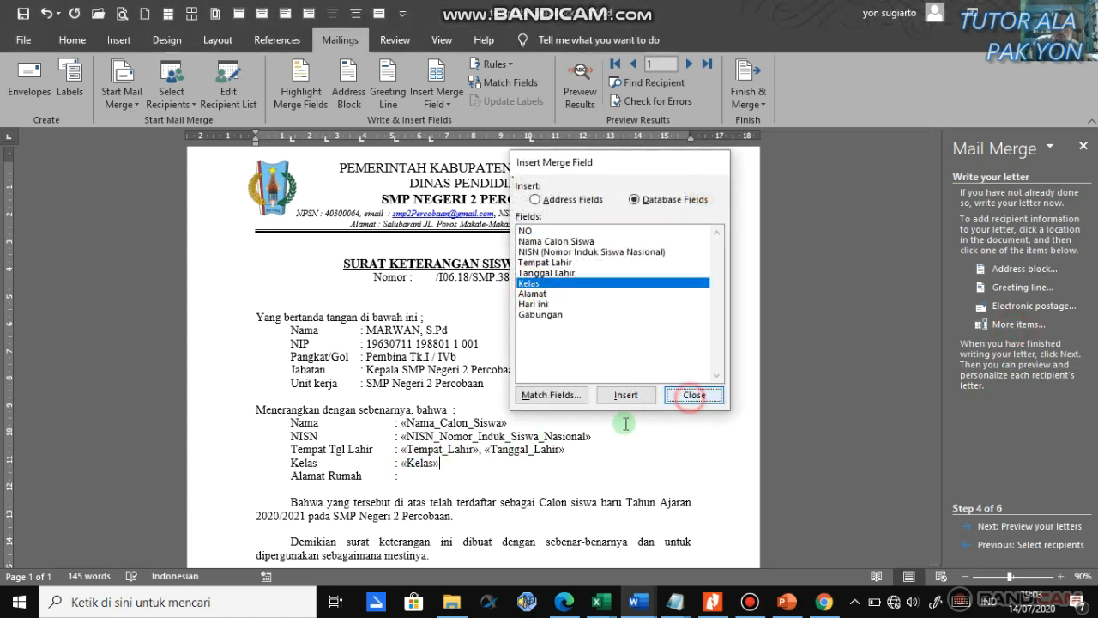
# Step: Insert the Alamat merge field on the letter's Alamat Rumah line
pyautogui.press('Down')
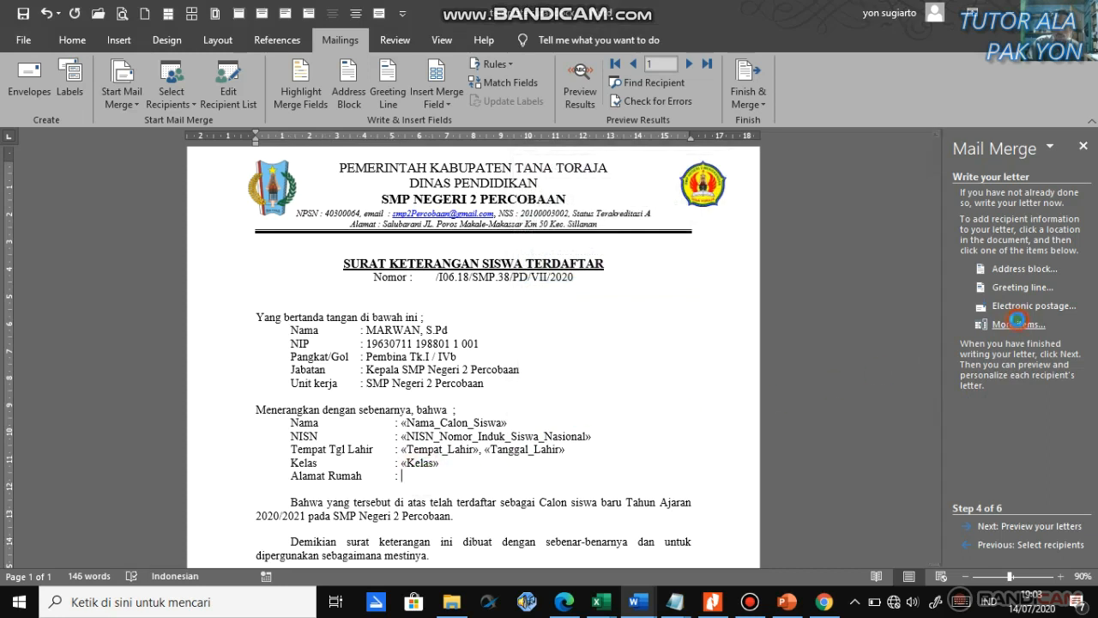
pyautogui.click(1016, 321)
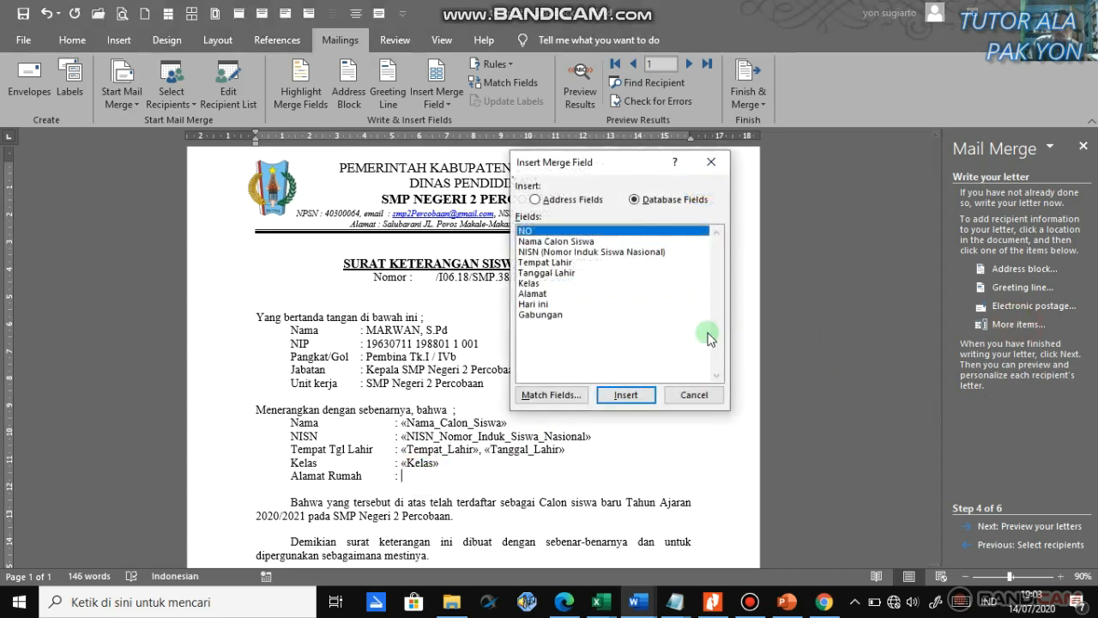
pyautogui.click(536, 294)
pyautogui.click(625, 394)
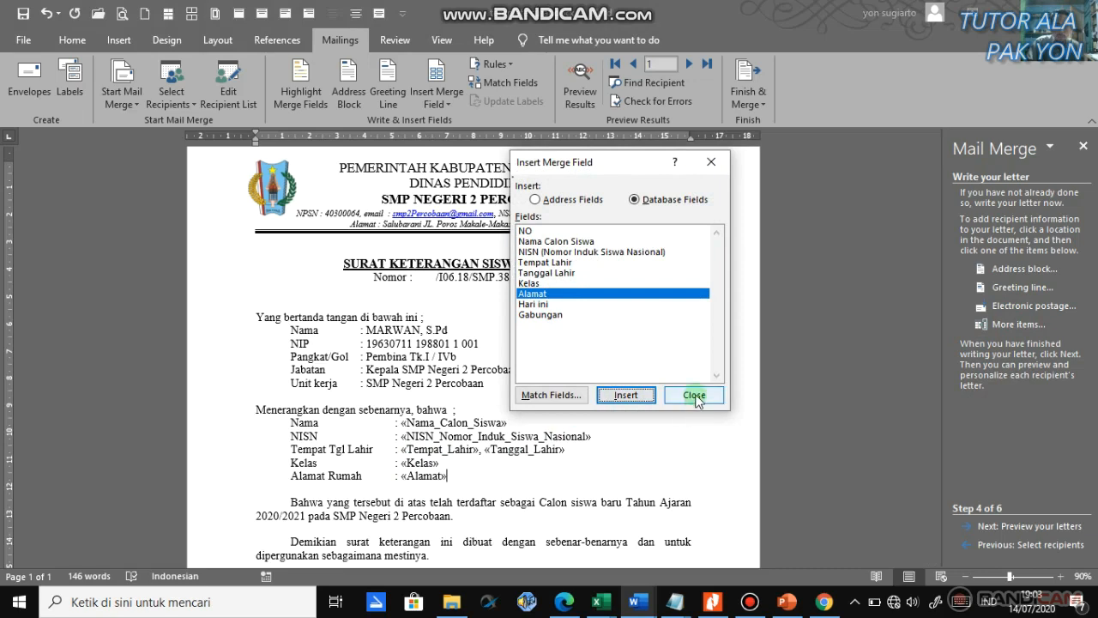
pyautogui.click(694, 395)
# Step: Review the letter's inserted merge fields and advance the wizard to preview the merged letter for the first recipient
pyautogui.scroll(-4, 641, 461)
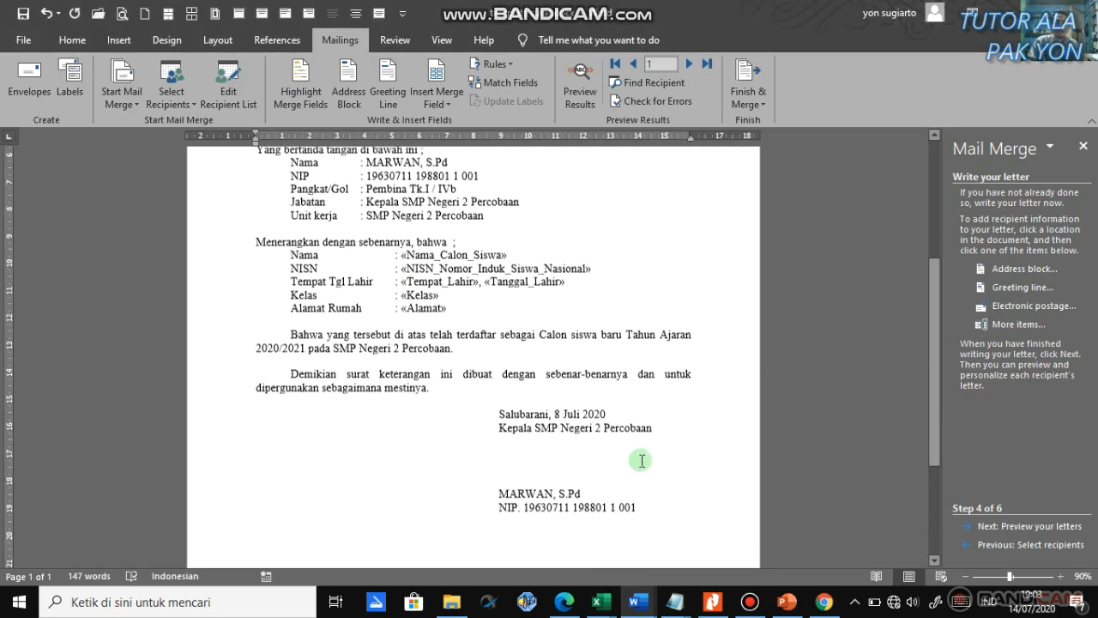
pyautogui.scroll(3, 641, 460)
pyautogui.scroll(-2, 639, 429)
pyautogui.scroll(2, 627, 396)
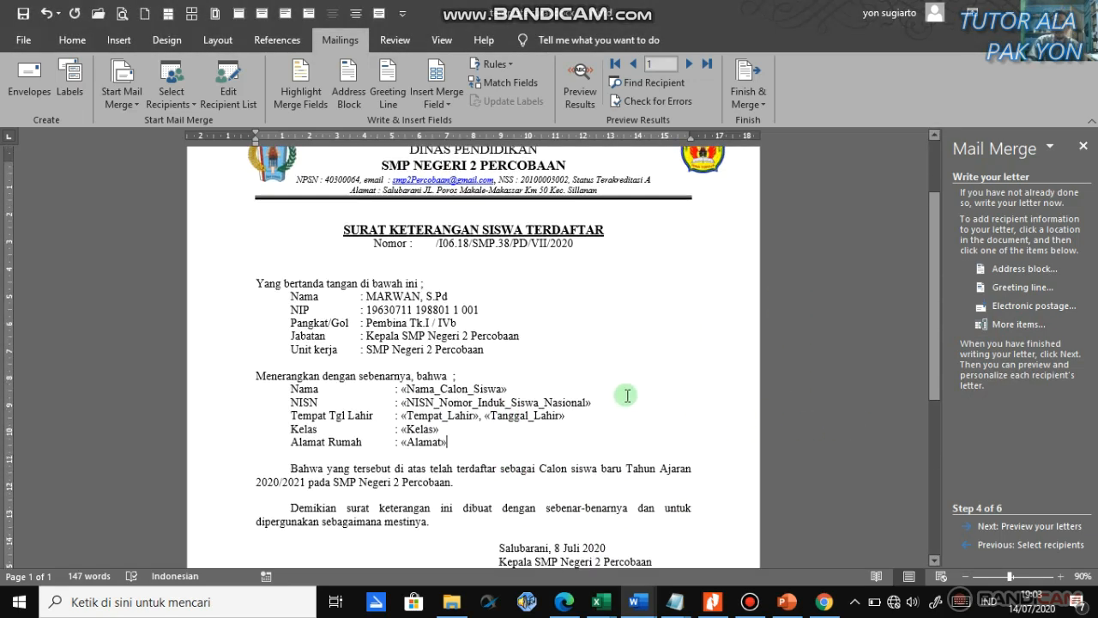
pyautogui.scroll(2, 627, 395)
pyautogui.scroll(-3, 627, 395)
pyautogui.click(1010, 526)
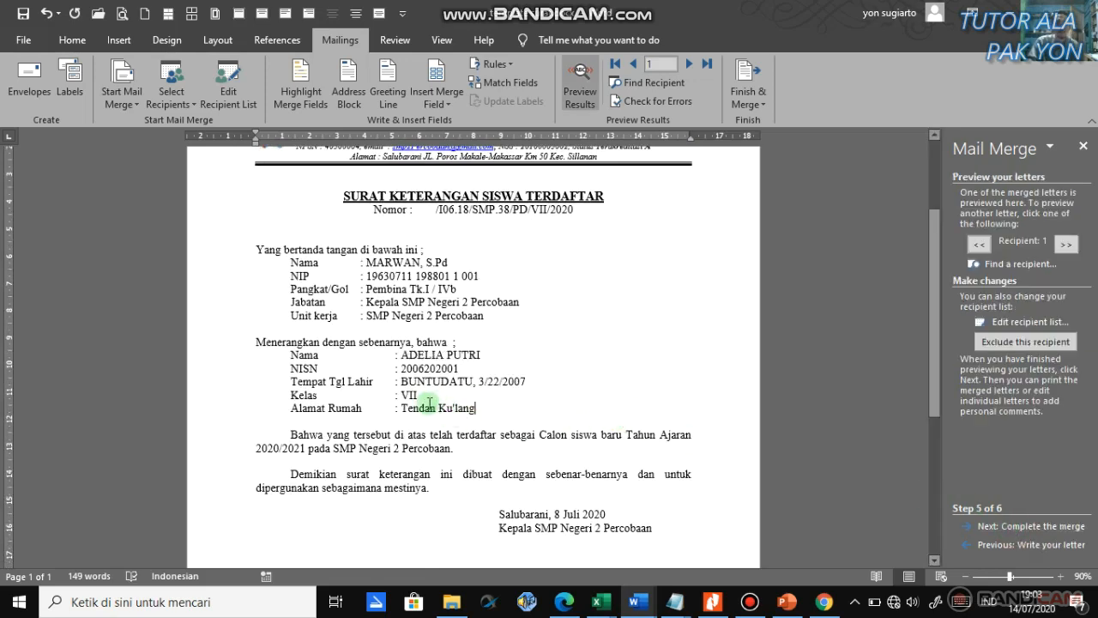
pyautogui.scroll(2, 429, 401)
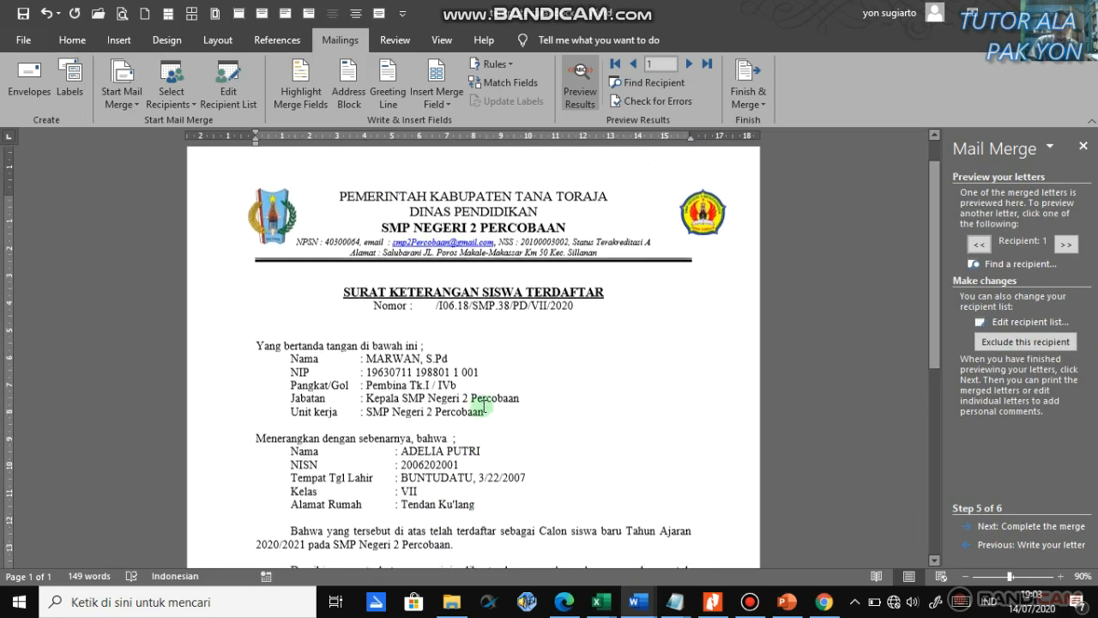
pyautogui.scroll(-2, 506, 405)
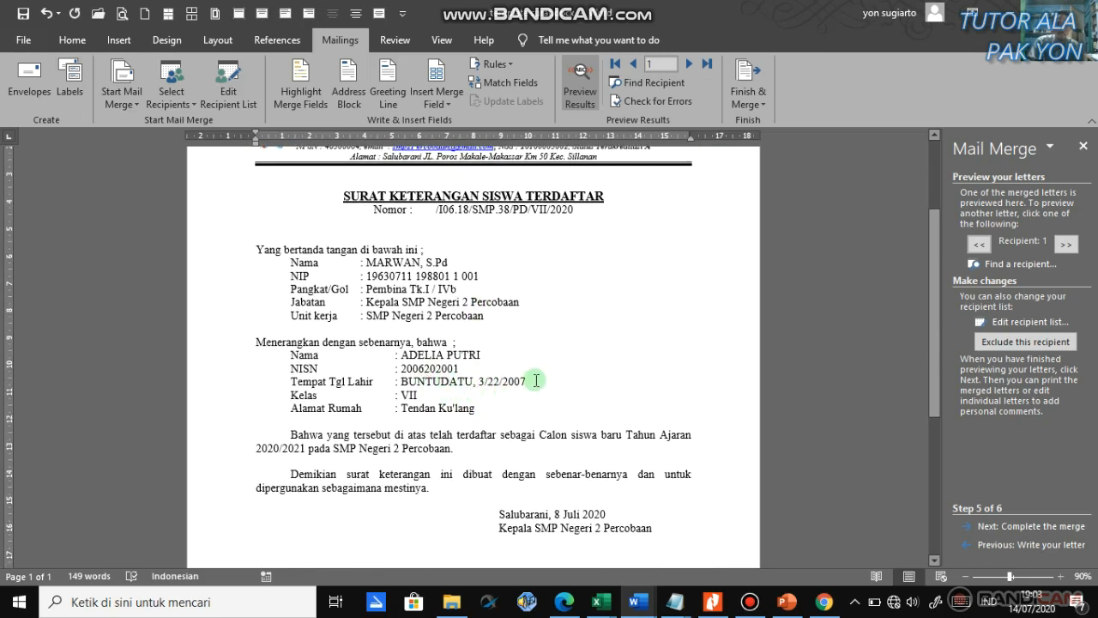
# Step: Examine the birthplace and the birth date format on the previewed letter's Tempat Tgl Lahir line
pyautogui.moveTo(531, 380); pyautogui.dragTo(486, 378)
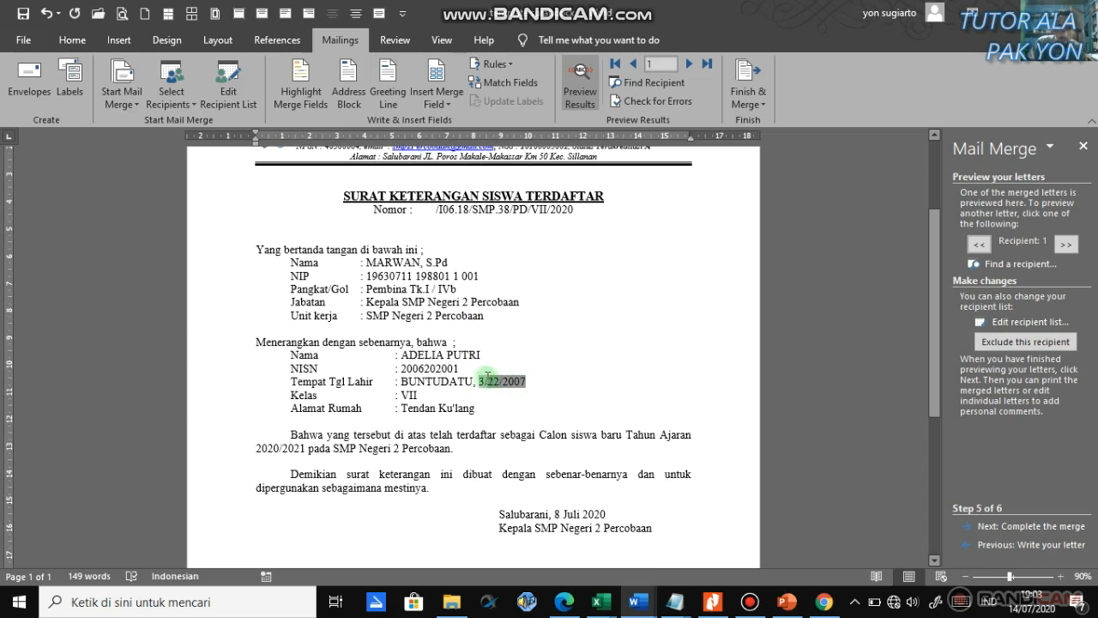
pyautogui.click(541, 387)
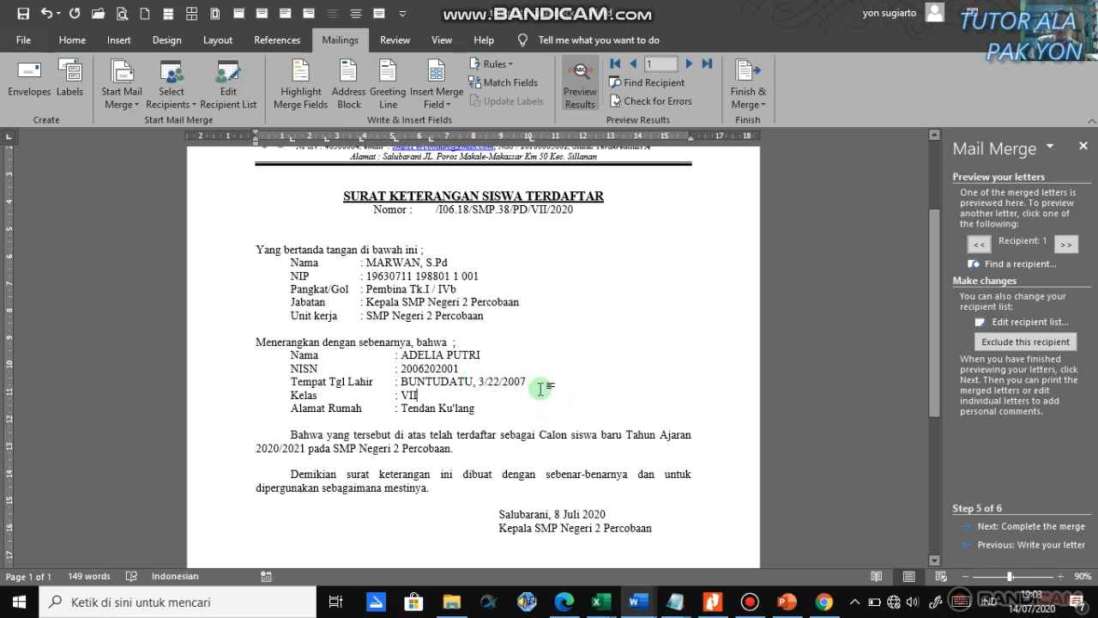
pyautogui.moveTo(528, 383); pyautogui.dragTo(429, 378)
pyautogui.click(542, 384)
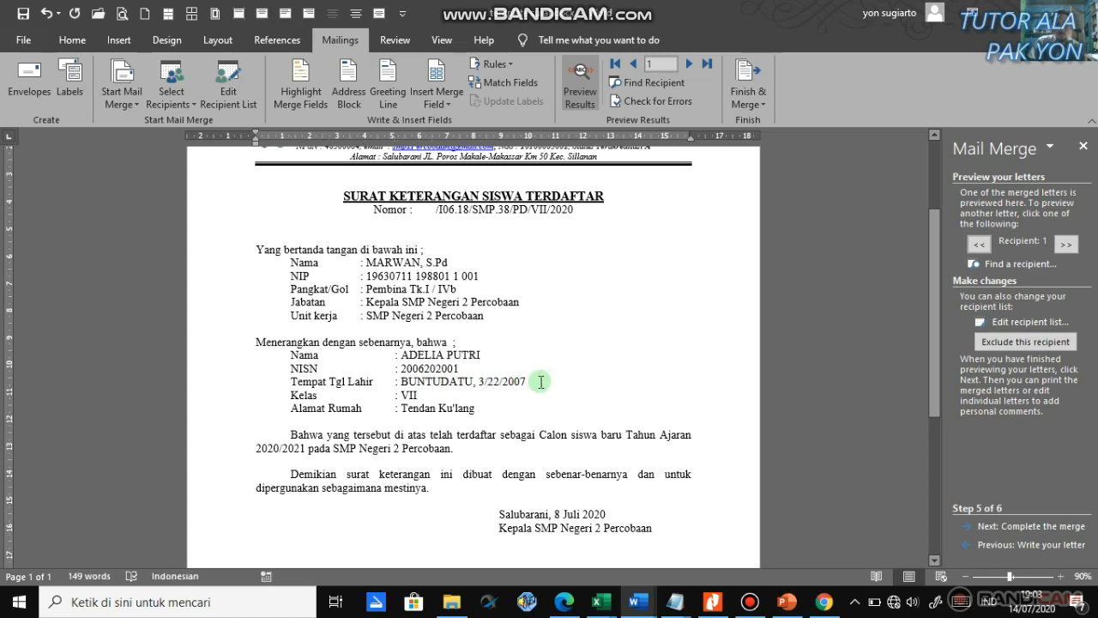
pyautogui.moveTo(535, 382); pyautogui.dragTo(426, 381)
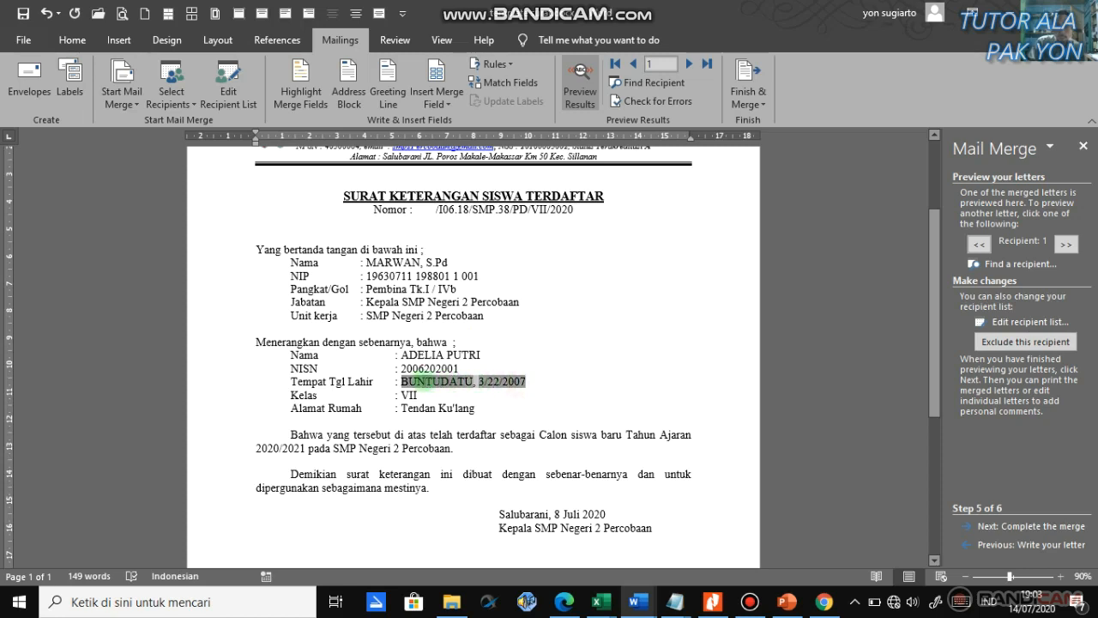
pyautogui.click(553, 389)
pyautogui.moveTo(527, 380); pyautogui.dragTo(491, 380)
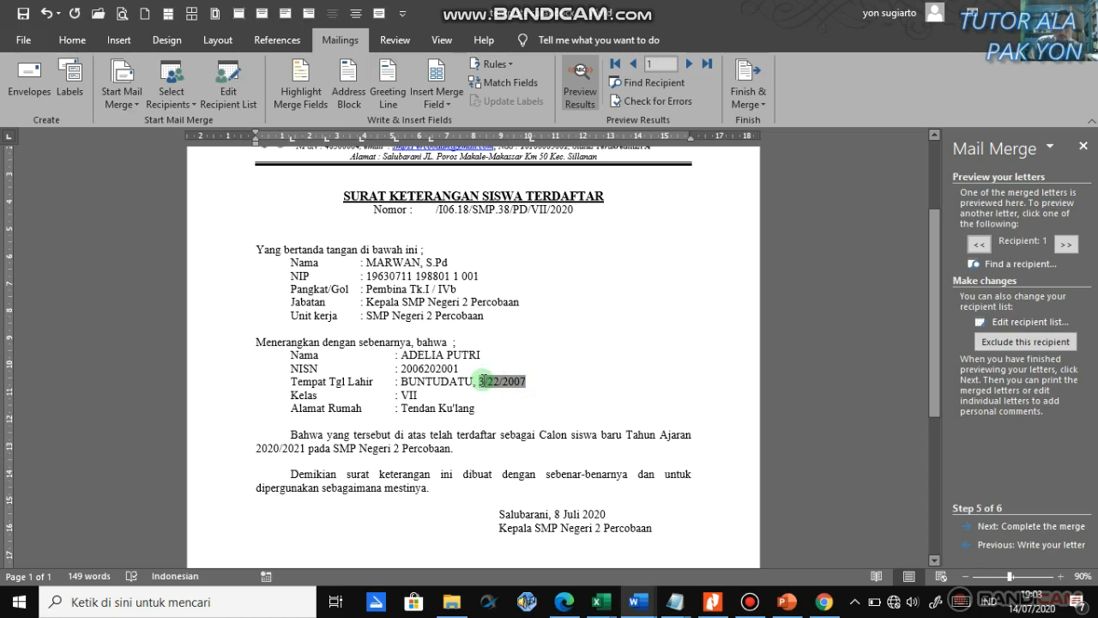
pyautogui.click(577, 396)
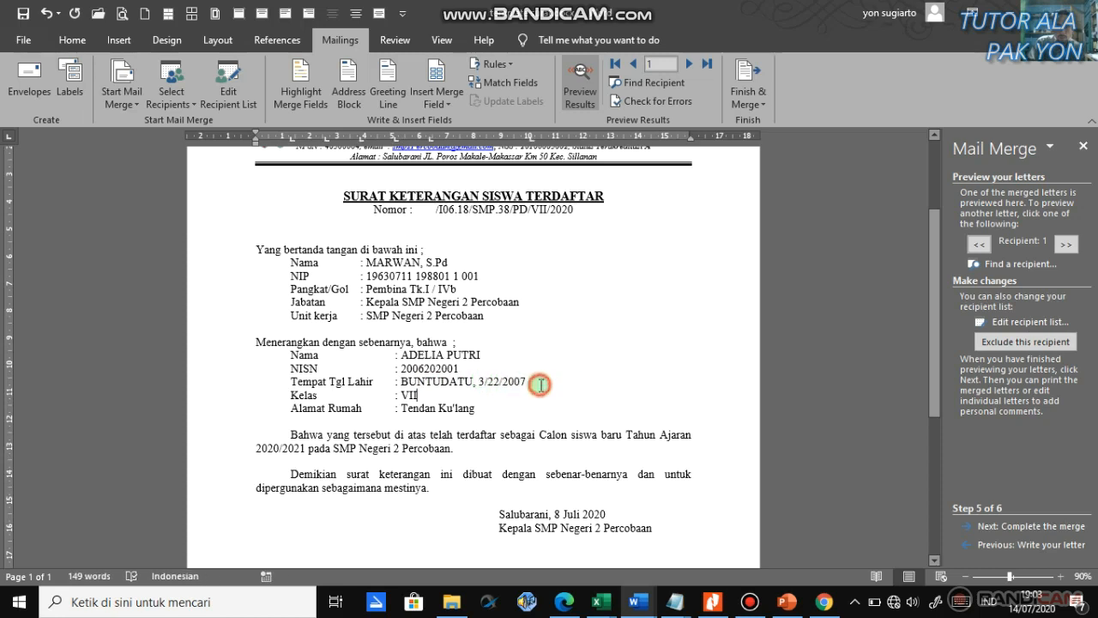
# Step: Replace the Tempat Lahir and Tanggal Lahir fields on the Tempat Tgl Lahir line with the Gabungan merge field, returning the wizard to writing the letter
pyautogui.moveTo(538, 381); pyautogui.dragTo(401, 381)
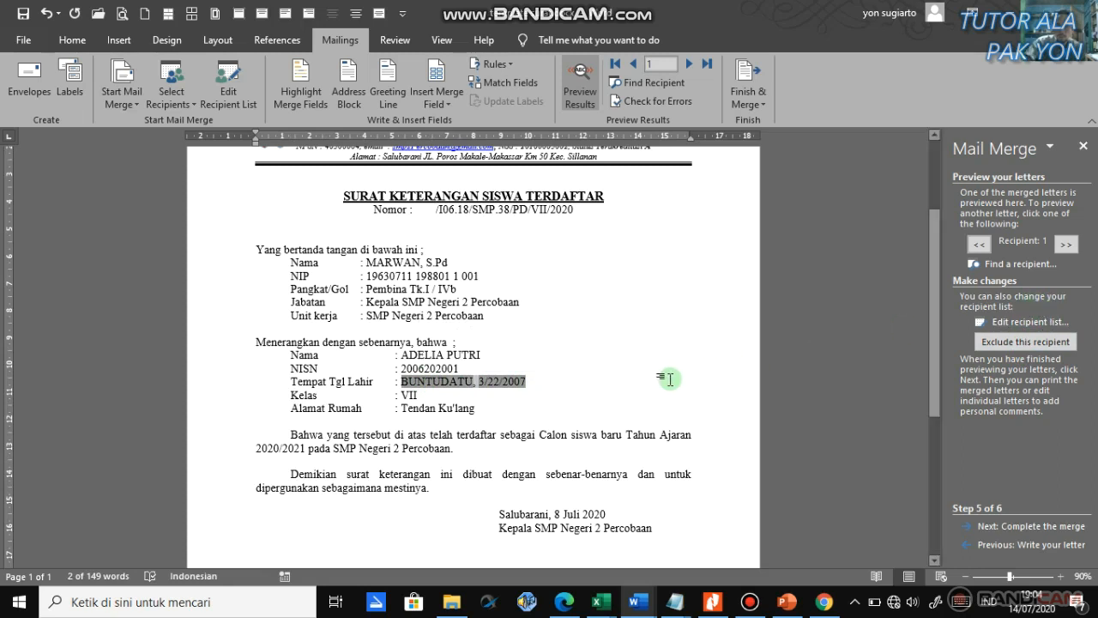
pyautogui.press('Delete')
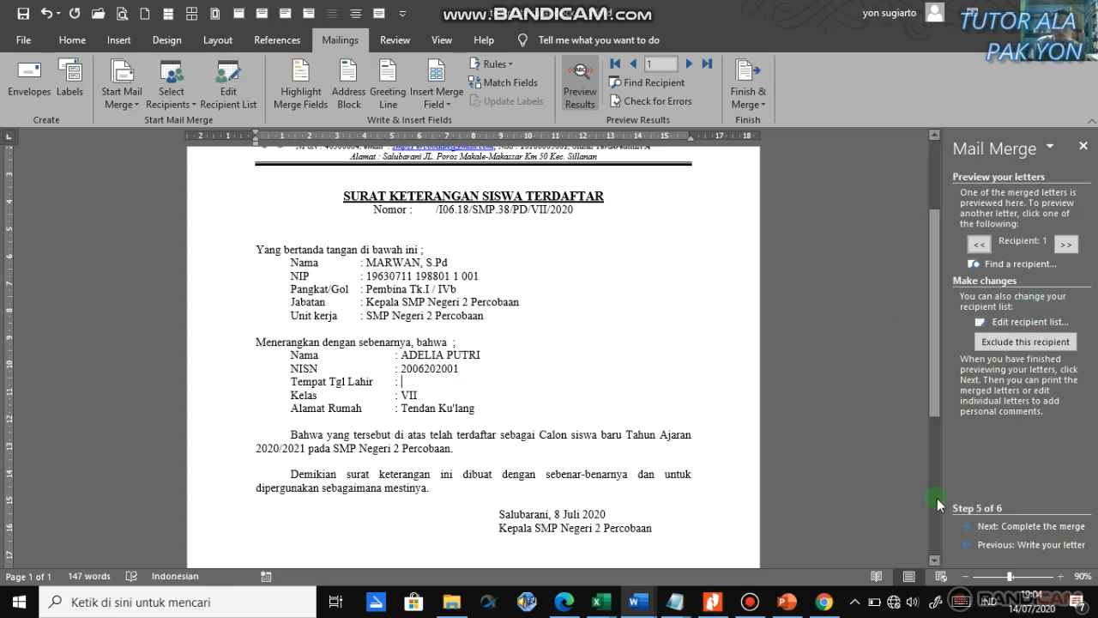
pyautogui.click(1013, 545)
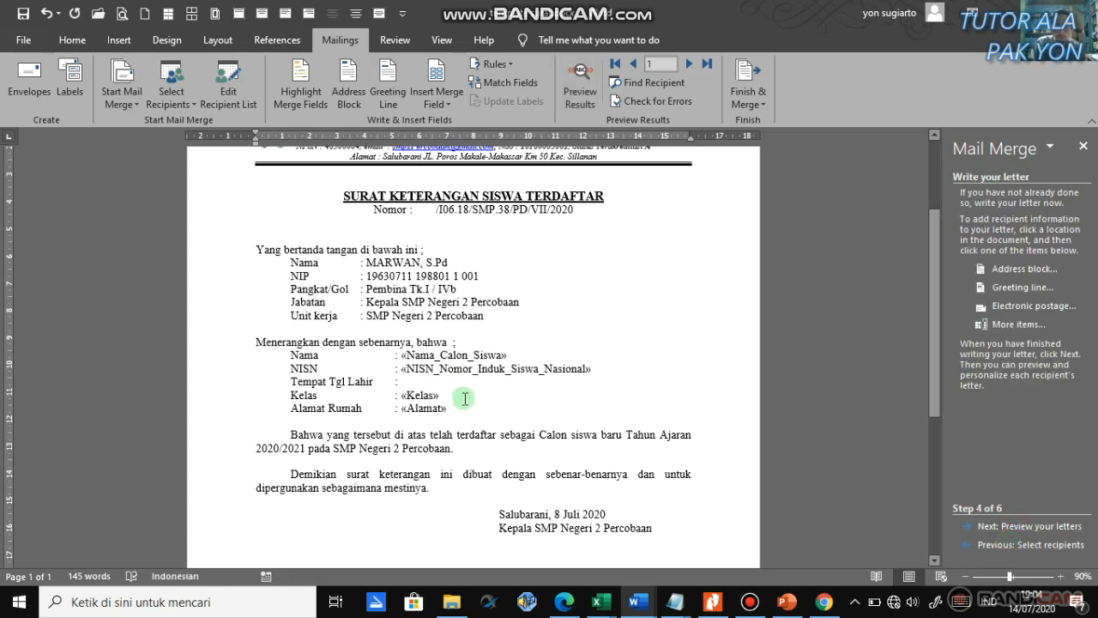
pyautogui.click(1017, 324)
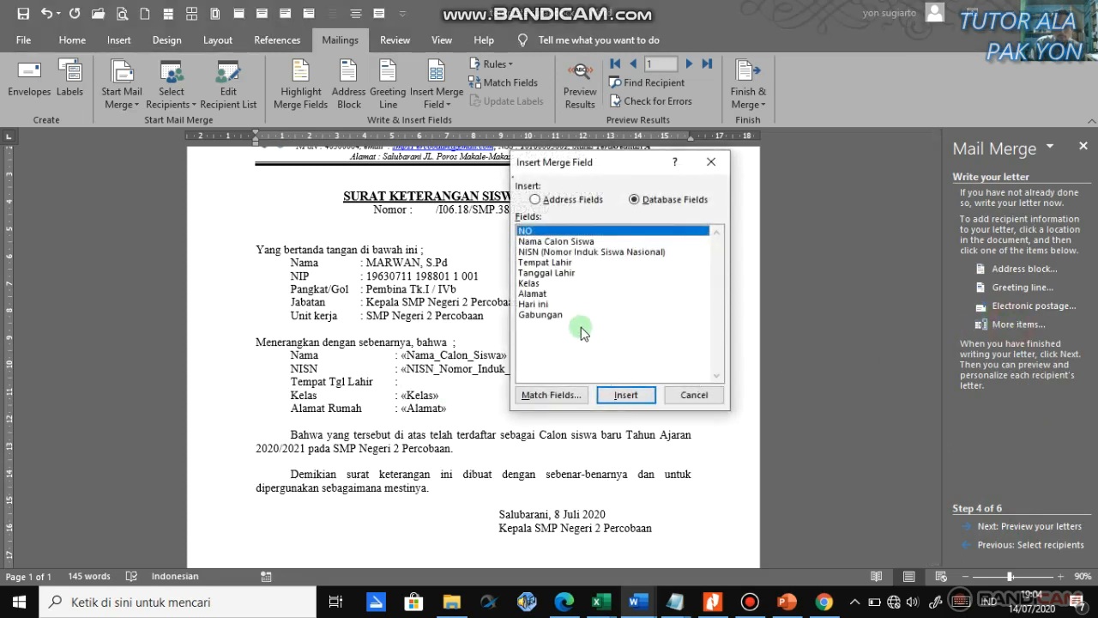
pyautogui.click(550, 315)
pyautogui.click(626, 394)
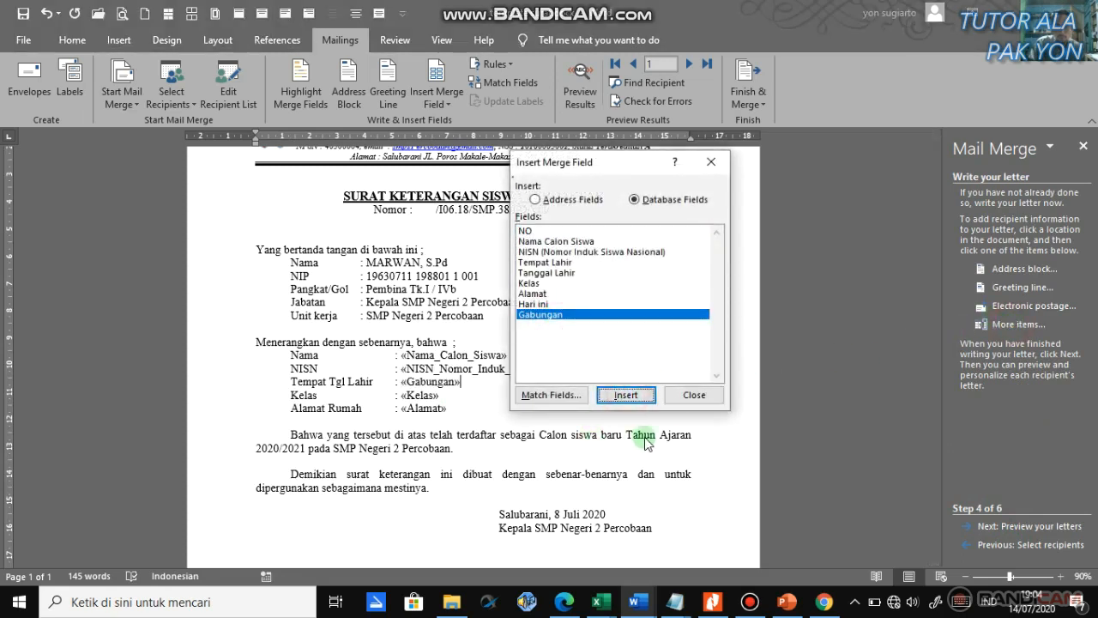
# Step: Finish inserting merge fields and preview the first recipient's letter, checking the combined birthplace and birth date line
pyautogui.click(691, 396)
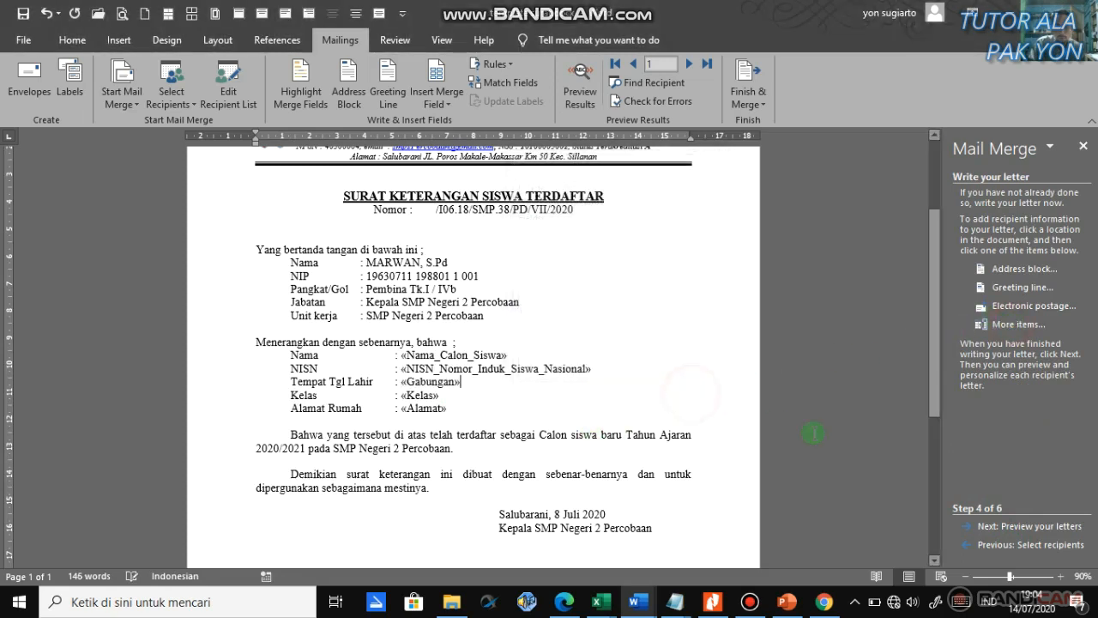
pyautogui.click(1011, 525)
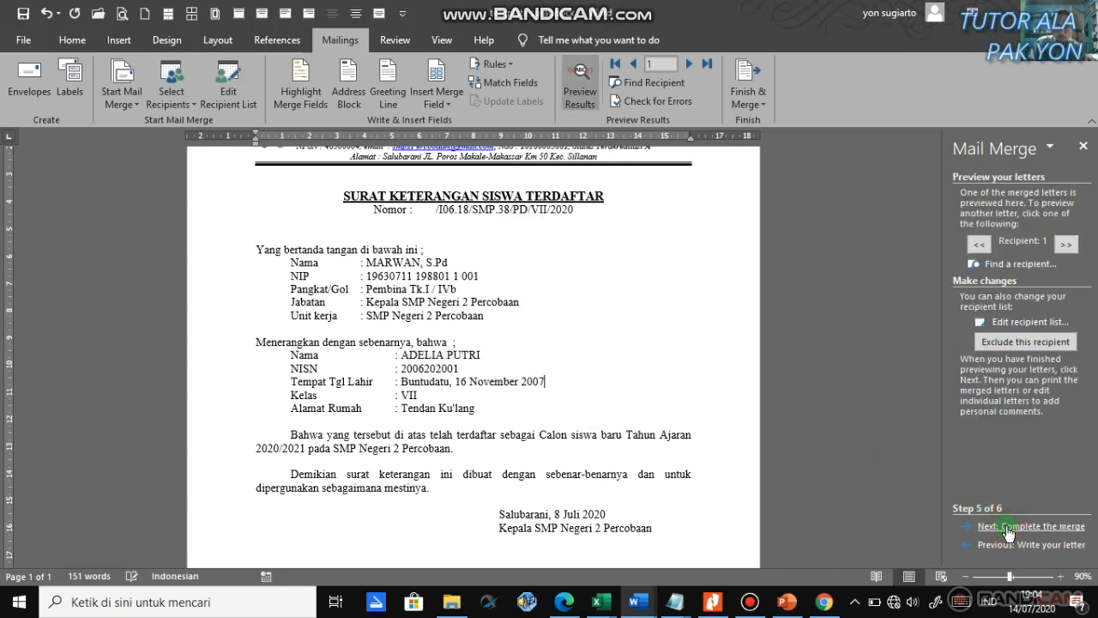
pyautogui.doubleClick(534, 384)
# Step: Delete the fixed date after "Salubarani," in the letter's signature block
pyautogui.scroll(-3, 515, 390)
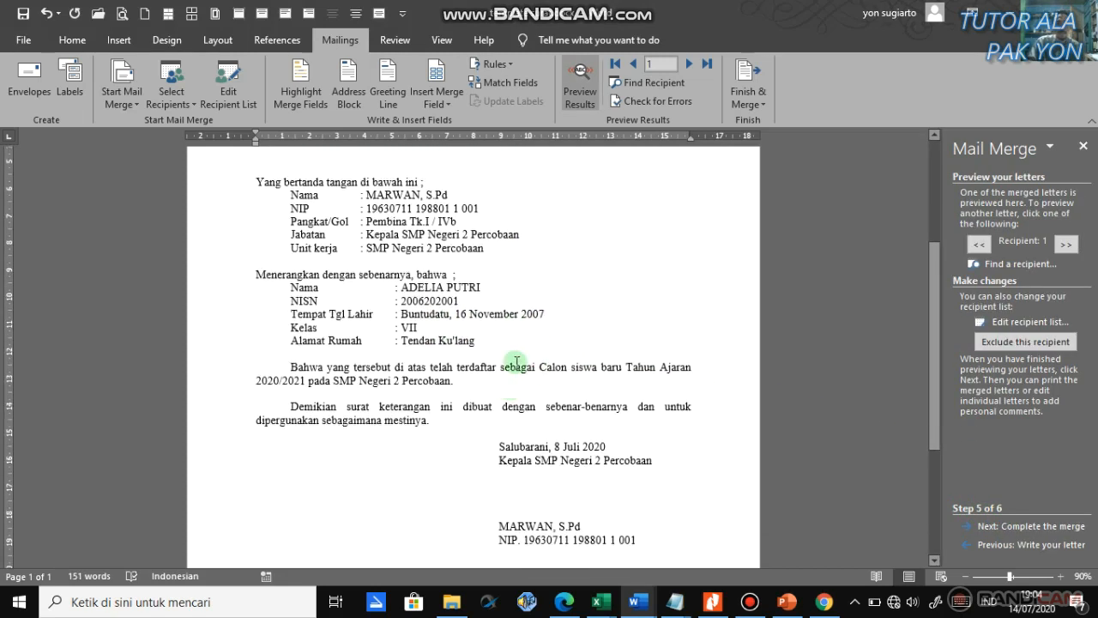
pyautogui.scroll(1, 549, 369)
pyautogui.click(616, 414)
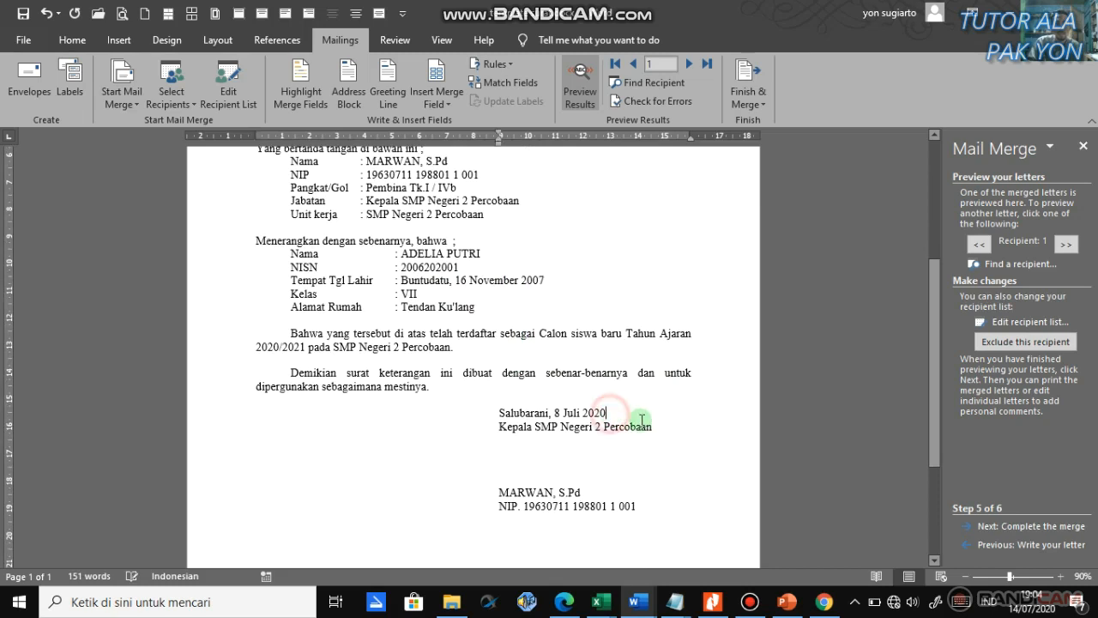
pyautogui.moveTo(619, 413); pyautogui.dragTo(554, 413)
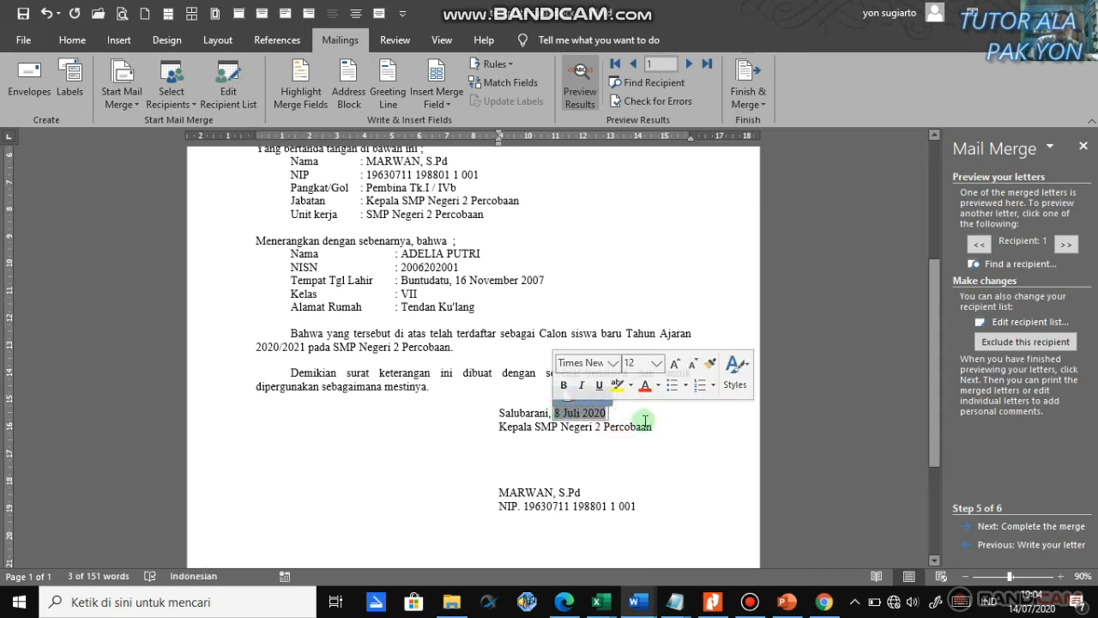
pyautogui.press('Delete')
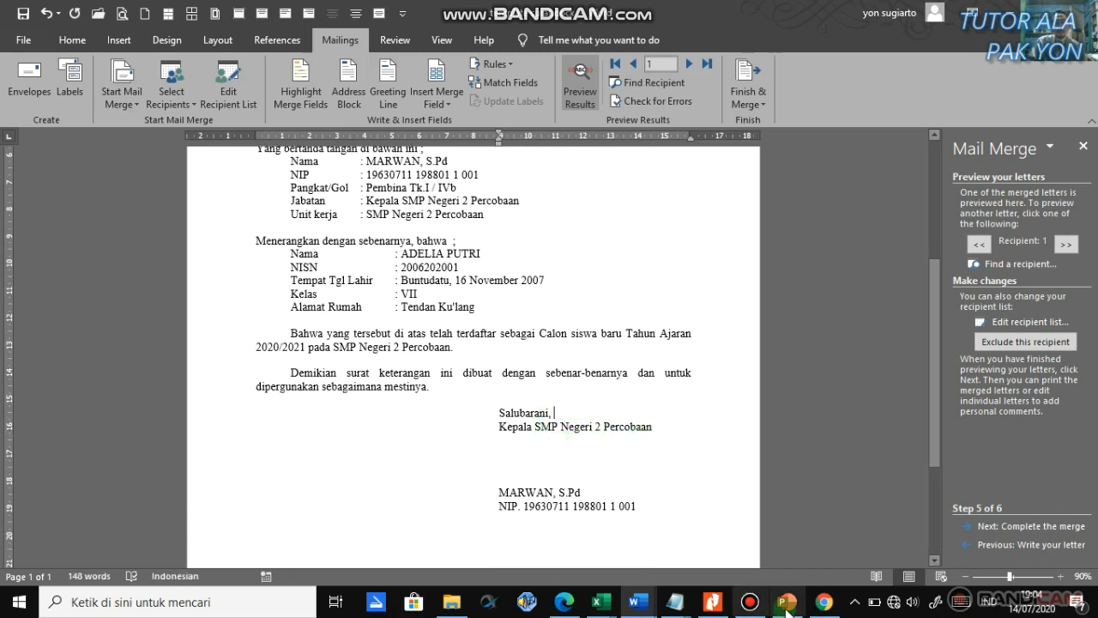
# Step: Switch to db siswa.xlsx in Excel and examine the formula that fills the Hari ini column
pyautogui.click(601, 602)
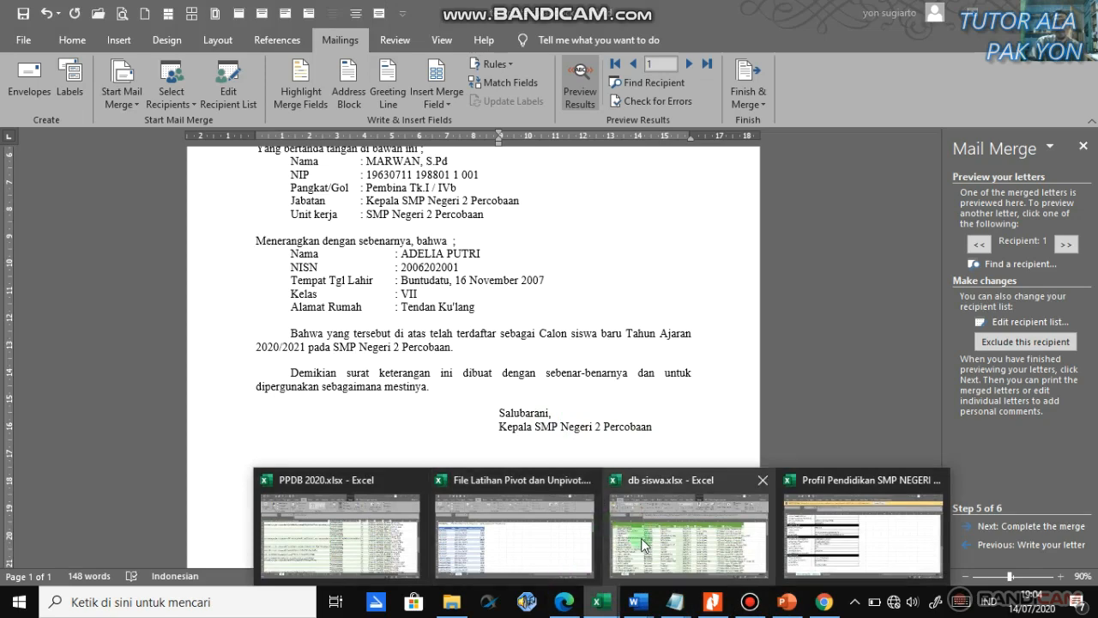
pyautogui.click(649, 551)
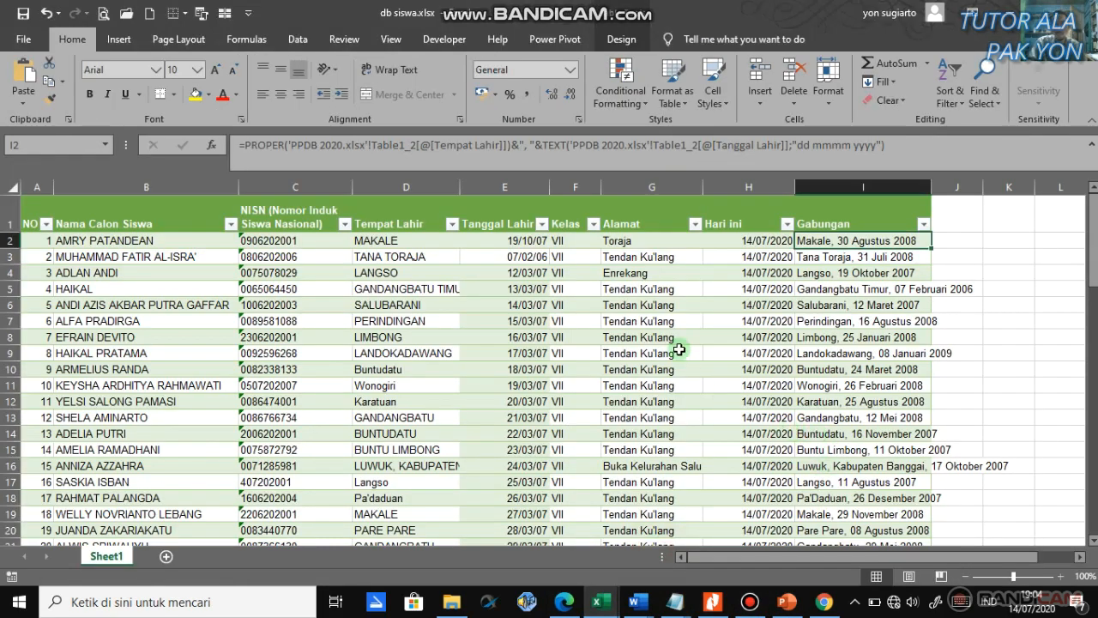
pyautogui.click(740, 242)
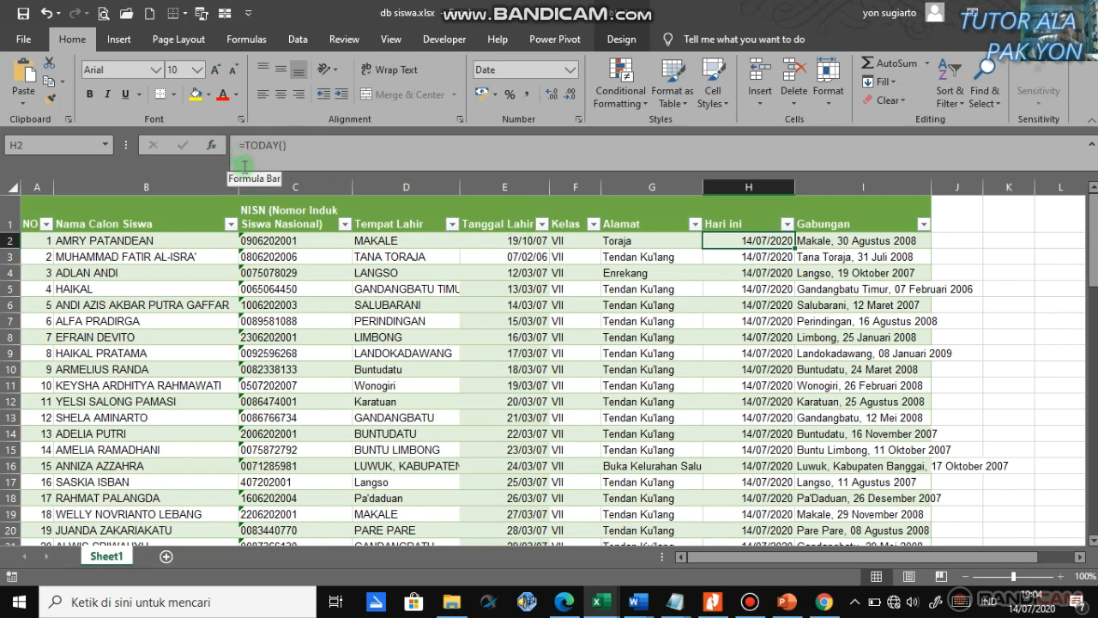
pyautogui.click(760, 310)
pyautogui.click(762, 273)
pyautogui.click(766, 240)
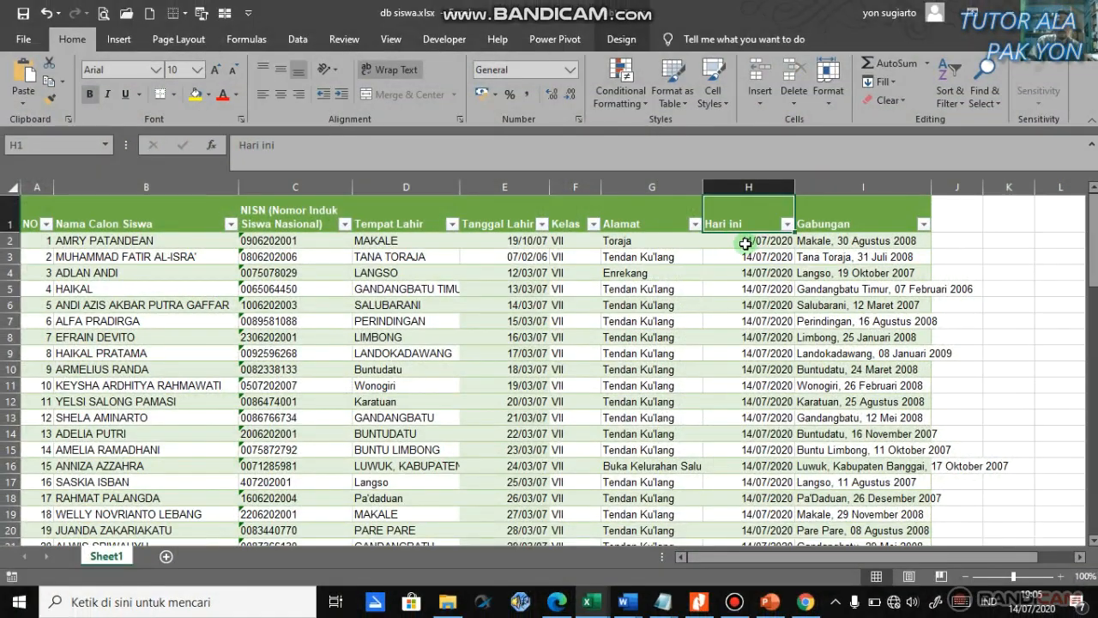
pyautogui.click(746, 244)
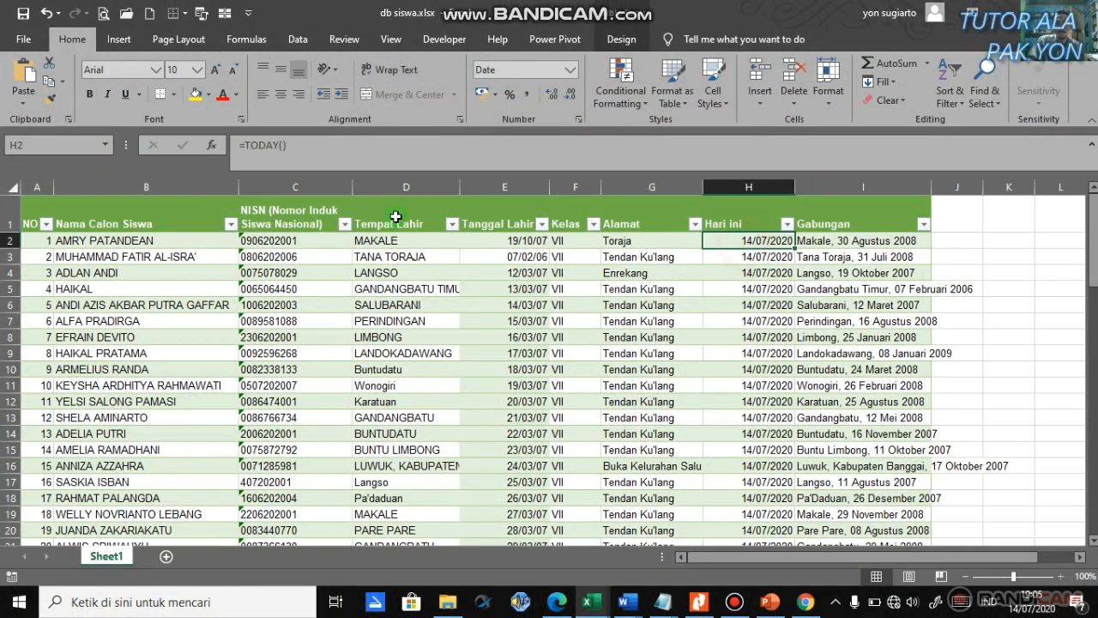
# Step: Examine the Gabungan column's formula and compare its results with the Tempat Lahir source column
pyautogui.click(822, 240)
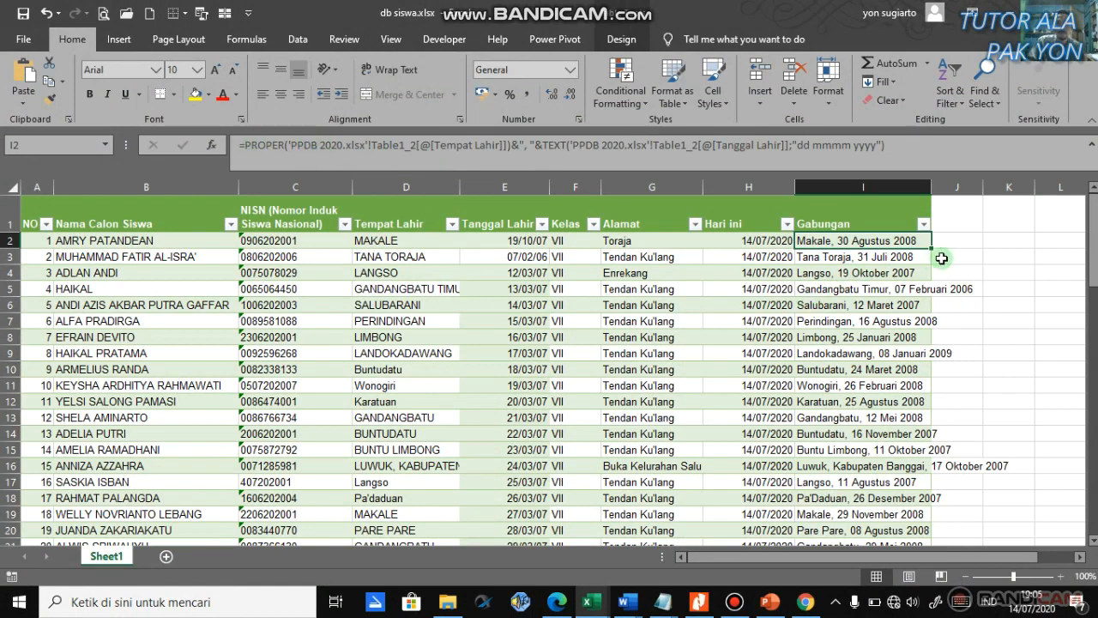
pyautogui.click(377, 241)
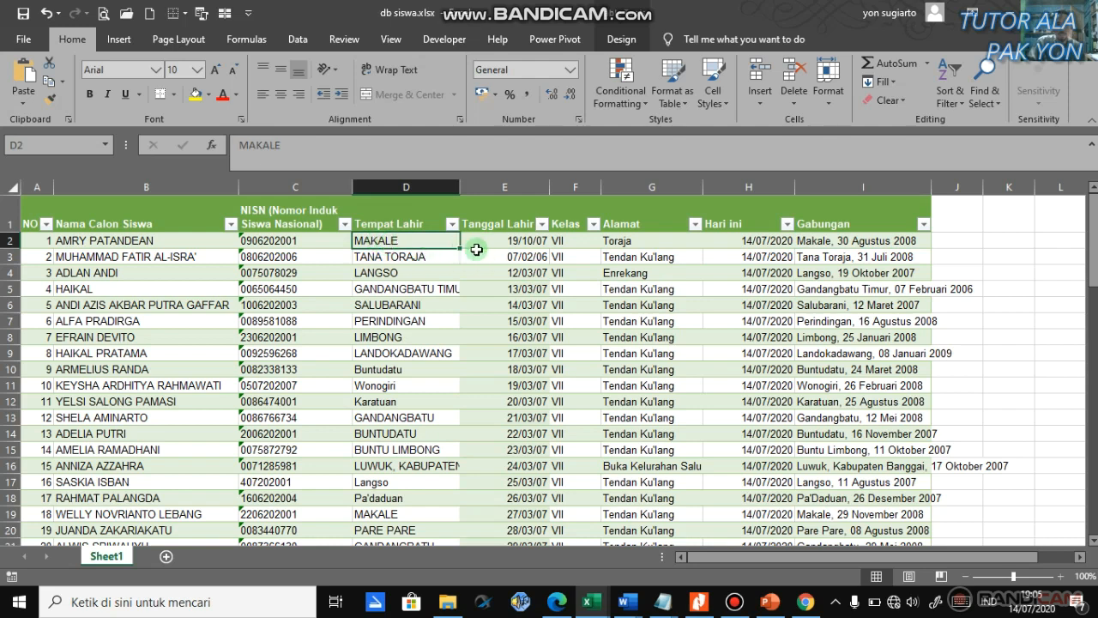
pyautogui.click(835, 241)
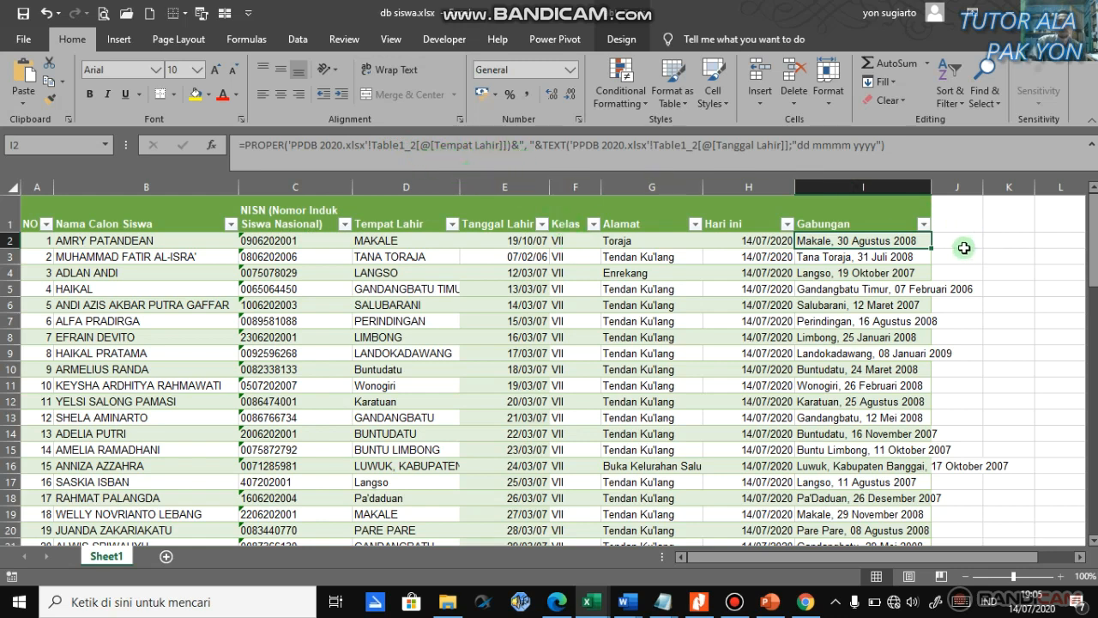
pyautogui.click(842, 269)
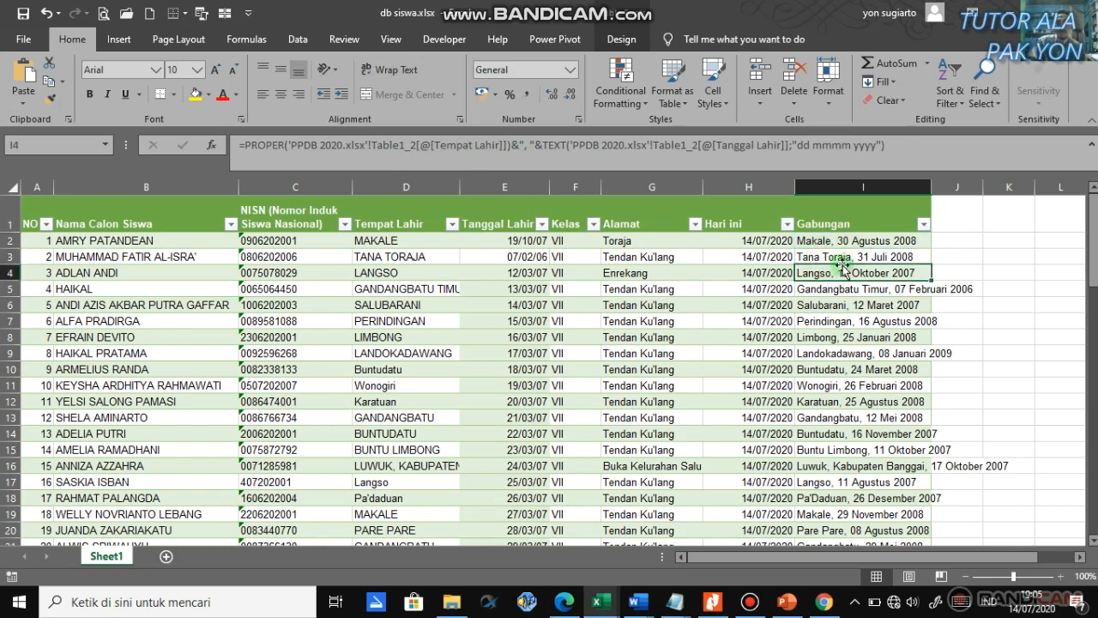
pyautogui.click(846, 257)
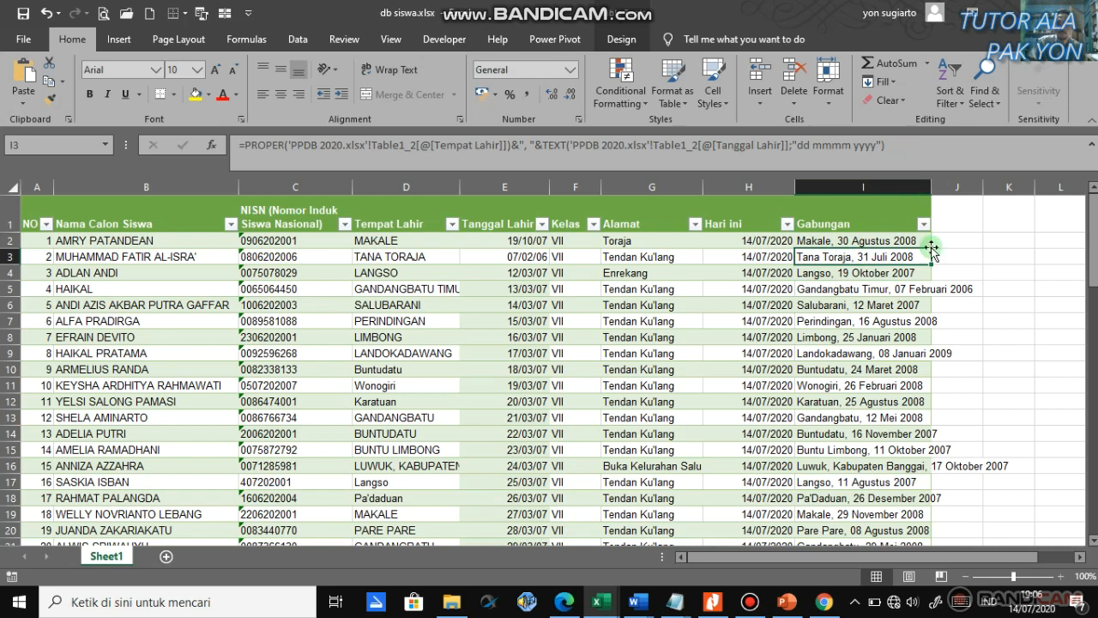
pyautogui.click(817, 240)
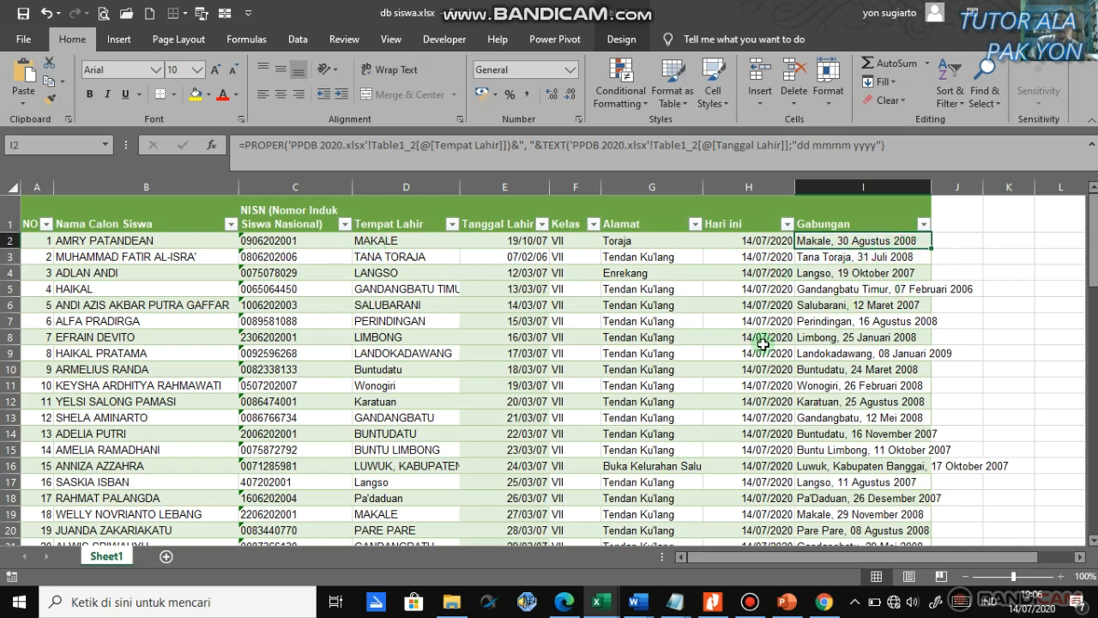
# Step: Switch back to template surat.docx in Word and insert the Hari ini merge field after "Salubarani," from the wizard's letter-writing step
pyautogui.click(637, 601)
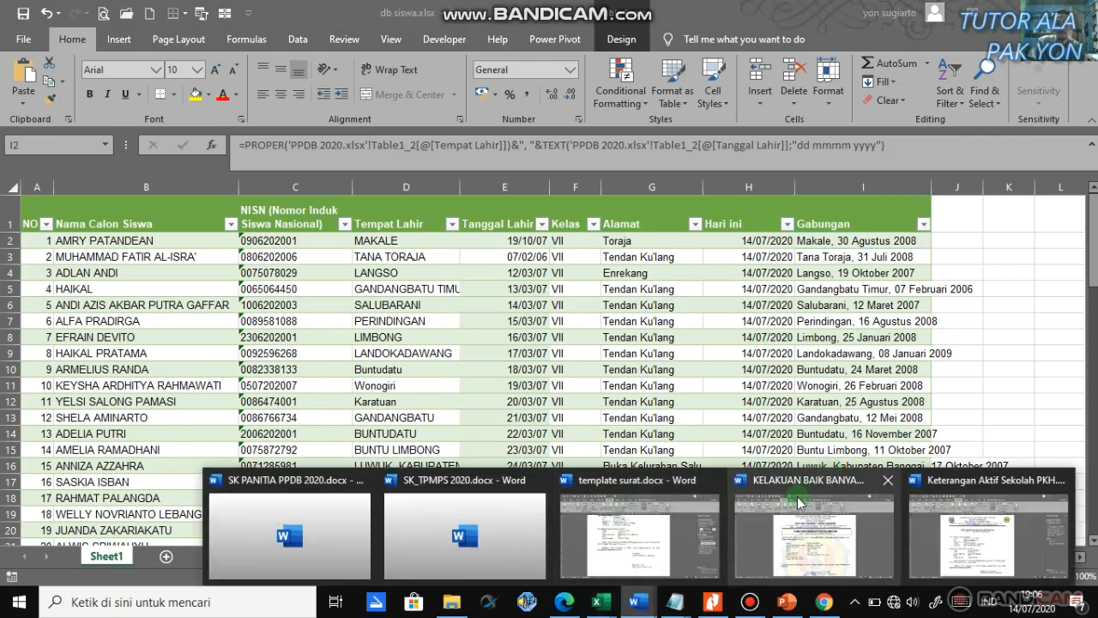
pyautogui.click(631, 530)
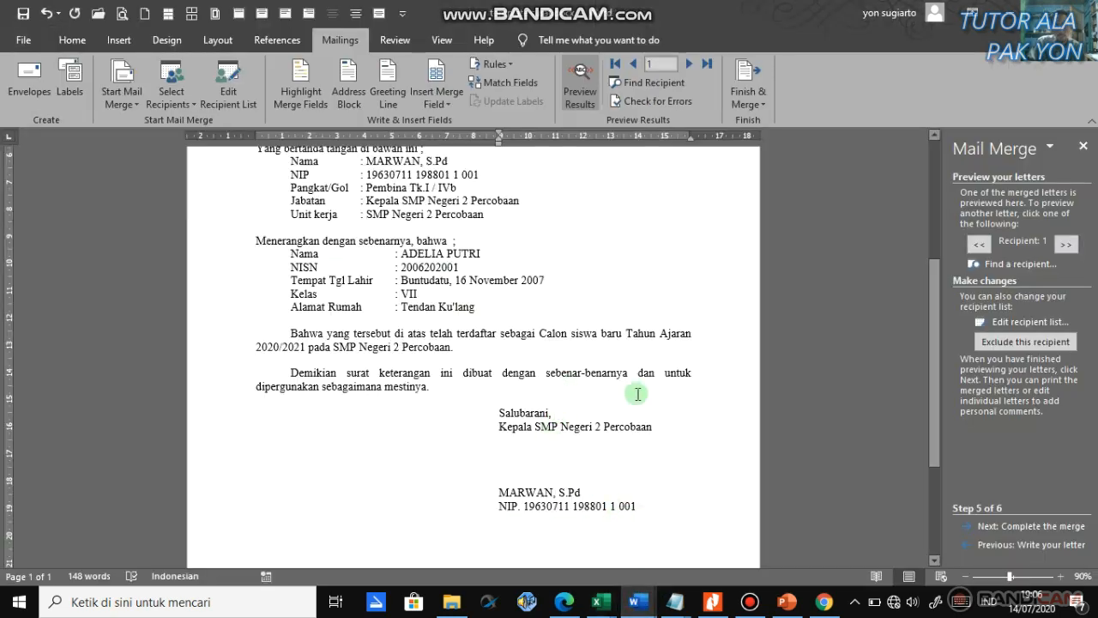
pyautogui.scroll(1, 635, 395)
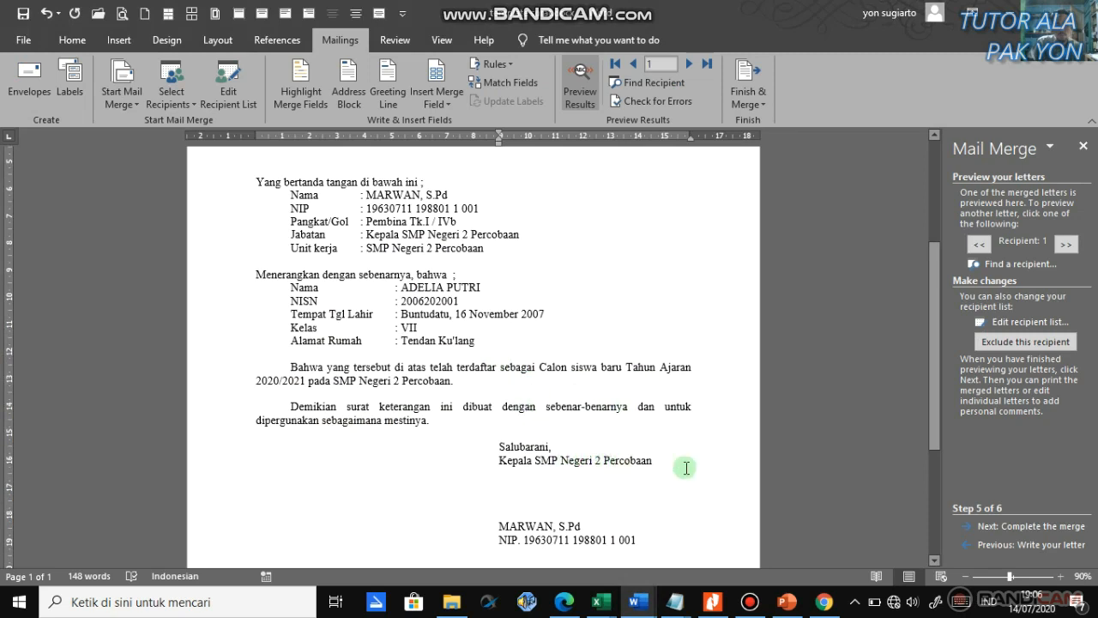
pyautogui.click(986, 543)
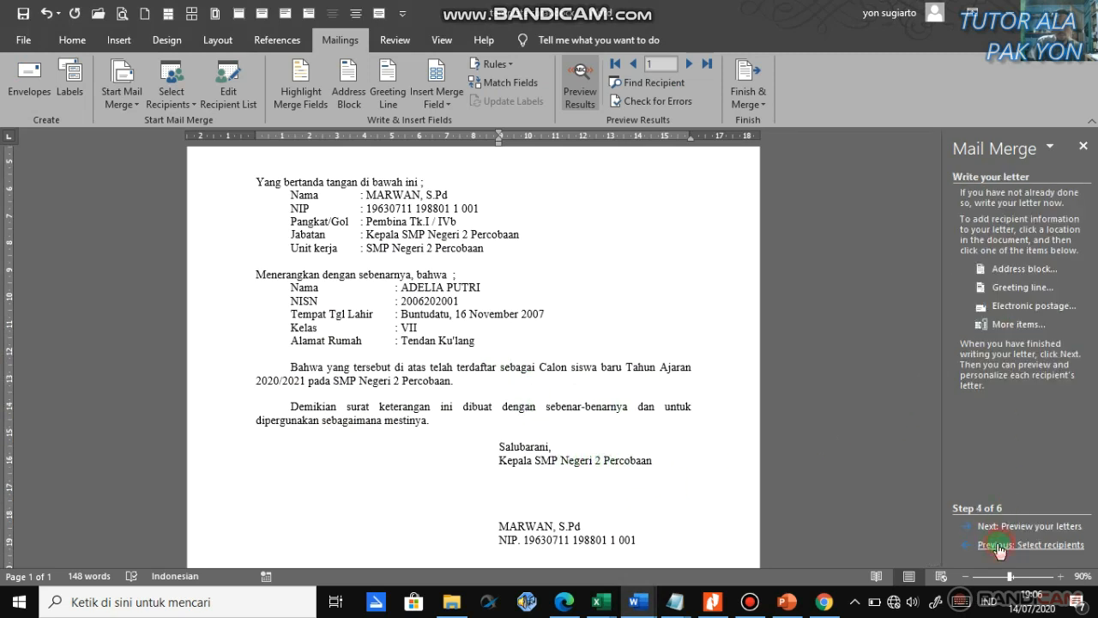
pyautogui.click(1019, 324)
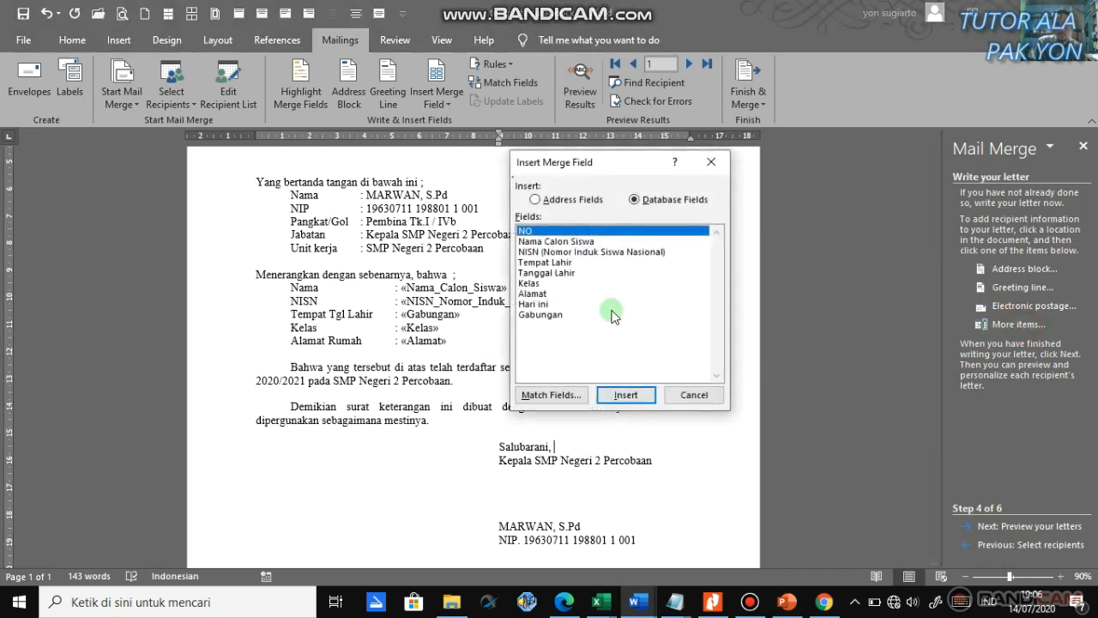
pyautogui.click(540, 304)
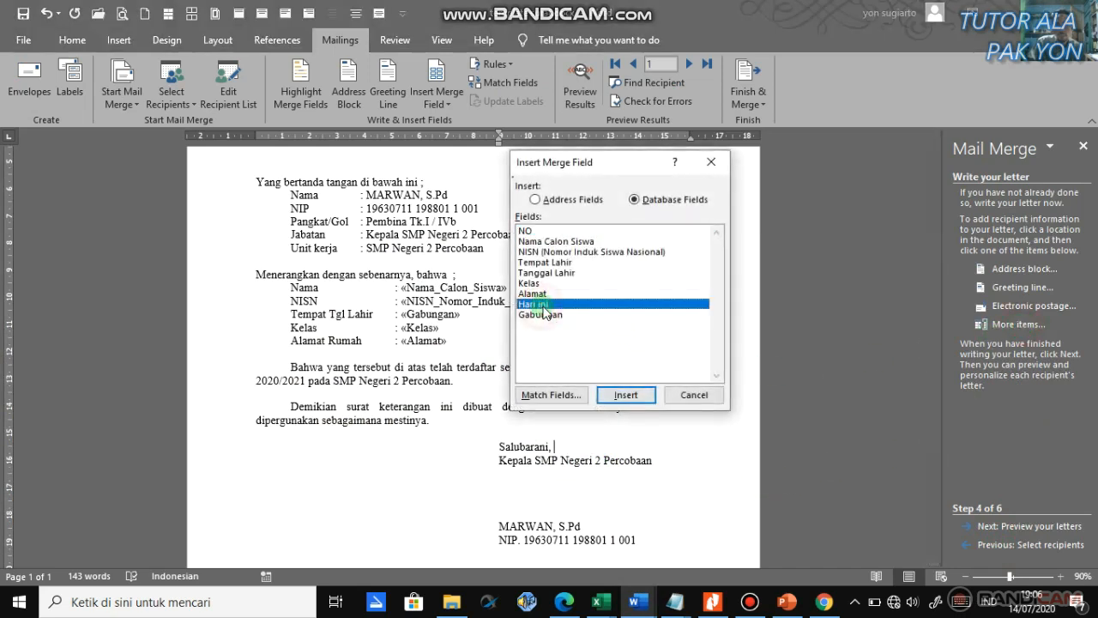
pyautogui.click(626, 395)
pyautogui.click(693, 395)
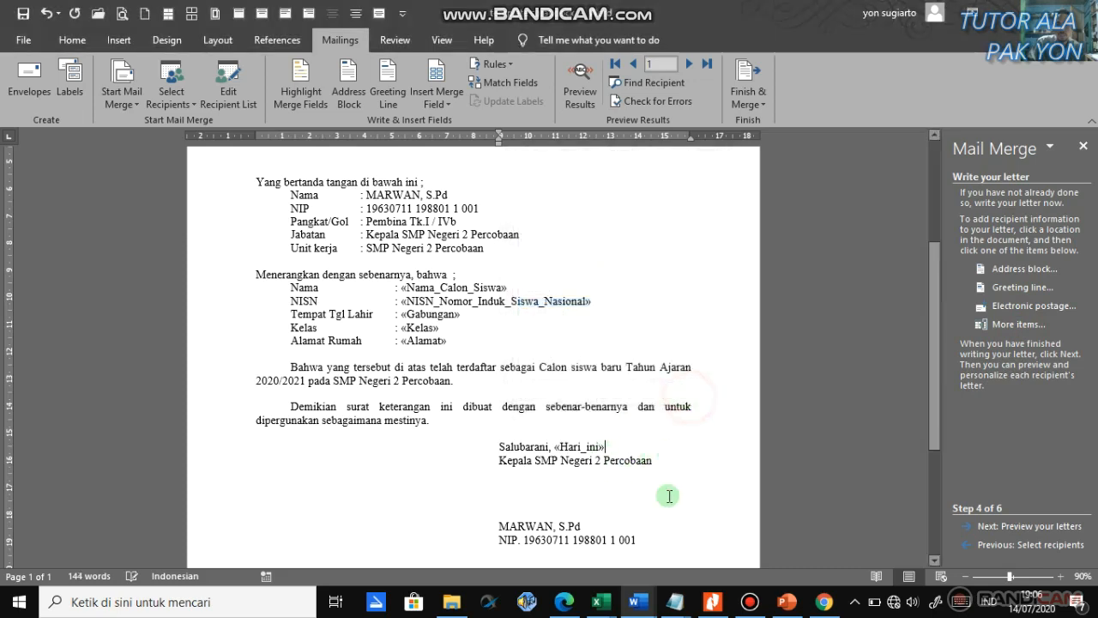
# Step: Check the Hari ini column heading in db siswa.xlsx in Excel, and return to the Word letter template
pyautogui.moveTo(600, 602)
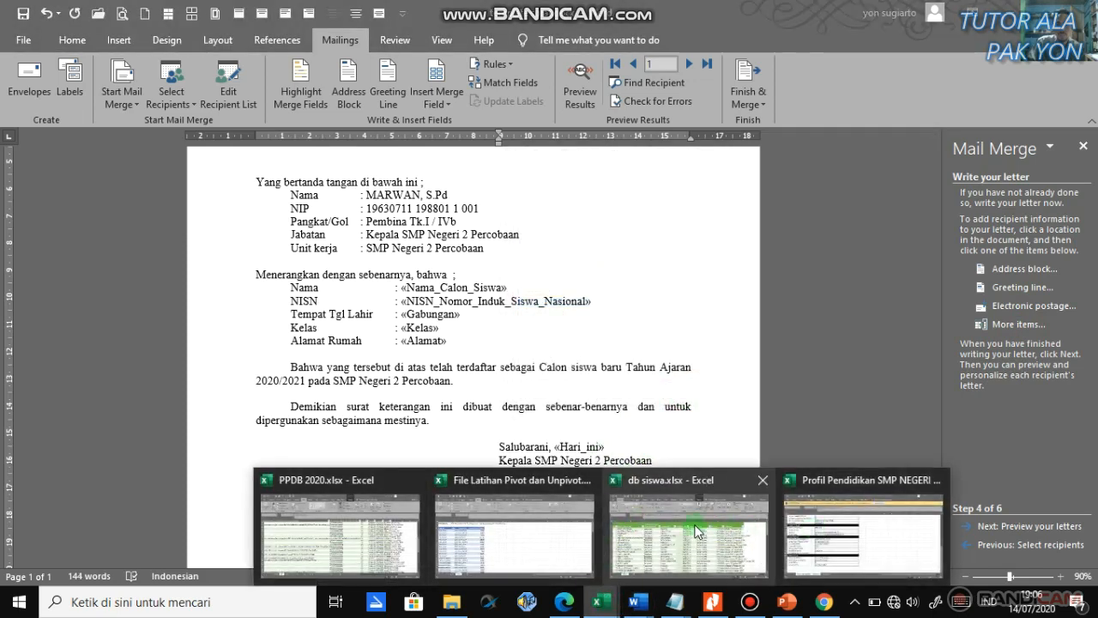
pyautogui.click(696, 531)
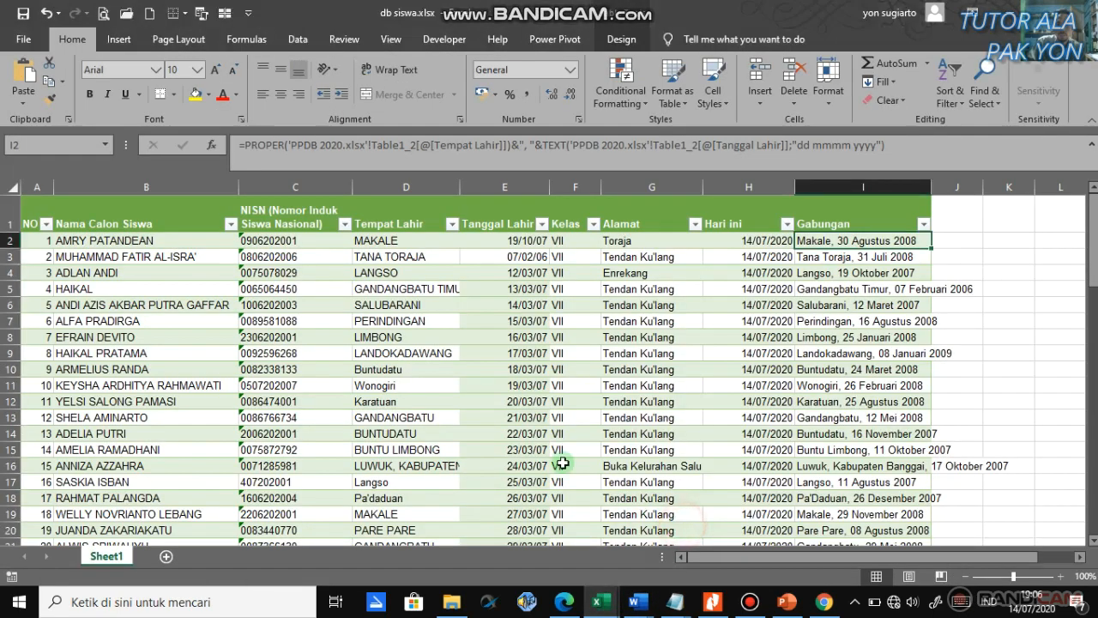
pyautogui.click(727, 225)
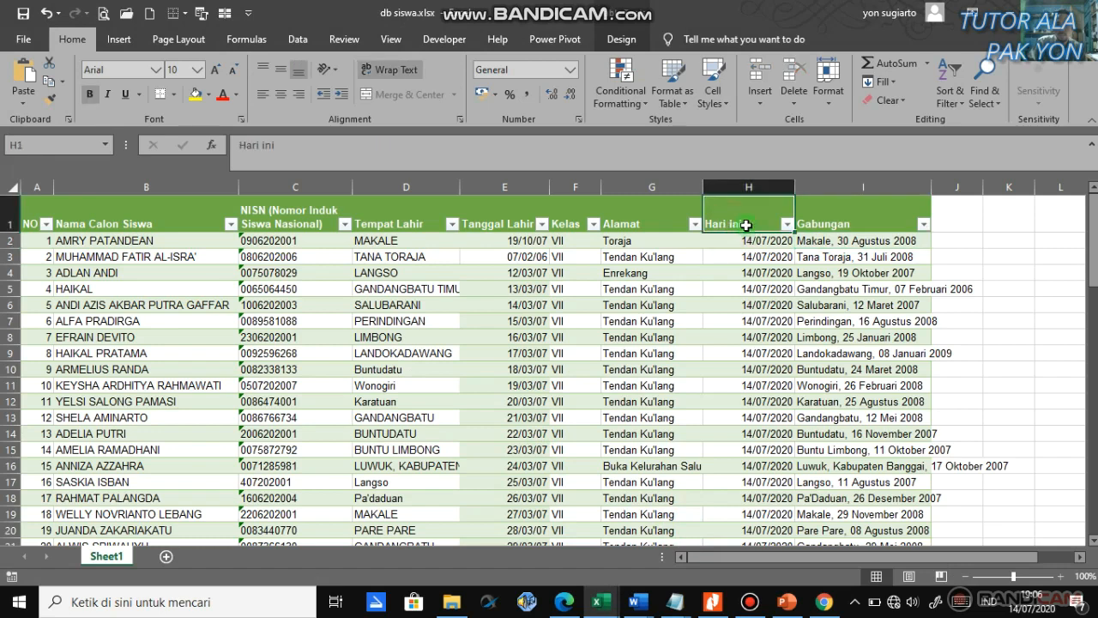
pyautogui.click(635, 601)
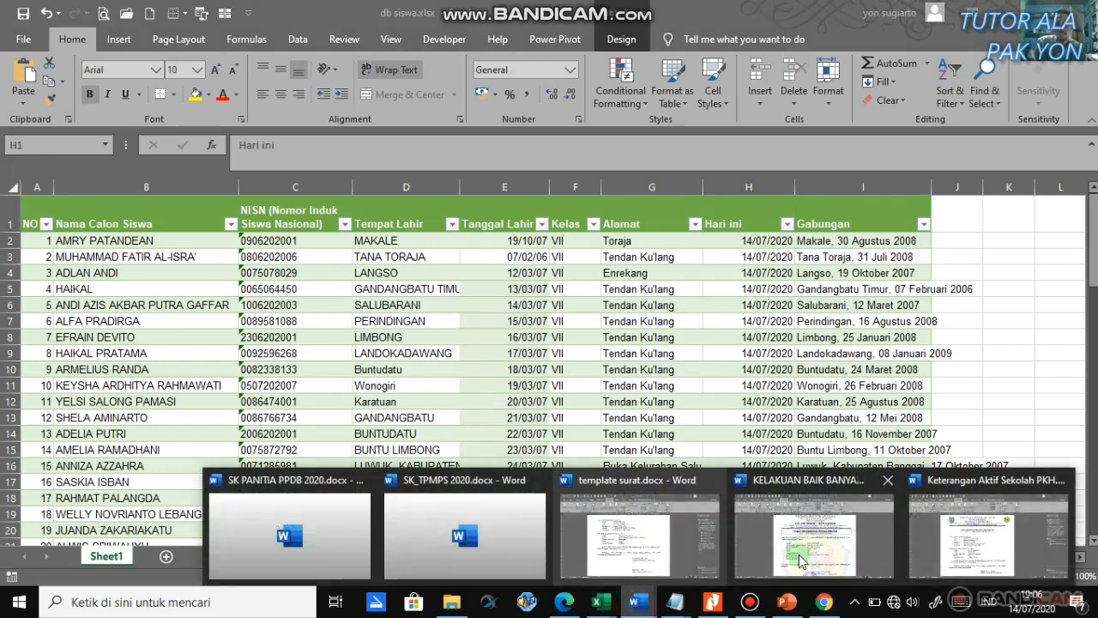
pyautogui.click(667, 528)
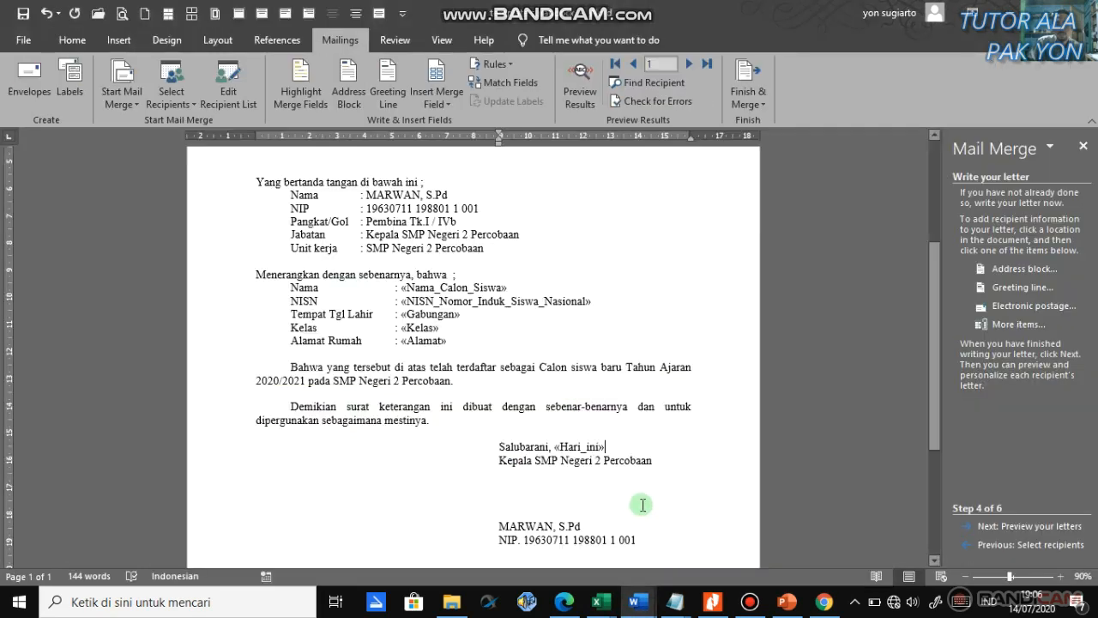
# Step: Preview the merged letters and change the signature date after "Salubarani," to a Date field in dd MMMM yyyy format
pyautogui.click(1008, 526)
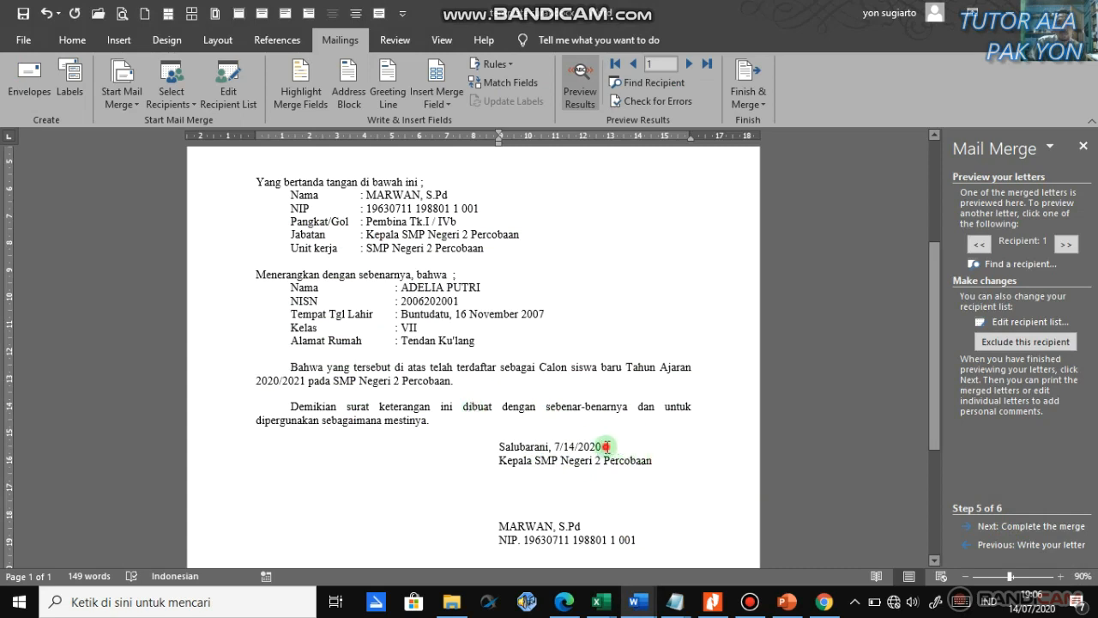
pyautogui.moveTo(606, 446); pyautogui.dragTo(556, 445)
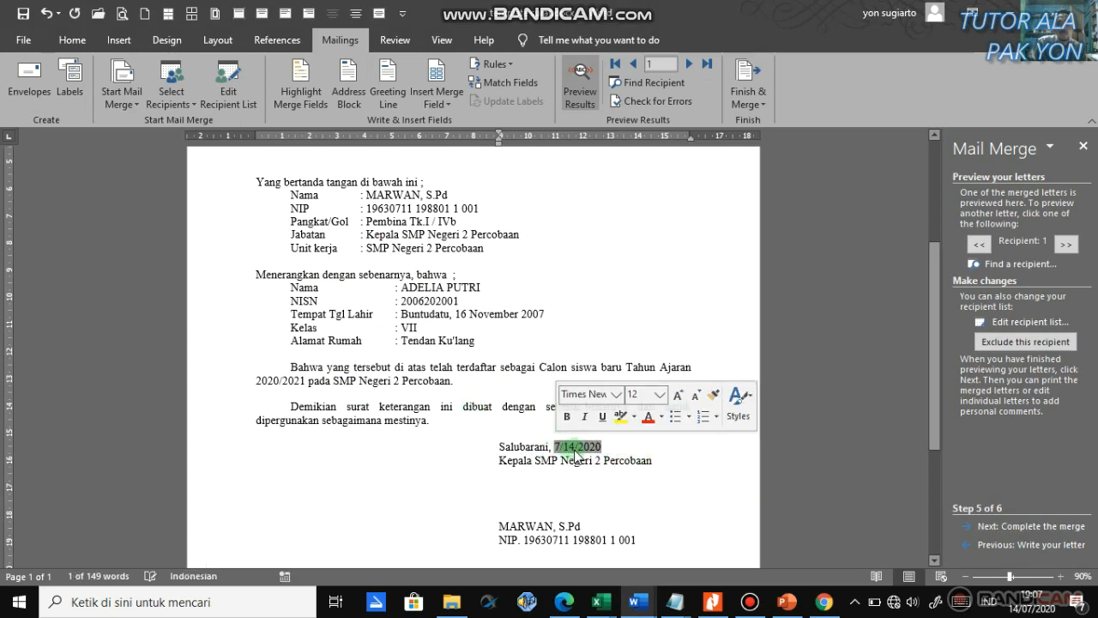
pyautogui.rightClick(576, 451)
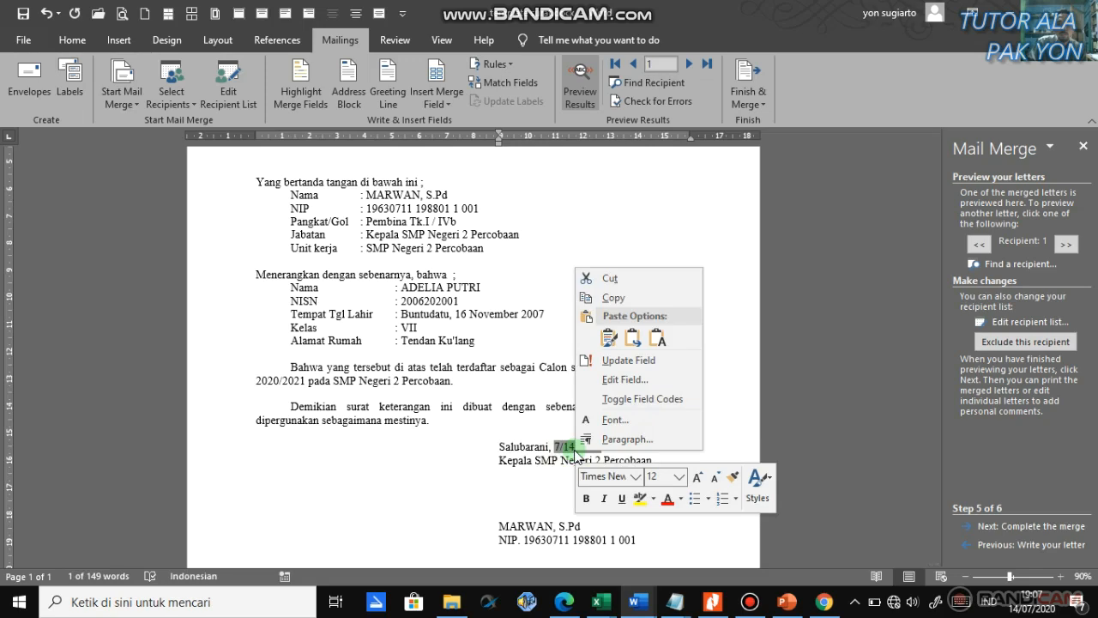
pyautogui.click(629, 379)
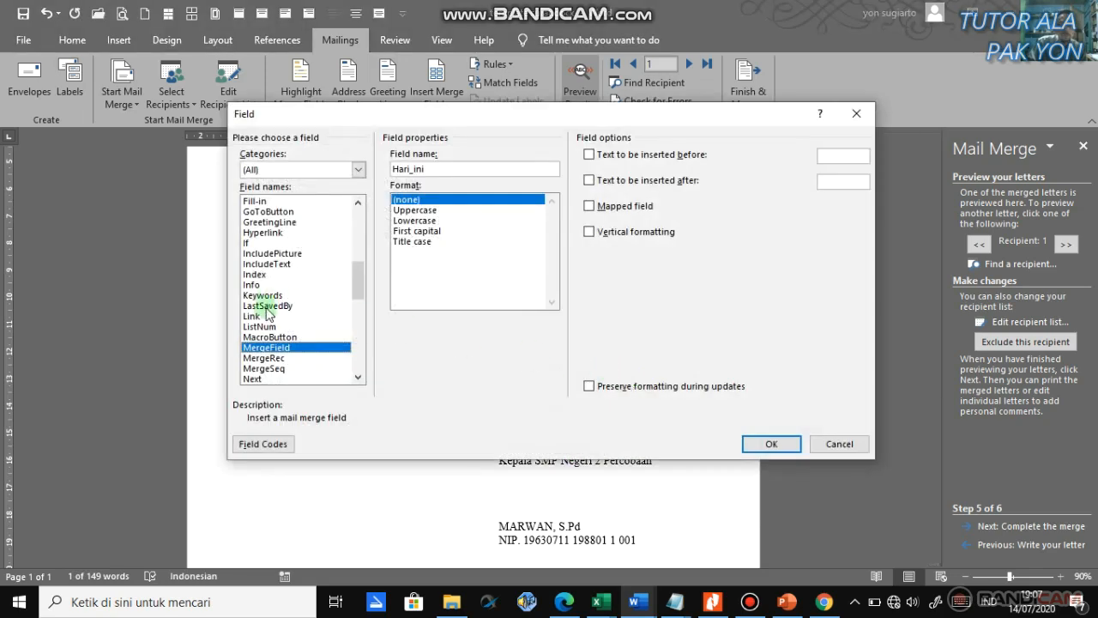
pyautogui.scroll(-3, 289, 308)
pyautogui.scroll(-2, 289, 321)
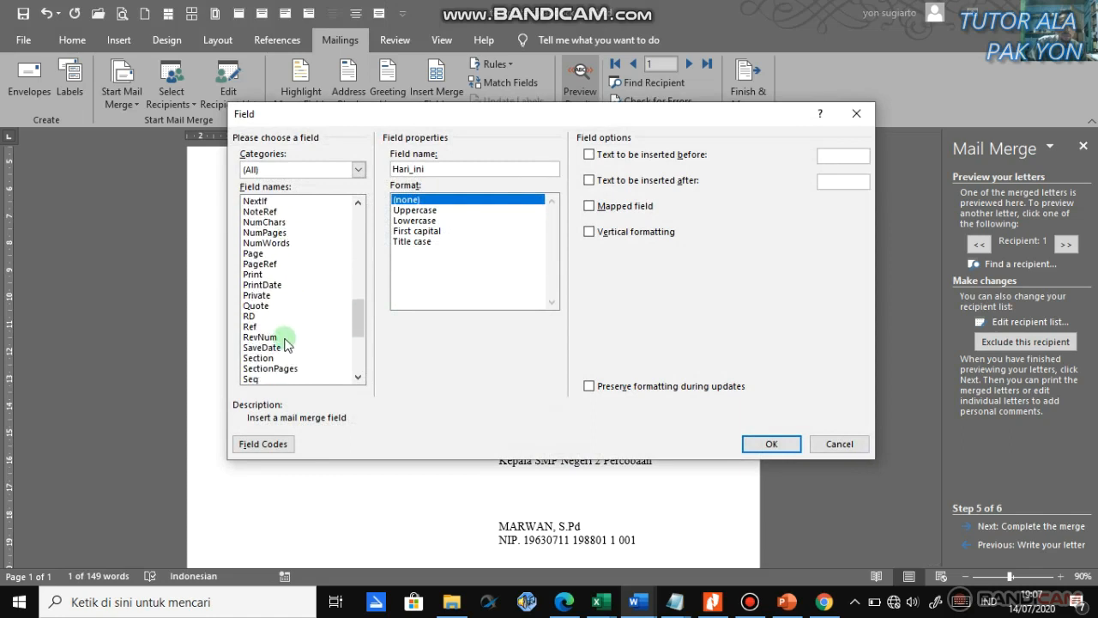
pyautogui.scroll(6, 287, 339)
pyautogui.scroll(4, 286, 345)
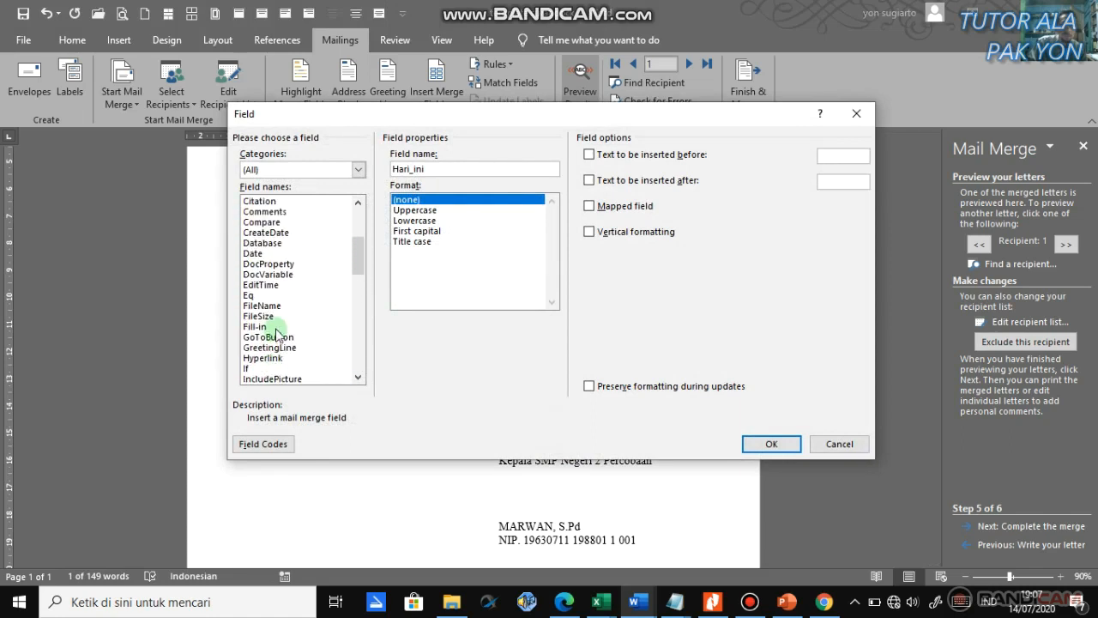
pyautogui.scroll(5, 269, 317)
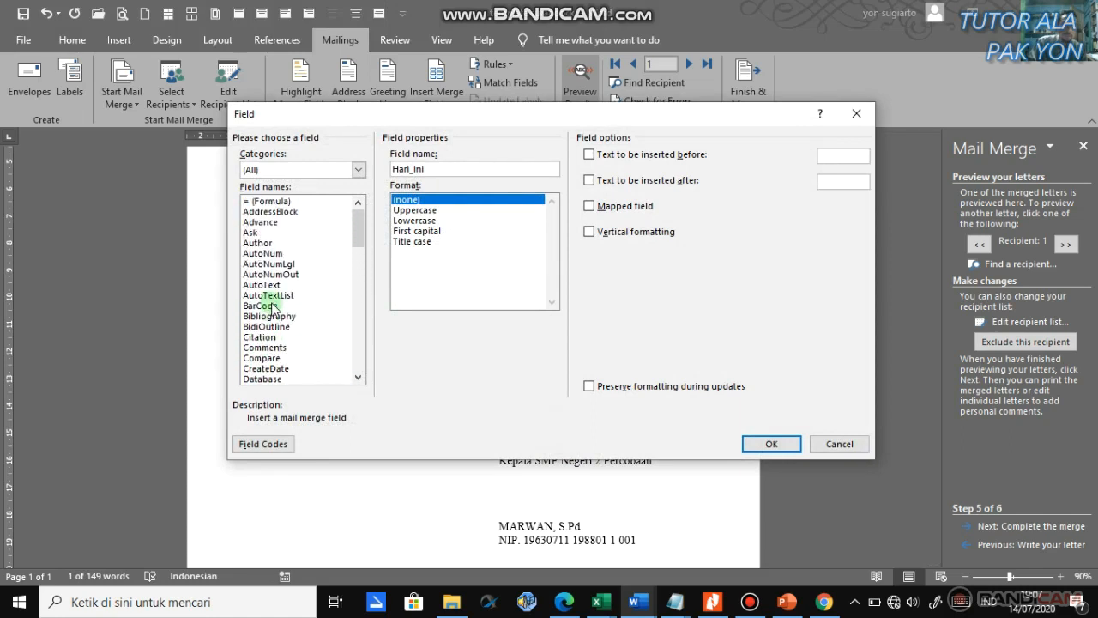
pyautogui.scroll(-3, 276, 306)
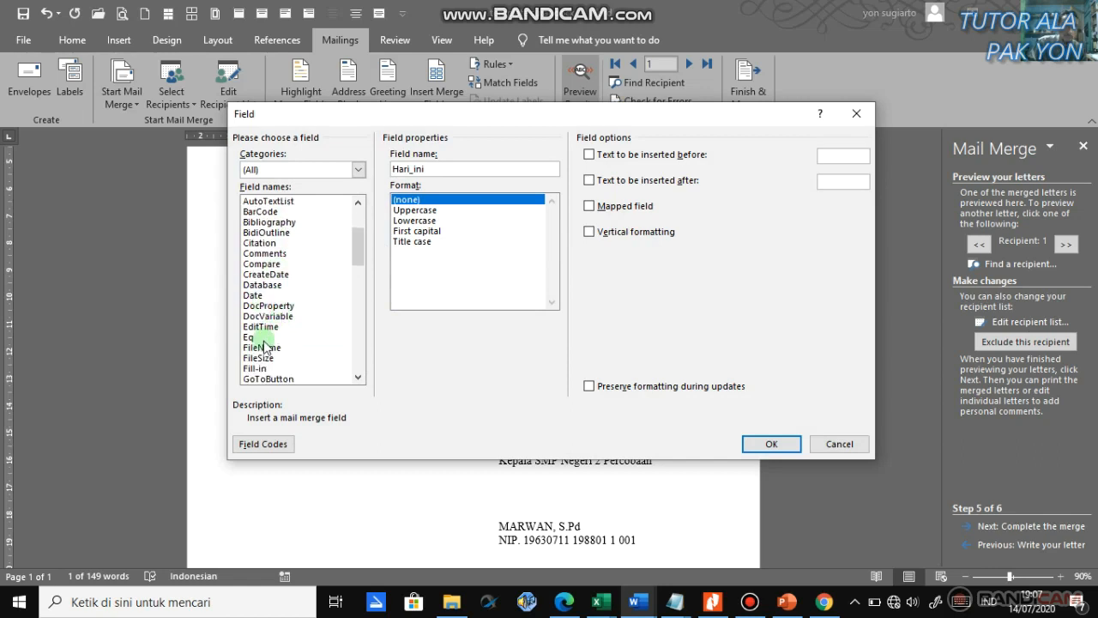
pyautogui.scroll(-3, 265, 326)
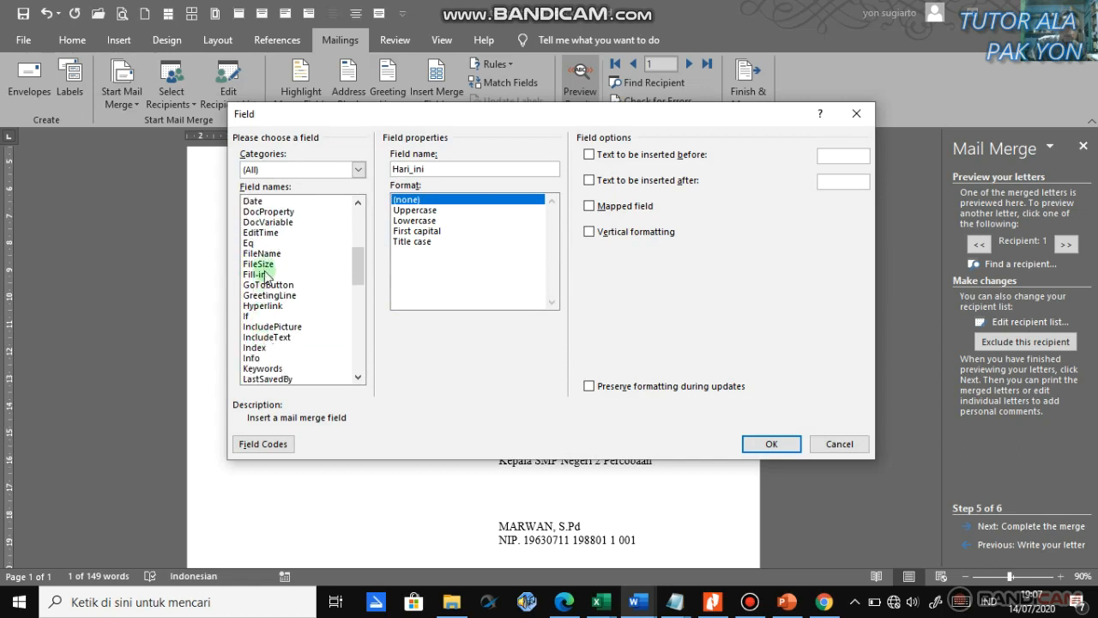
pyautogui.scroll(1, 262, 283)
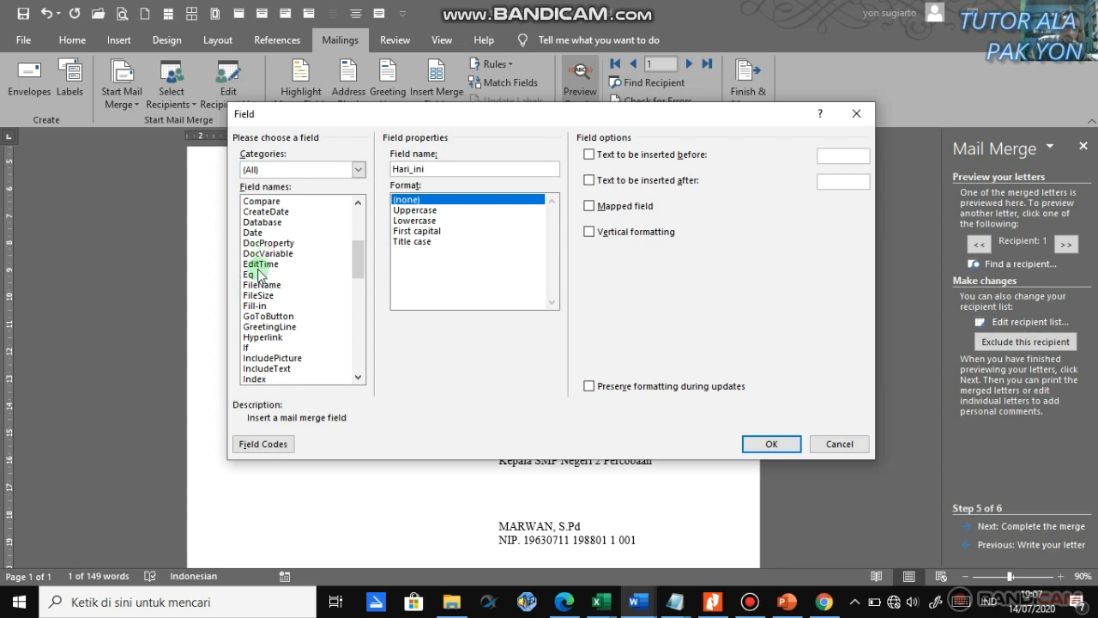
pyautogui.click(253, 233)
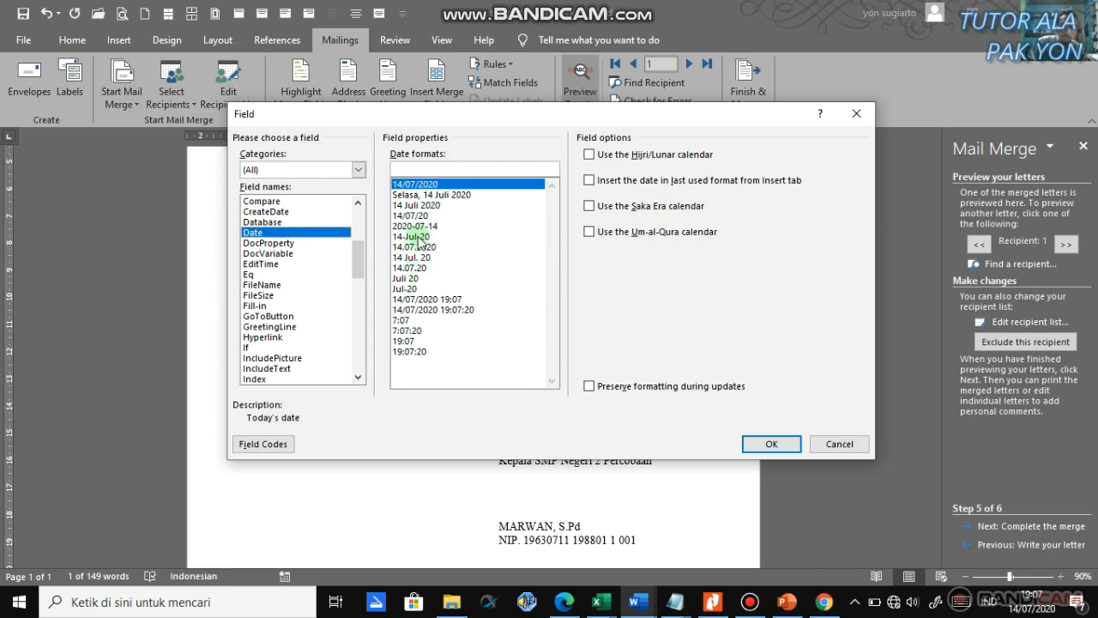
pyautogui.click(415, 207)
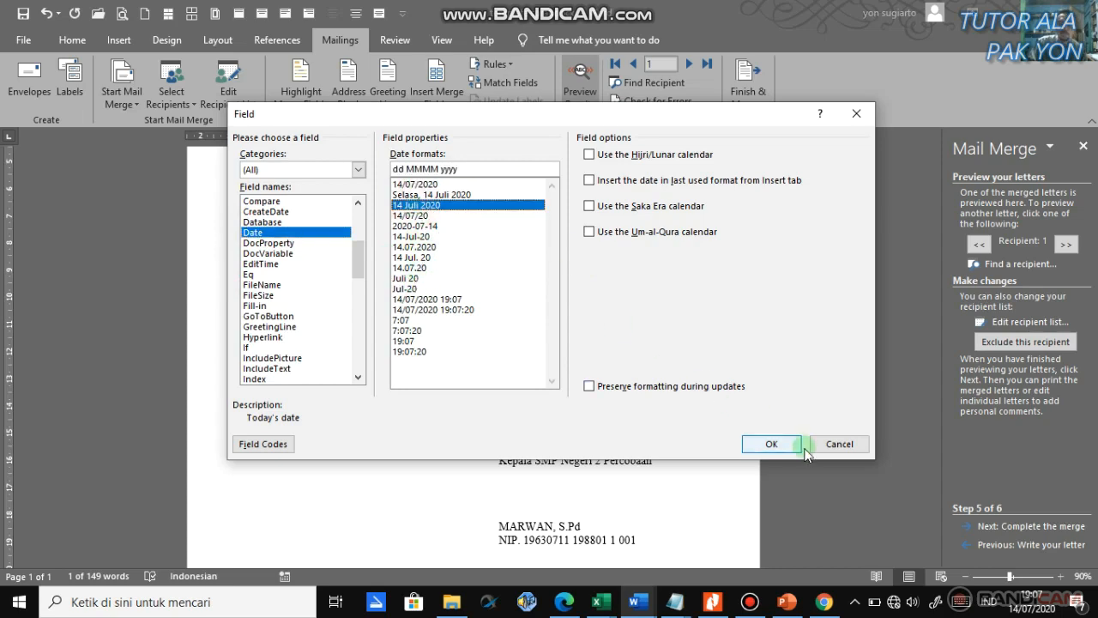
pyautogui.click(771, 444)
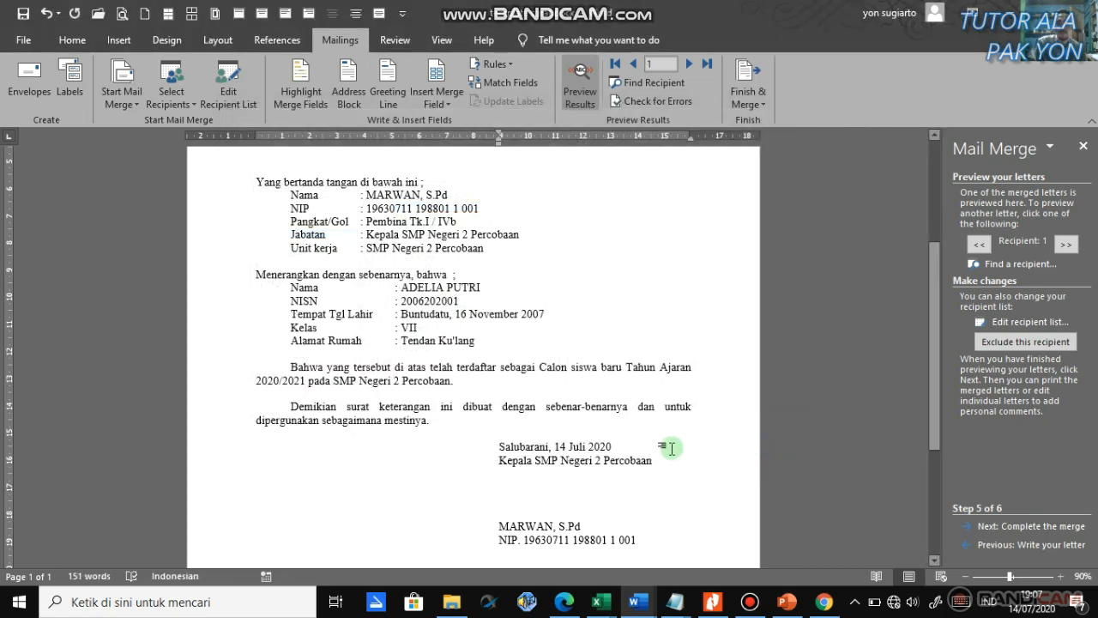
pyautogui.click(627, 494)
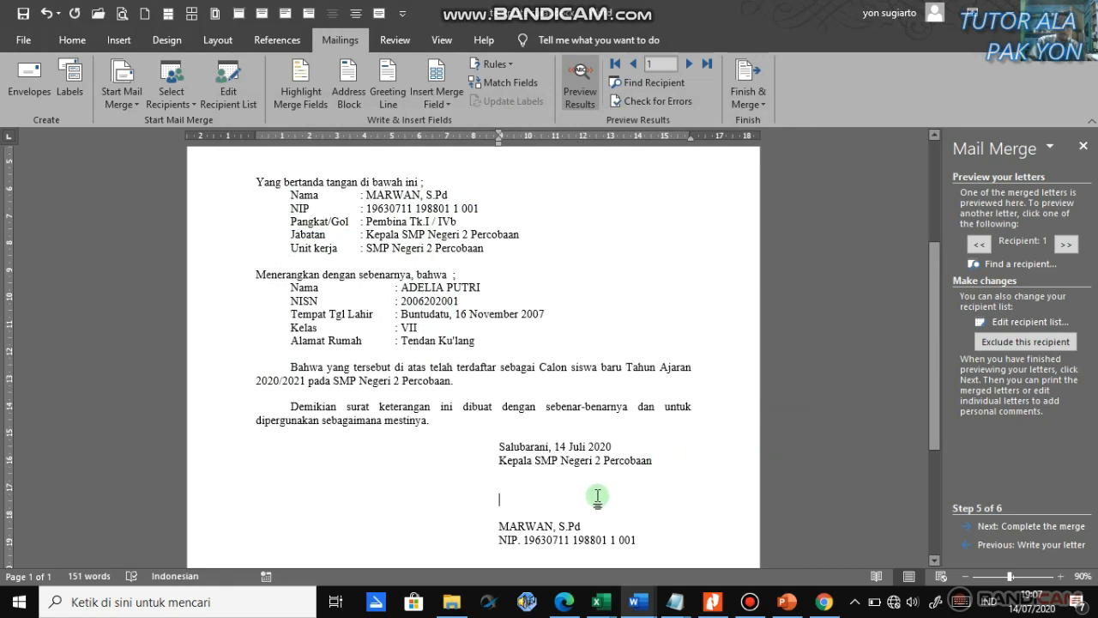
# Step: Check the previewed letter down to the signature block and advance the wizard to Complete the merge
pyautogui.scroll(-3, 592, 493)
pyautogui.scroll(4, 737, 504)
pyautogui.scroll(-1, 879, 510)
pyautogui.scroll(-4, 880, 509)
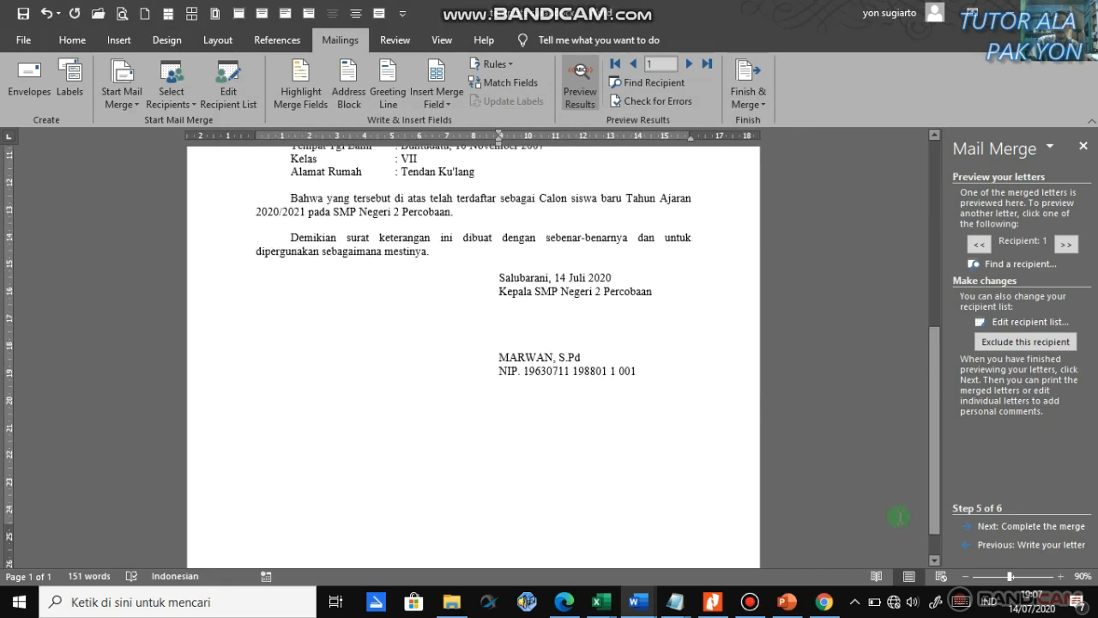
pyautogui.click(1038, 527)
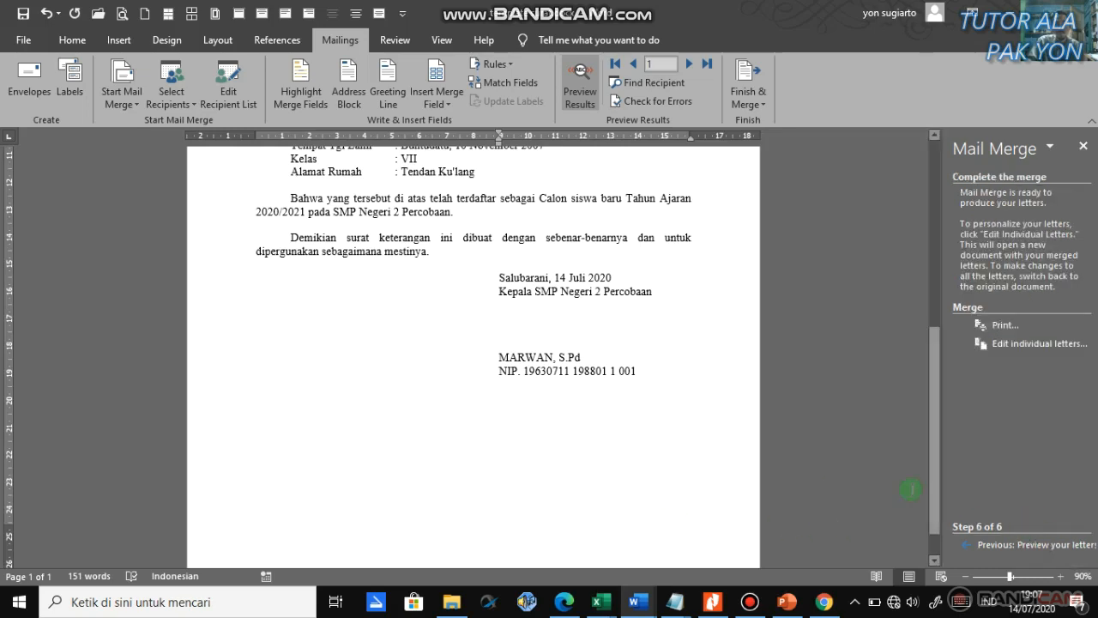
# Step: Examine the completed letter from letterhead to signature block, and view the Merge to Printer options without printing
pyautogui.scroll(8, 623, 449)
pyautogui.scroll(-8, 625, 467)
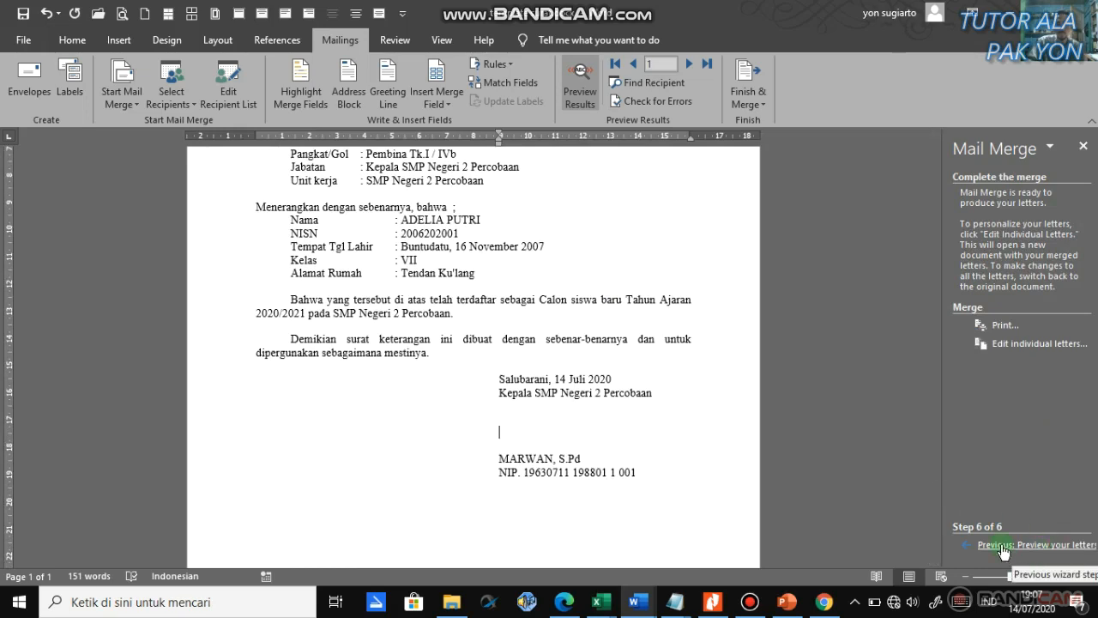
pyautogui.scroll(4, 583, 348)
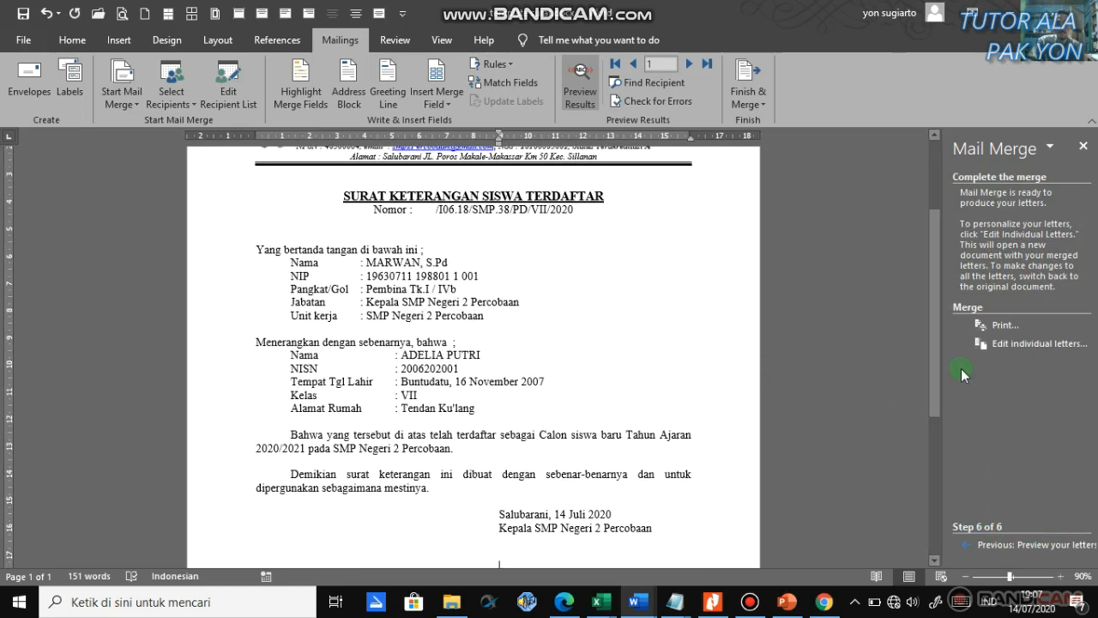
pyautogui.scroll(-7, 712, 356)
pyautogui.scroll(13, 669, 377)
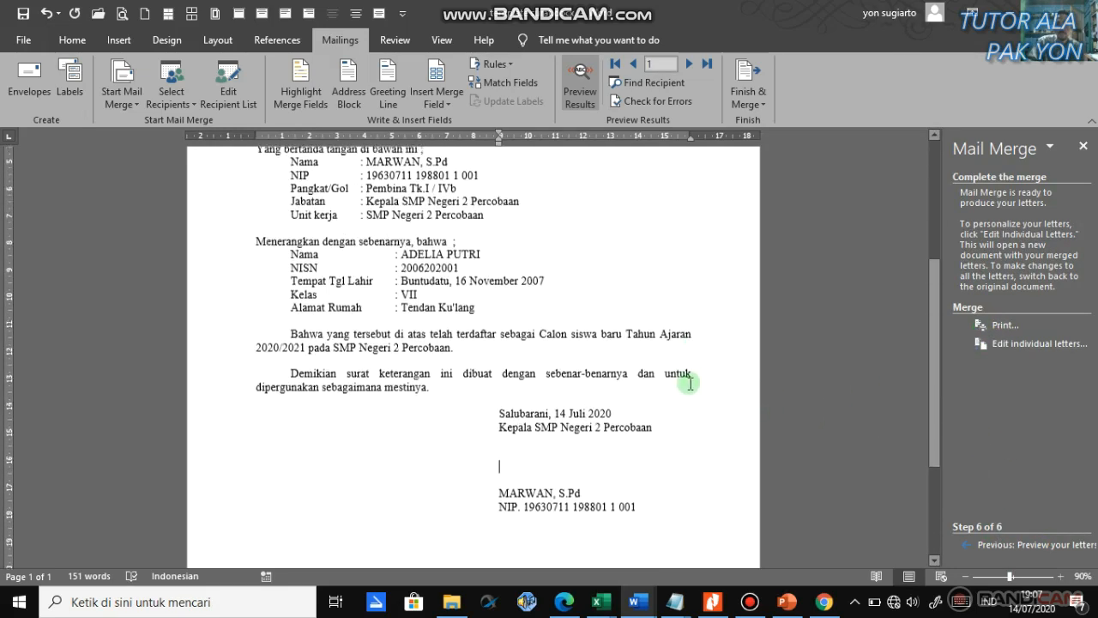
pyautogui.scroll(-5, 500, 380)
pyautogui.scroll(-4, 506, 412)
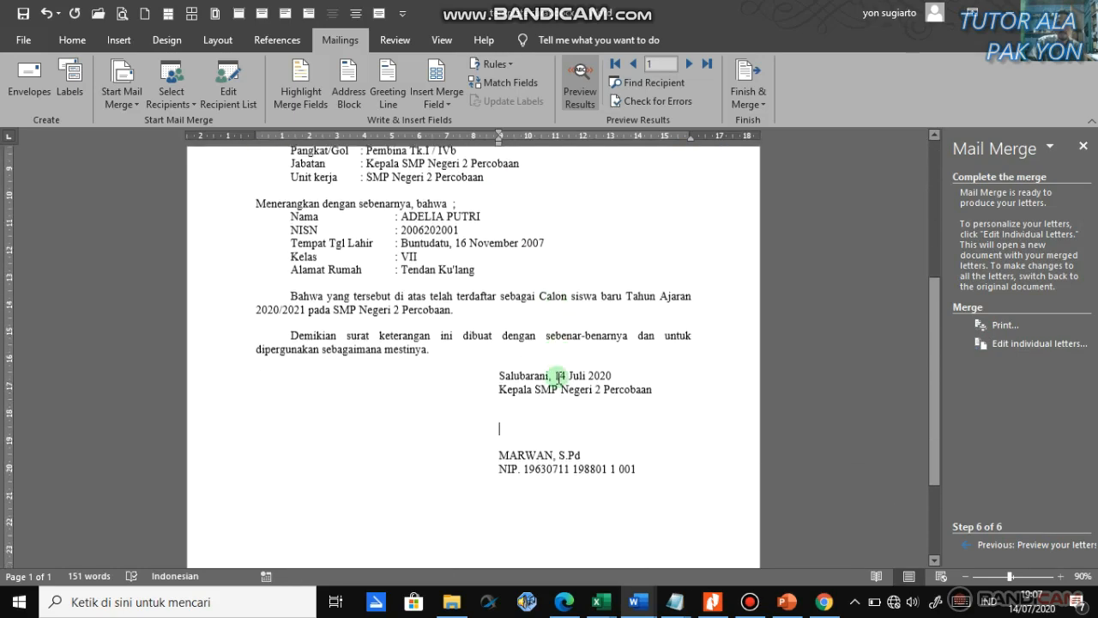
pyautogui.scroll(6, 569, 363)
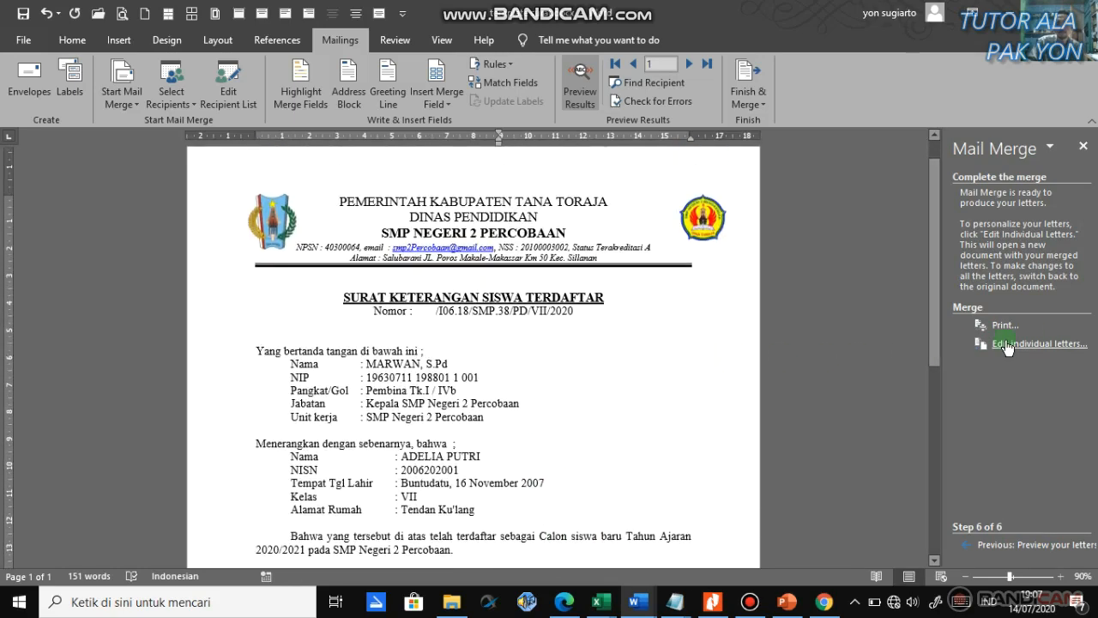
pyautogui.click(1000, 326)
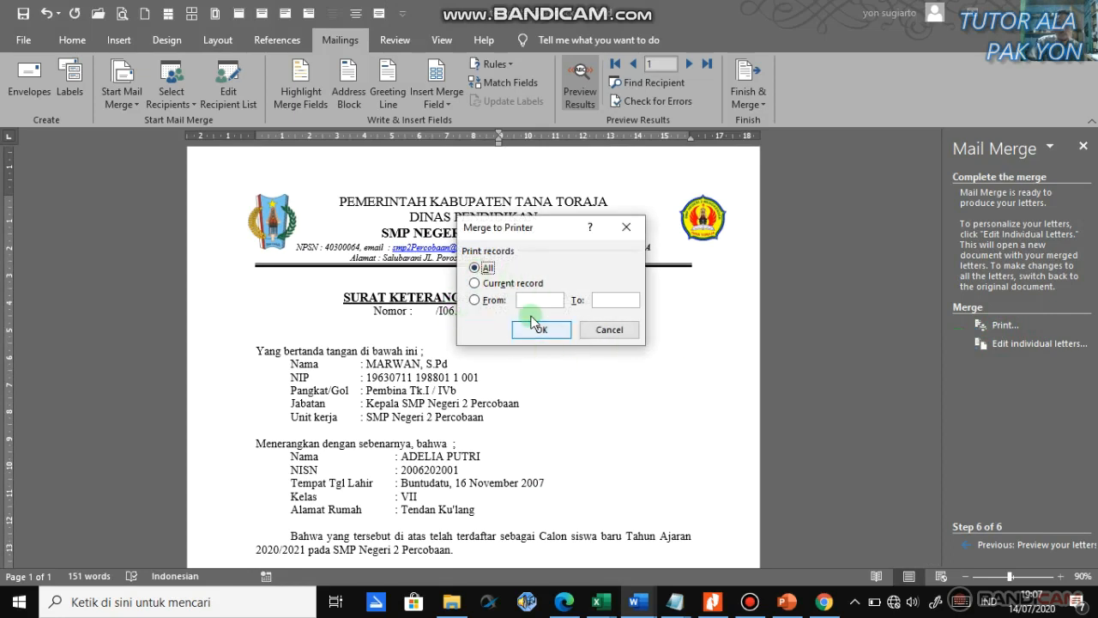
pyautogui.click(619, 334)
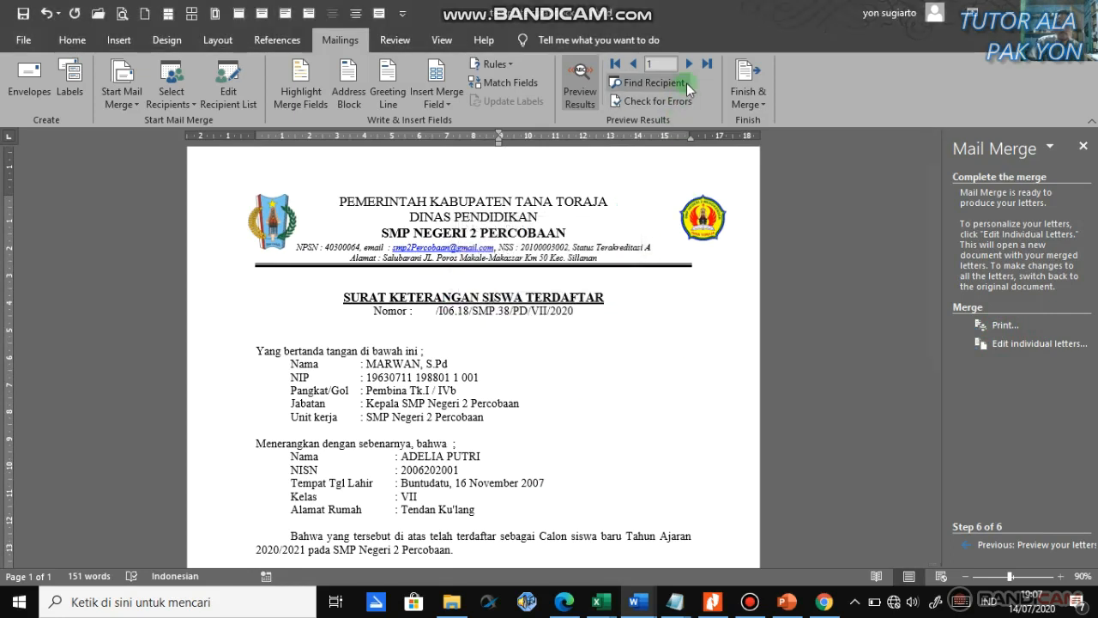
# Step: Preview the last recipient's letter and browse backwards through the records to record 65
pyautogui.click(707, 65)
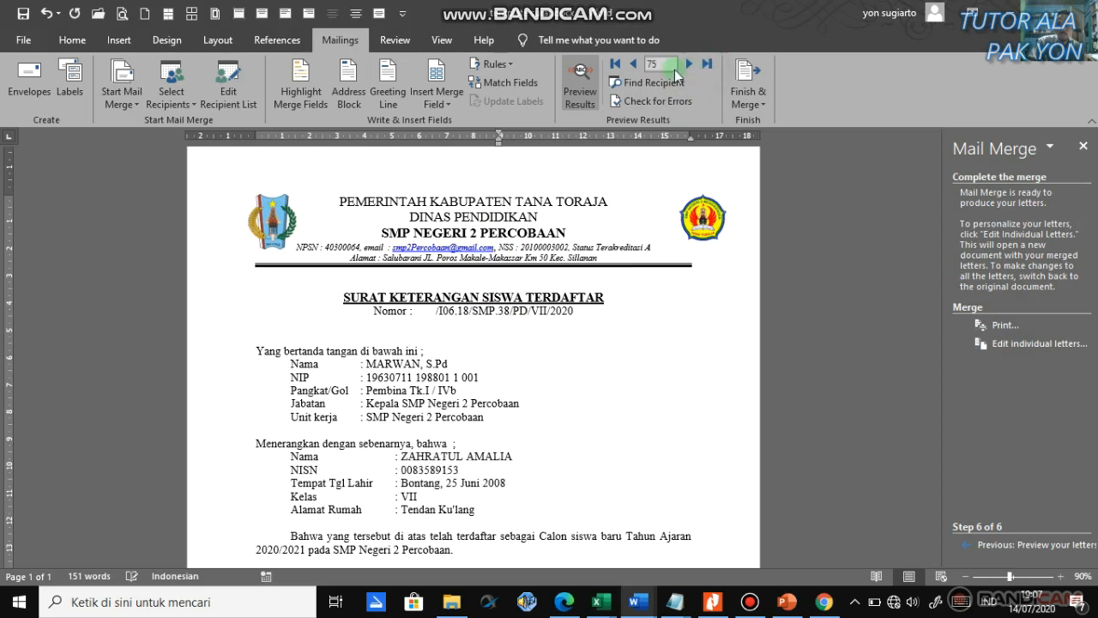
pyautogui.click(631, 65)
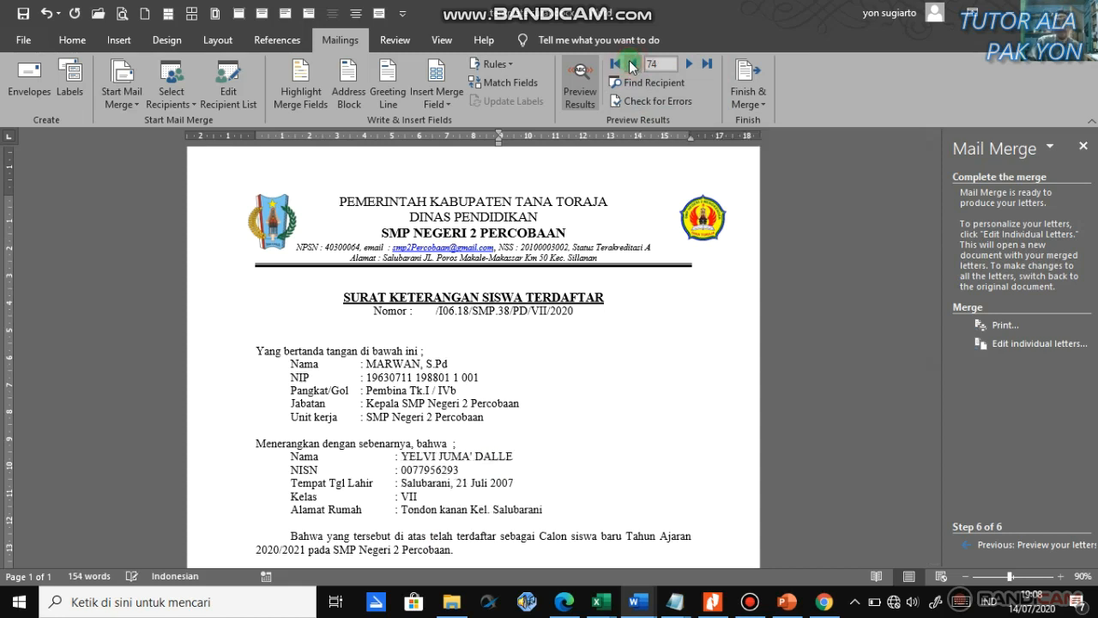
pyautogui.click(632, 65)
pyautogui.click(631, 65)
pyautogui.click(632, 65)
pyautogui.click(632, 66)
pyautogui.click(631, 65)
pyautogui.click(631, 65)
pyautogui.click(631, 65)
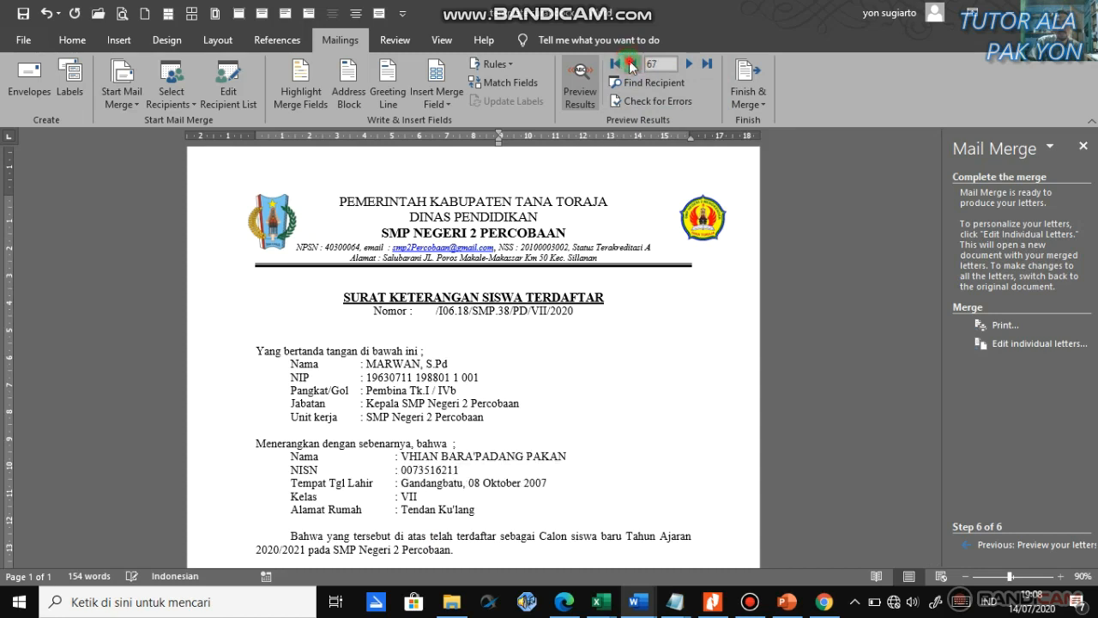
pyautogui.click(632, 65)
pyautogui.click(632, 65)
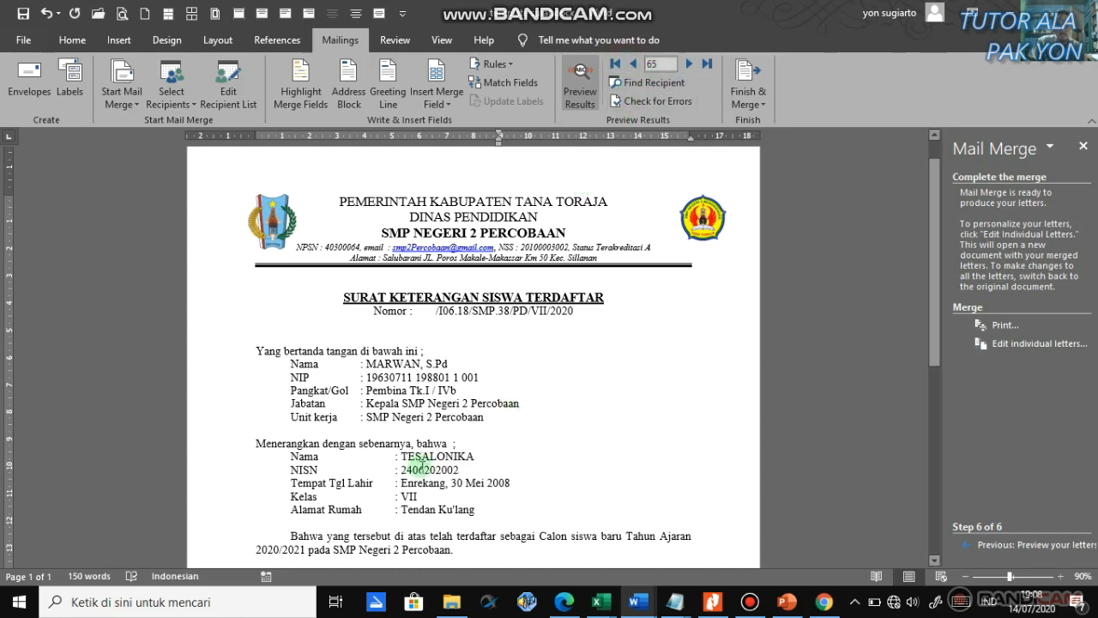
pyautogui.scroll(-2, 422, 467)
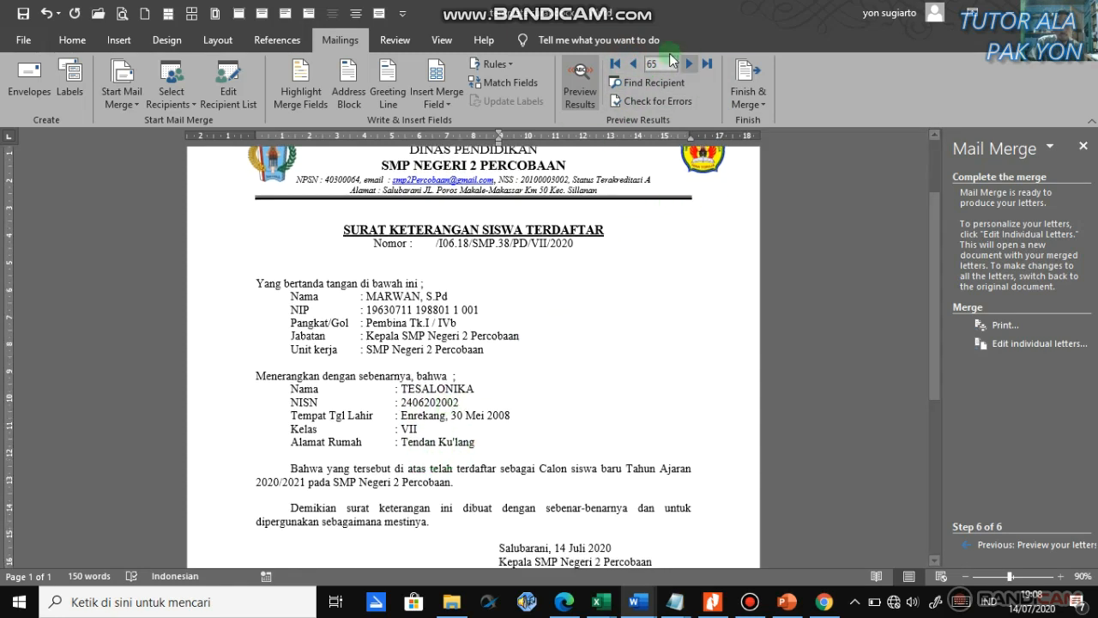
# Step: Return to the first recipient, browse forward to record 20, and review the whole letter for record 19
pyautogui.click(615, 64)
pyautogui.click(689, 64)
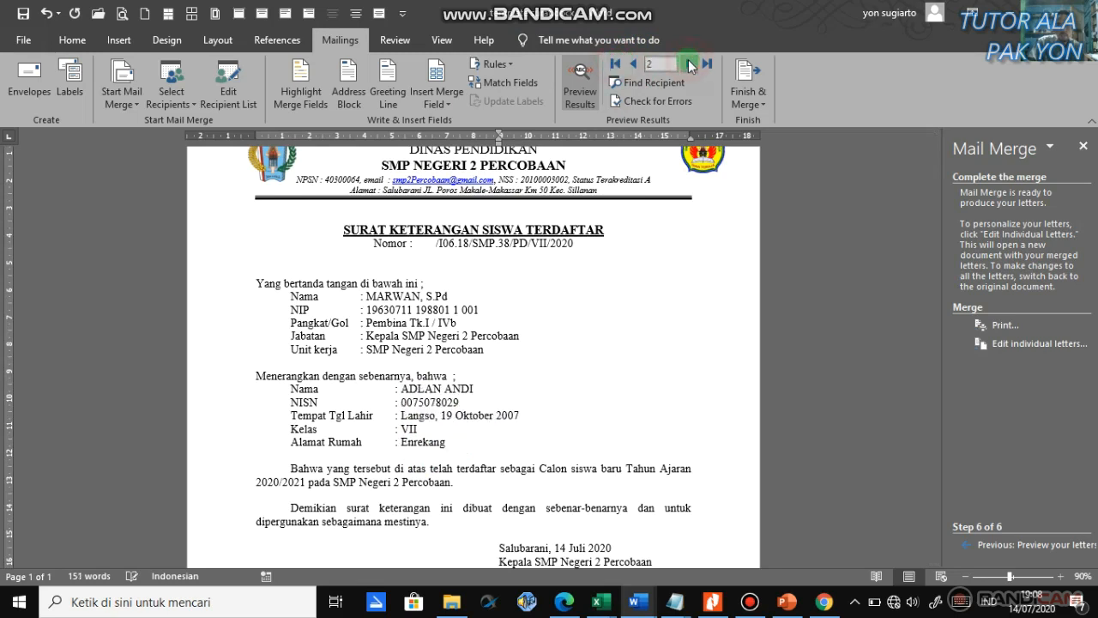
pyautogui.click(690, 64)
pyautogui.click(689, 64)
pyautogui.click(689, 64)
pyautogui.click(689, 65)
pyautogui.click(689, 65)
pyautogui.click(690, 65)
pyautogui.click(689, 64)
pyautogui.click(690, 64)
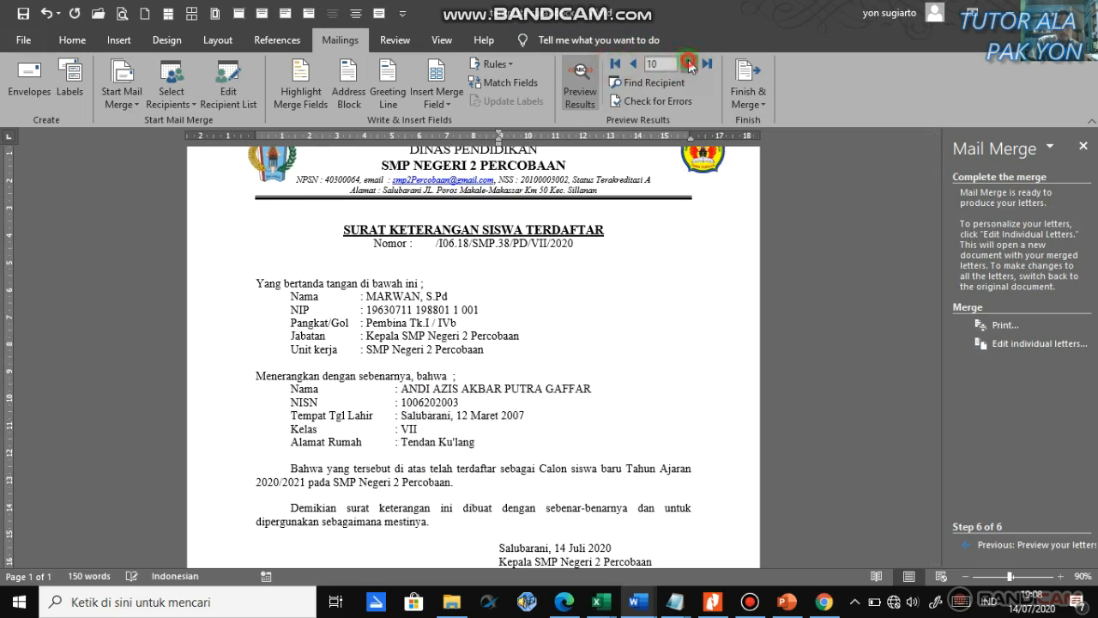
pyautogui.click(690, 64)
pyautogui.click(690, 64)
pyautogui.click(690, 65)
pyautogui.click(690, 64)
pyautogui.click(690, 64)
pyautogui.click(690, 65)
pyautogui.click(690, 64)
pyautogui.click(690, 64)
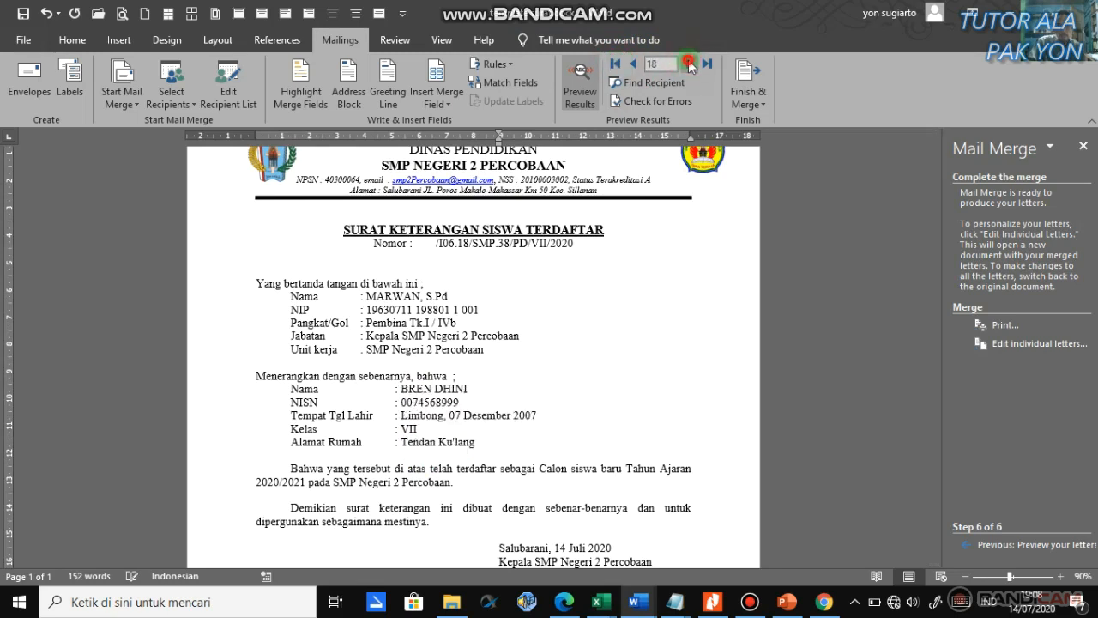
pyautogui.click(690, 64)
pyautogui.click(690, 64)
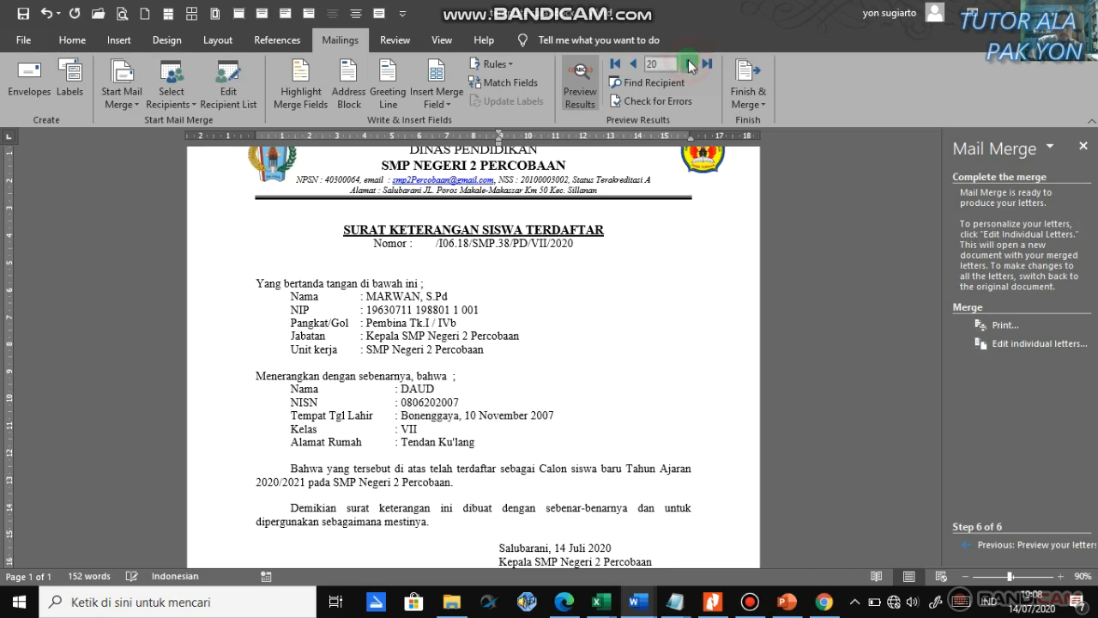
pyautogui.click(632, 68)
pyautogui.scroll(-3, 518, 349)
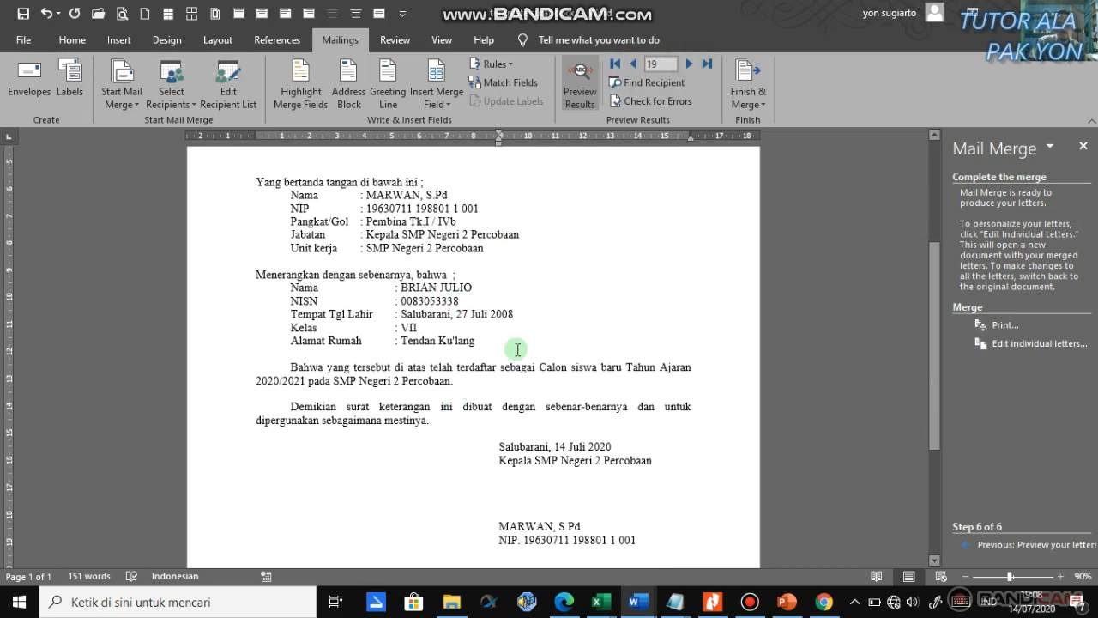
pyautogui.scroll(3, 518, 349)
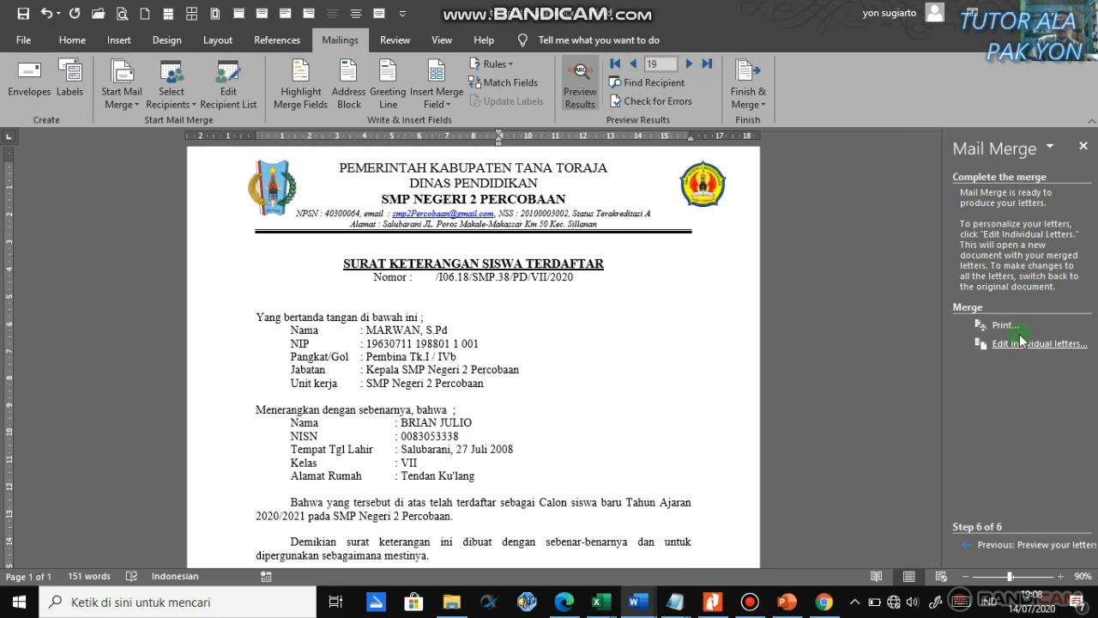
# Step: Examine the From/To record range option for printing the merged letters, and cancel without printing
pyautogui.click(1005, 326)
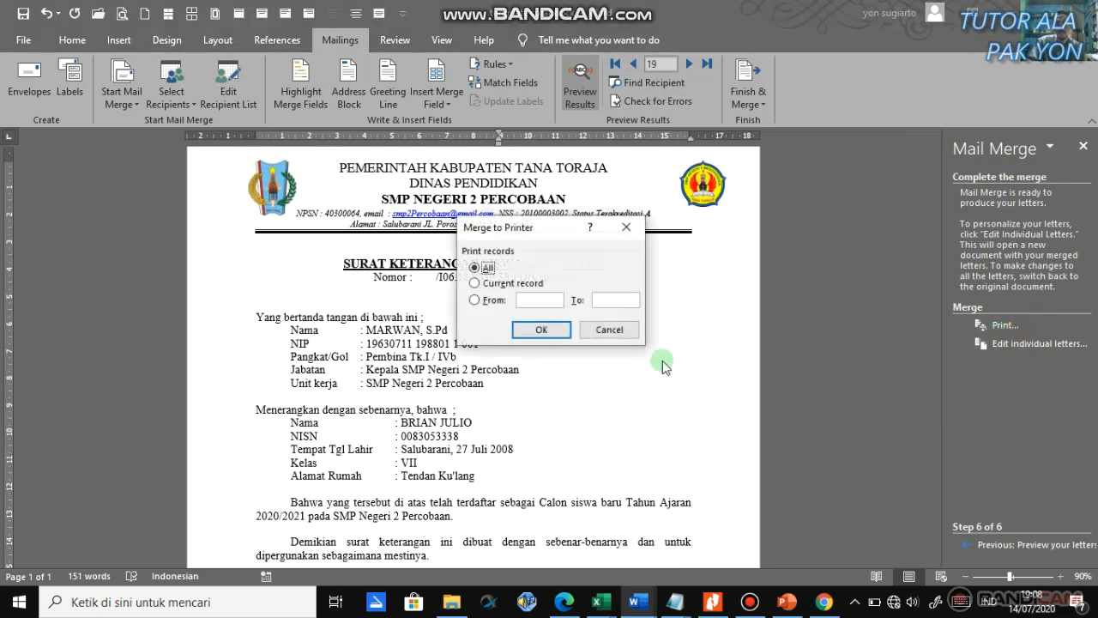
pyautogui.click(475, 300)
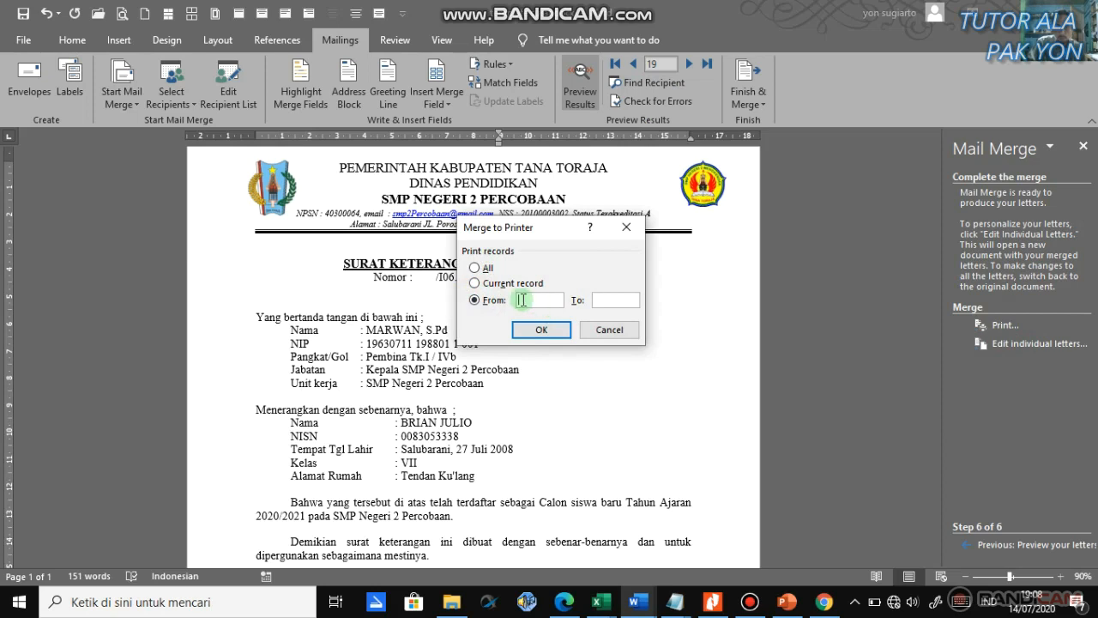
pyautogui.click(610, 330)
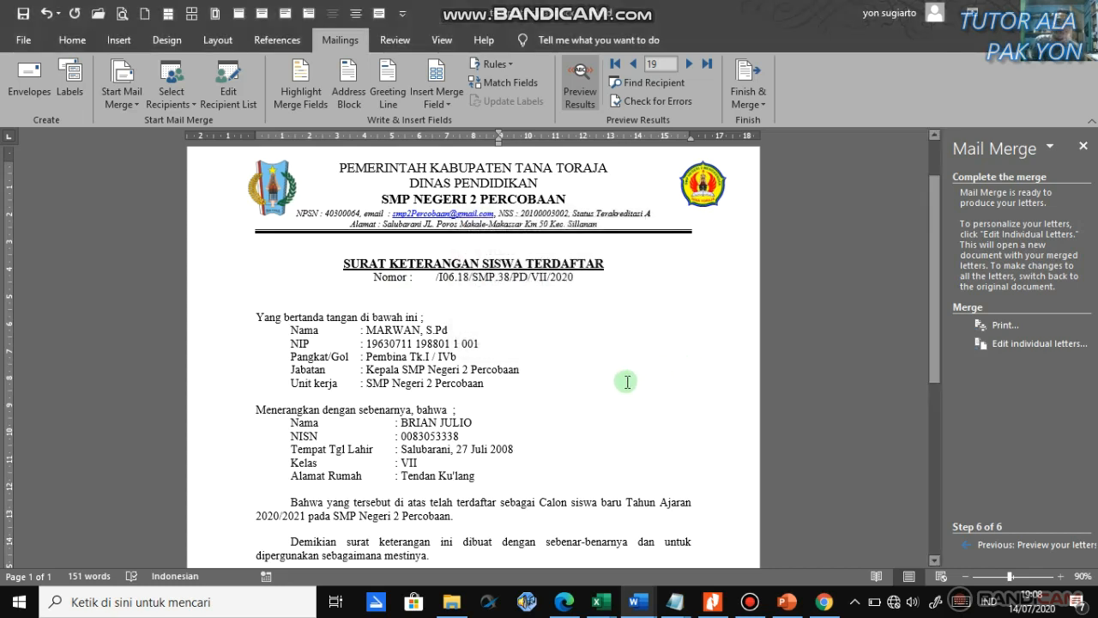